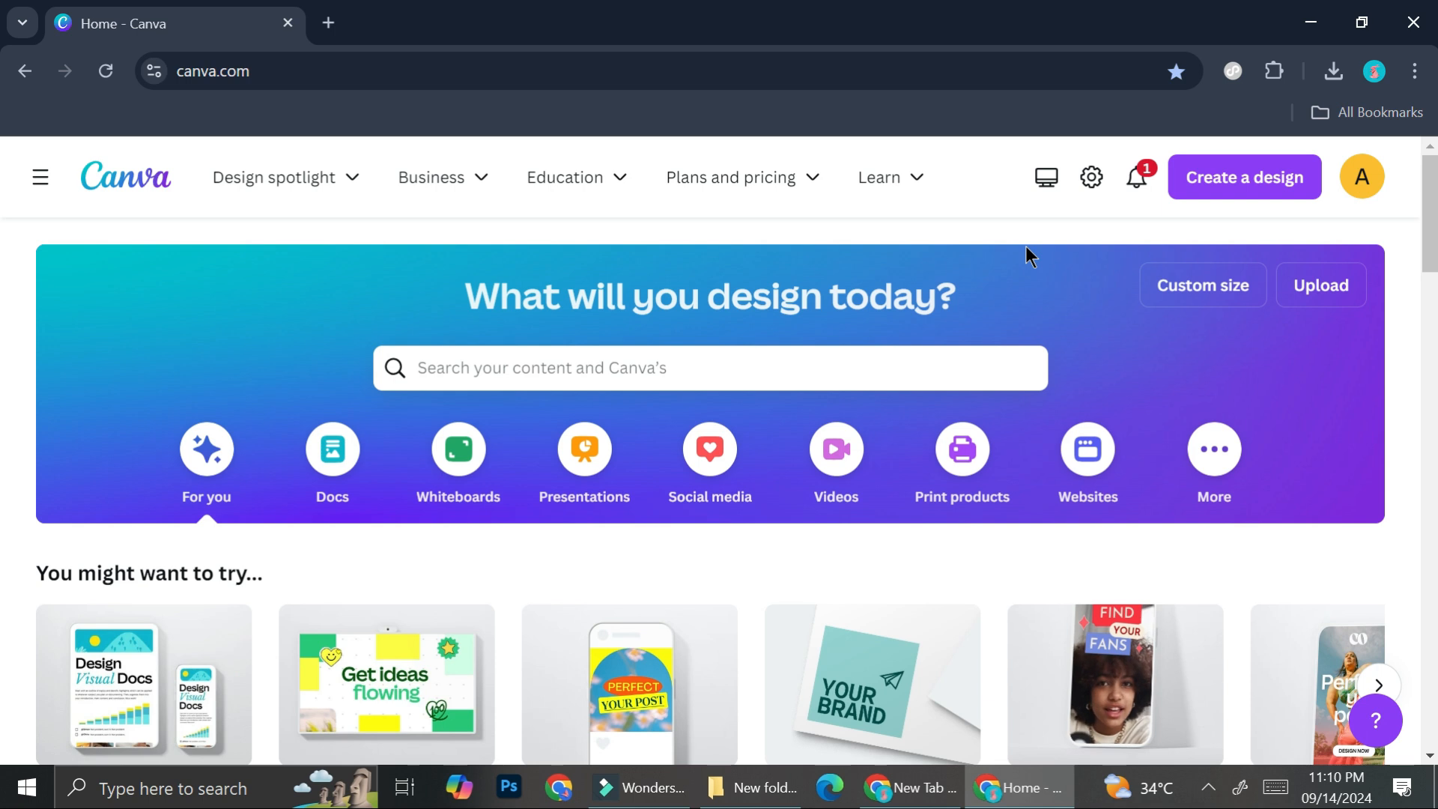
# Create a new blank Video (1080p) design from the video formats
pyautogui.scroll(-1, 1026, 247)
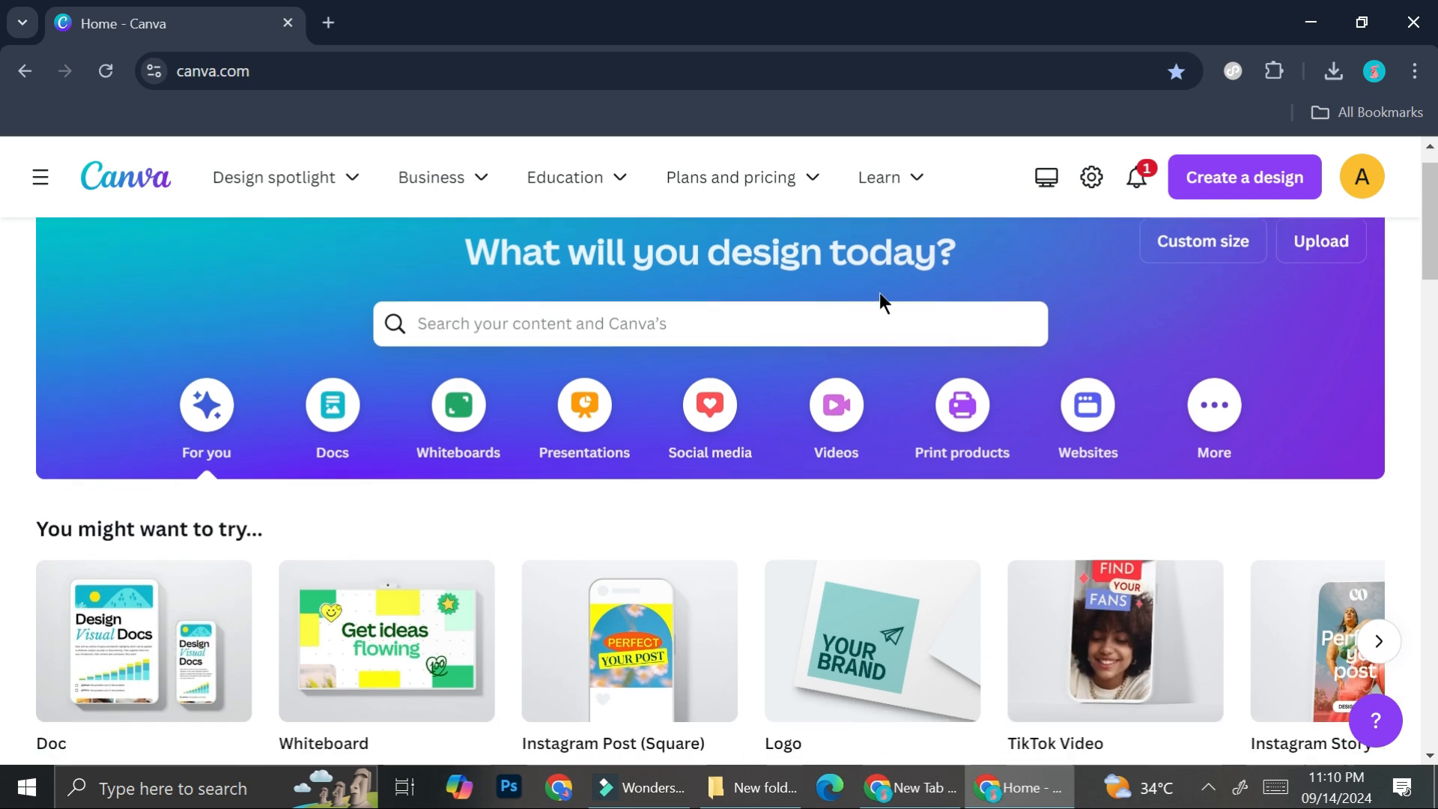
pyautogui.click(820, 431)
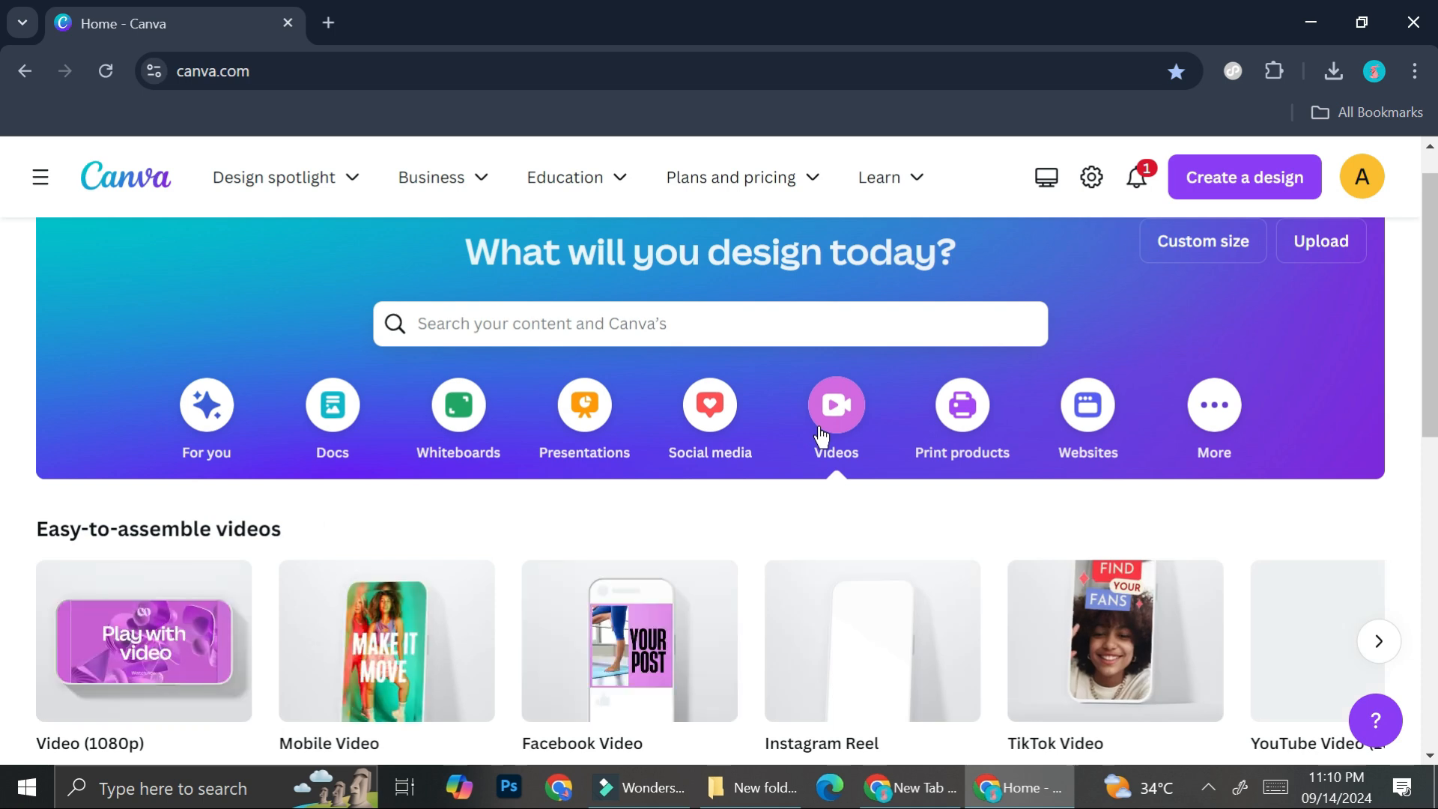
pyautogui.click(156, 701)
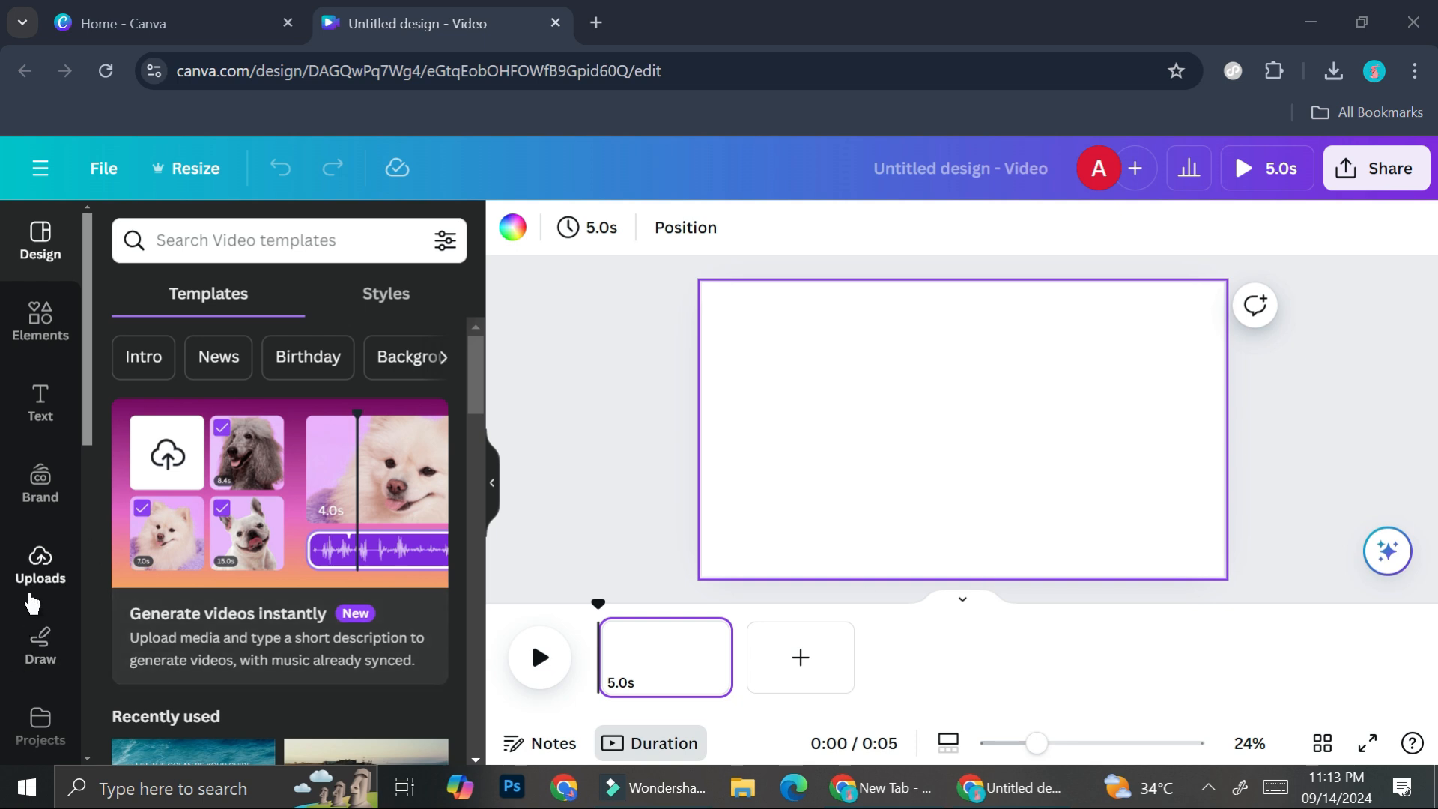
pyautogui.click(32, 600)
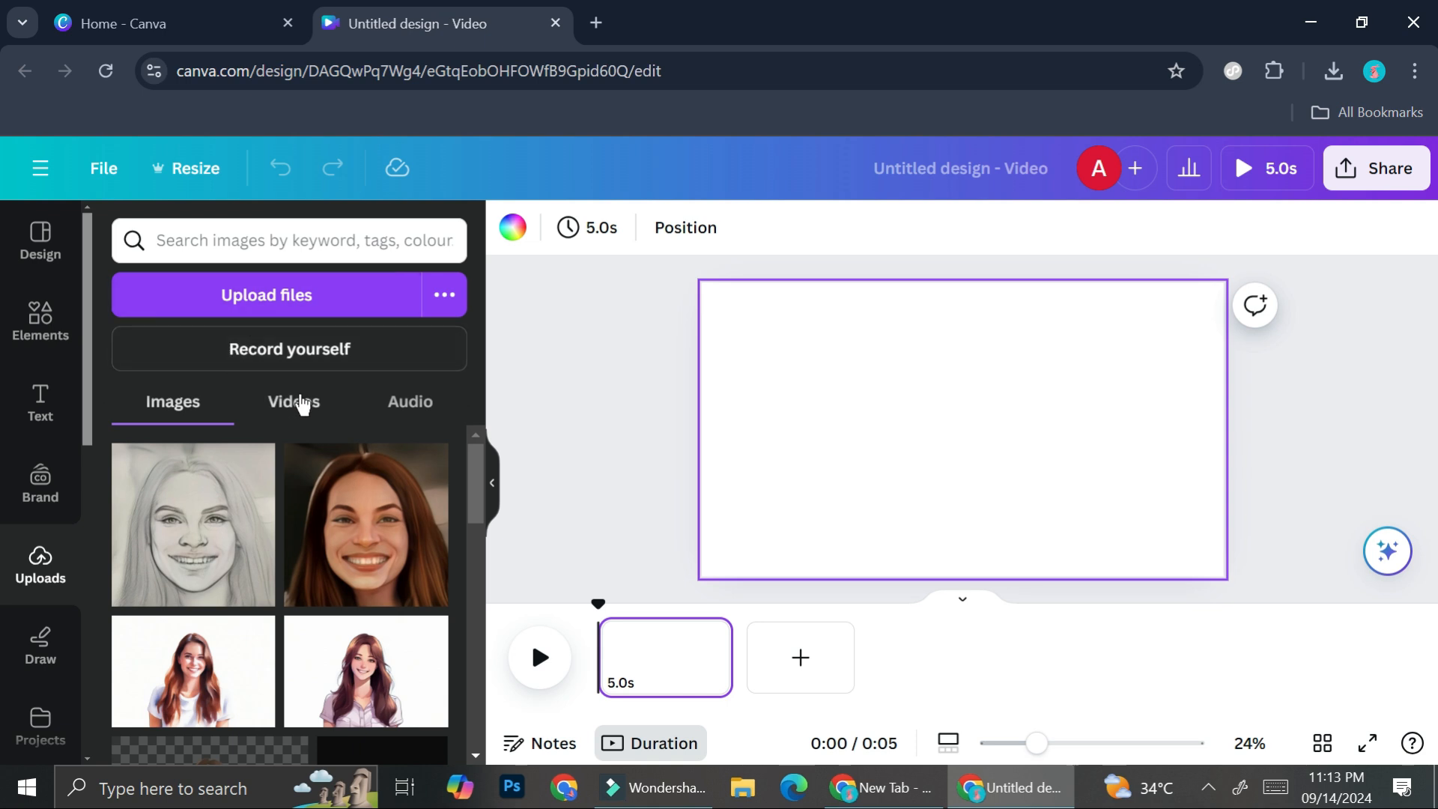
pyautogui.click(299, 403)
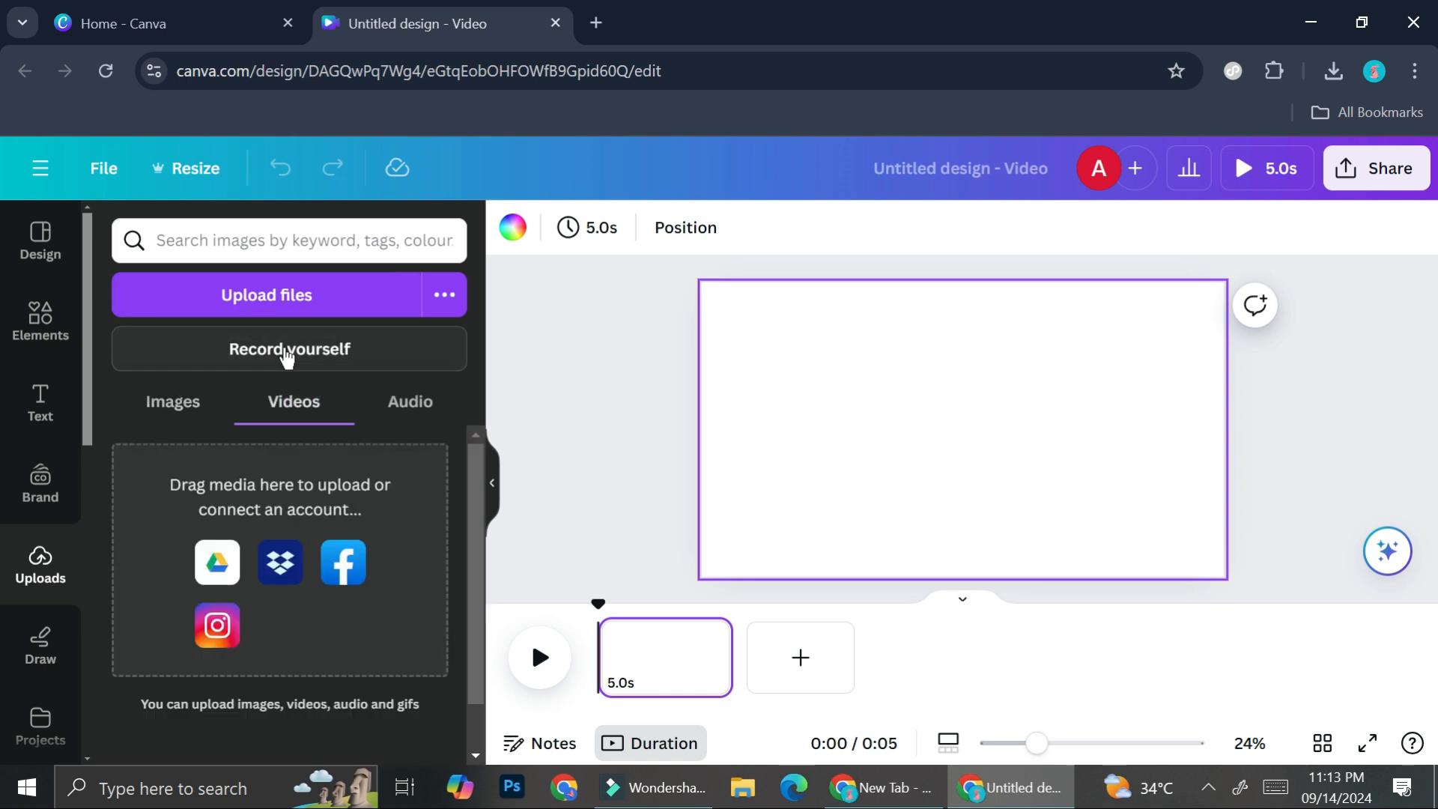
pyautogui.click(203, 405)
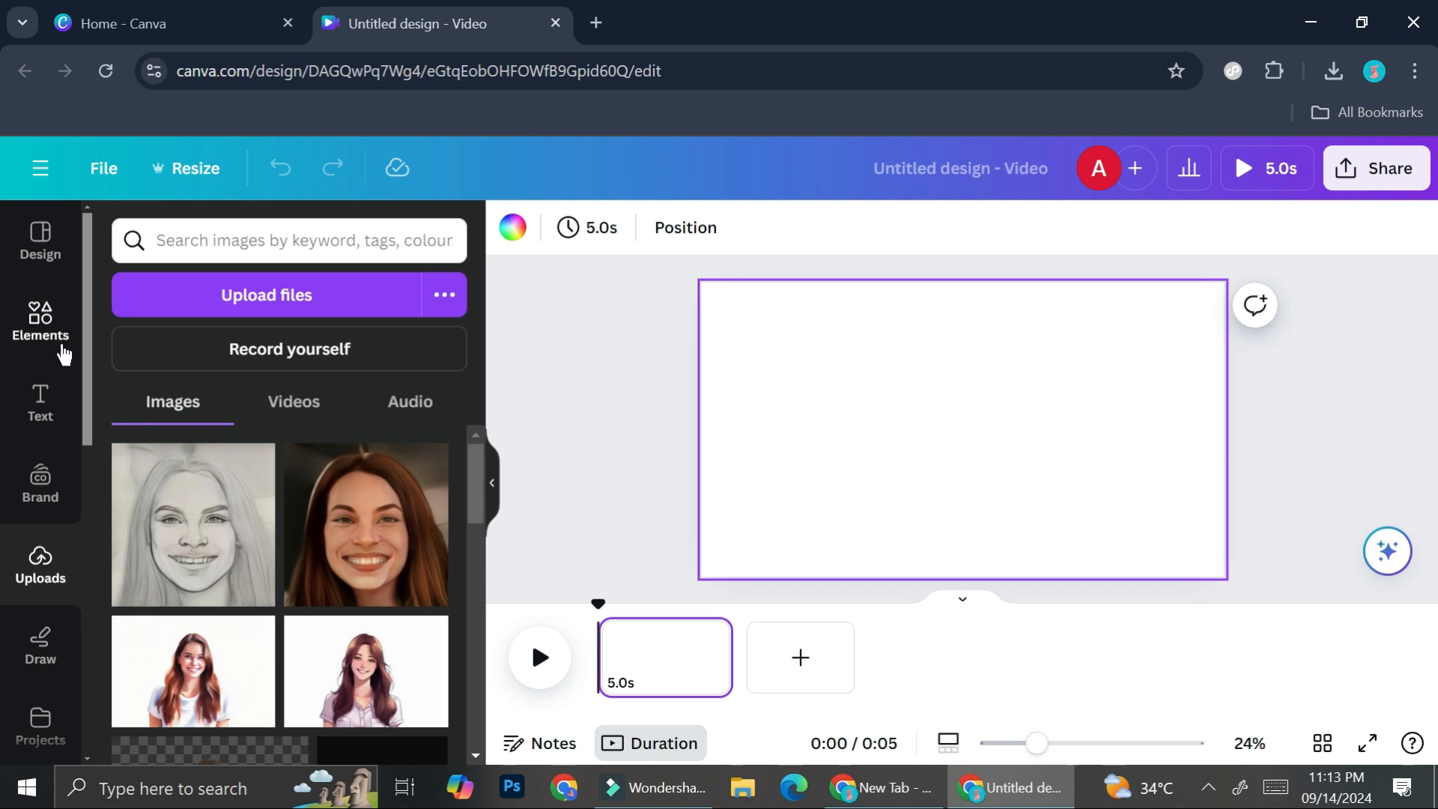
# Search the elements library for "chocolate chip cookies"
pyautogui.click(50, 339)
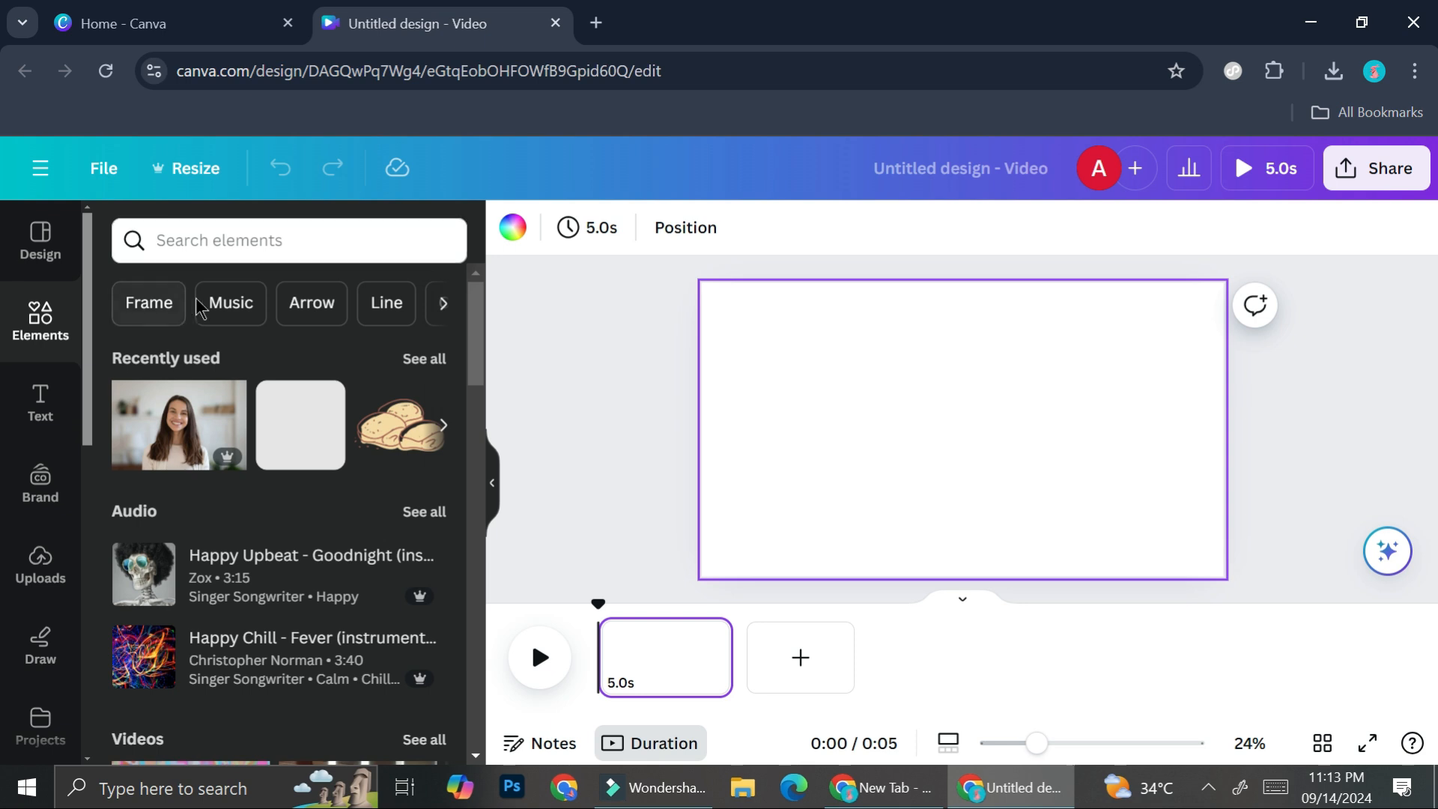
pyautogui.click(241, 241)
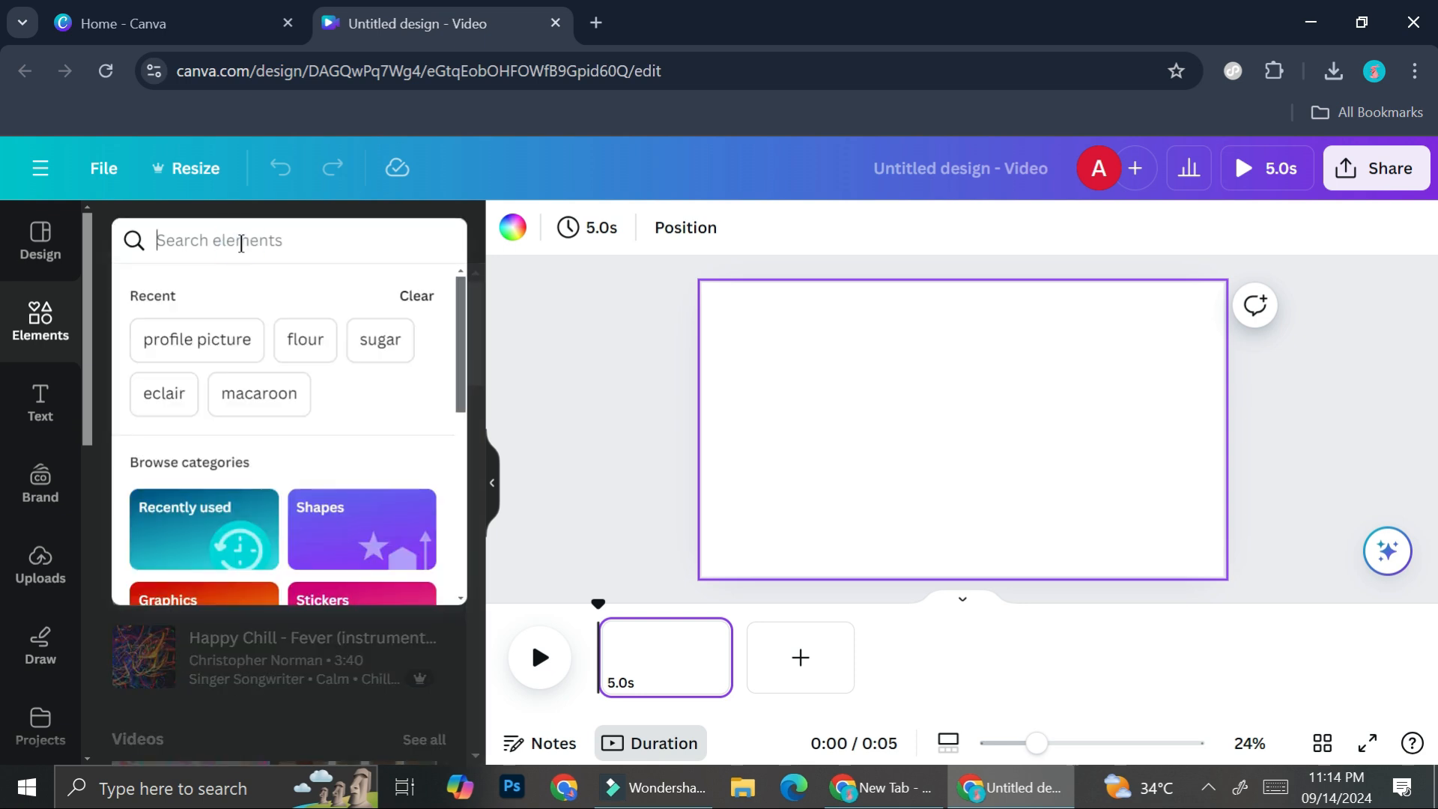
pyautogui.write('ch')
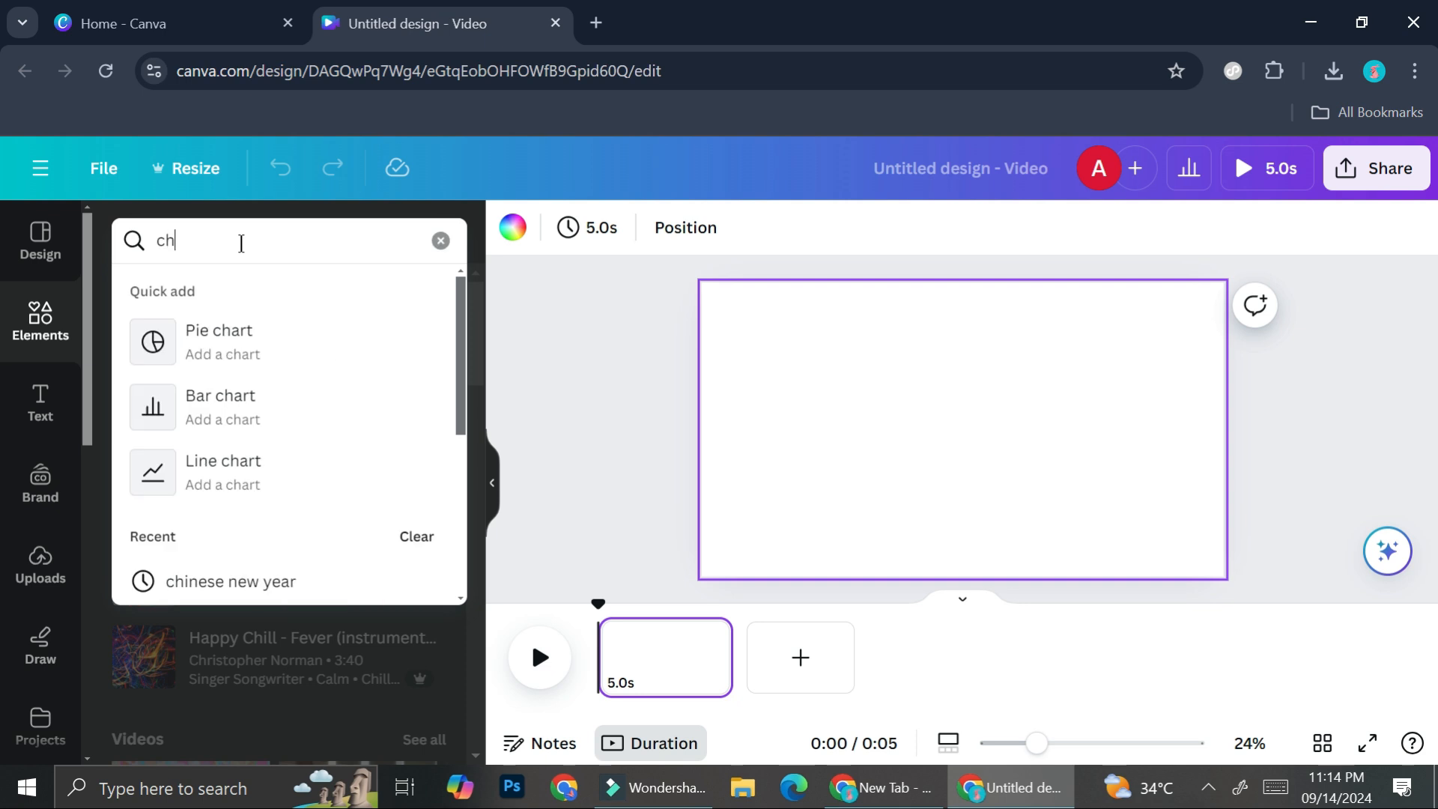
pyautogui.write('o')
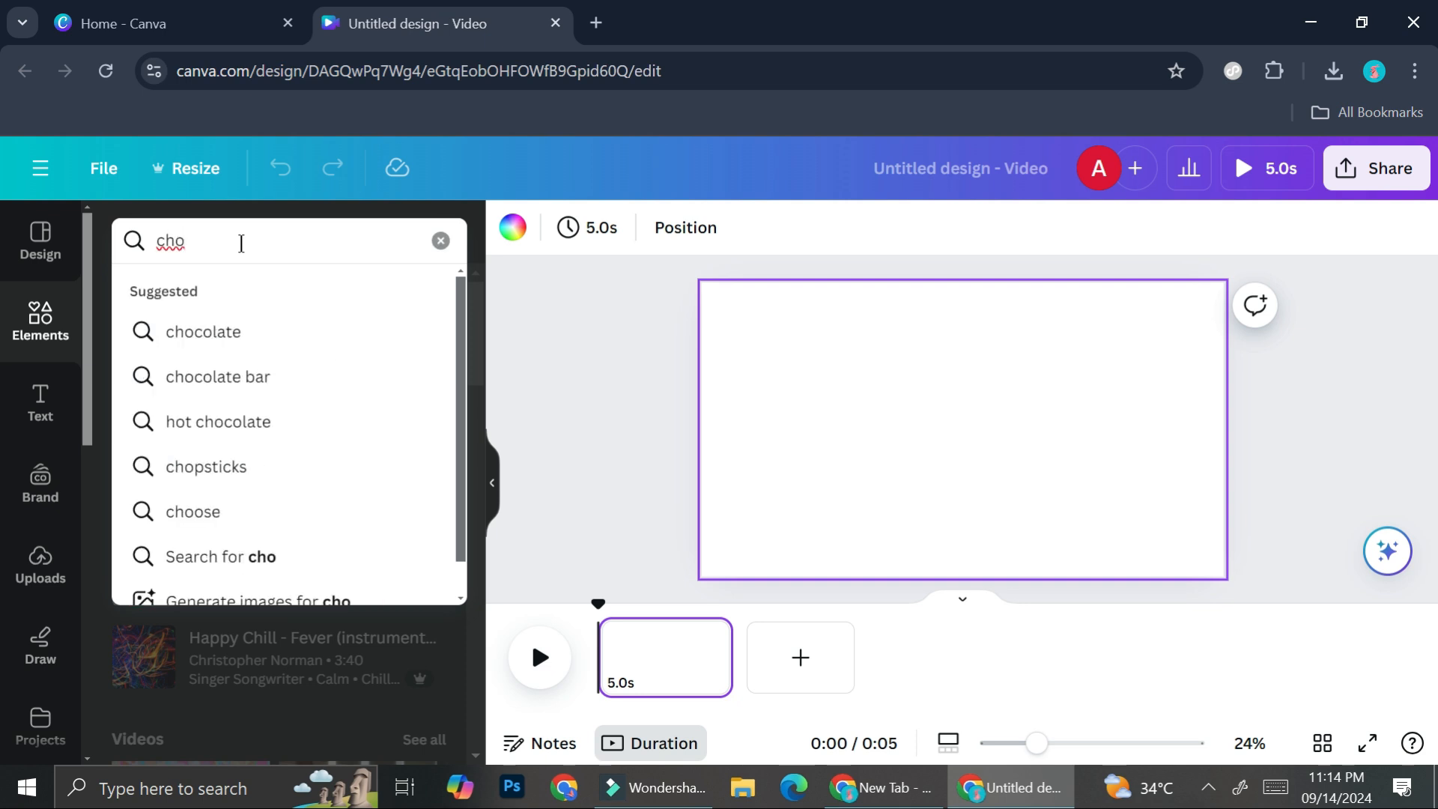
pyautogui.write('colate chip cookies')
pyautogui.press('Return')
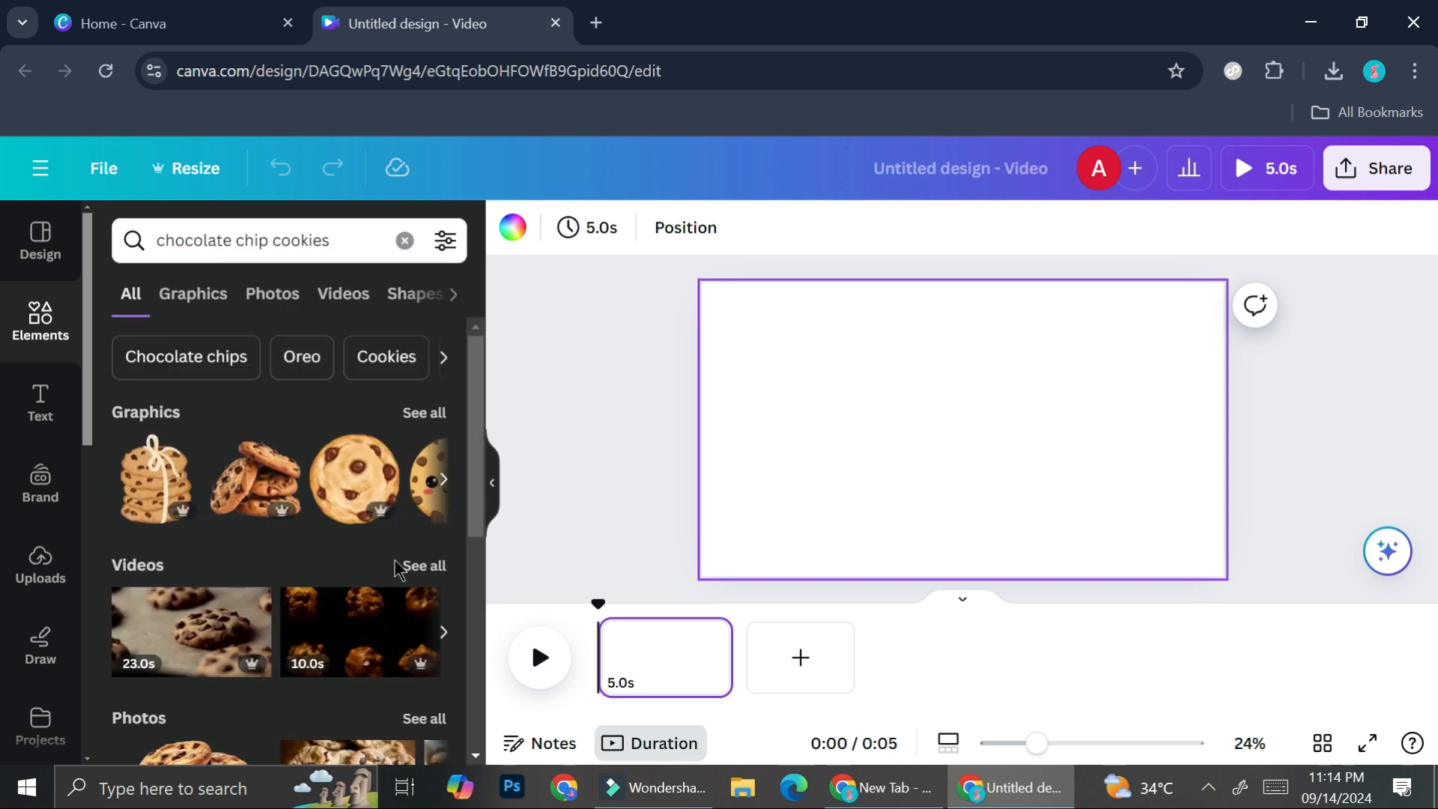
# Browse all the video results and add the 23-second clip of chocolate chip cookies on baking paper to the page
pyautogui.click(418, 566)
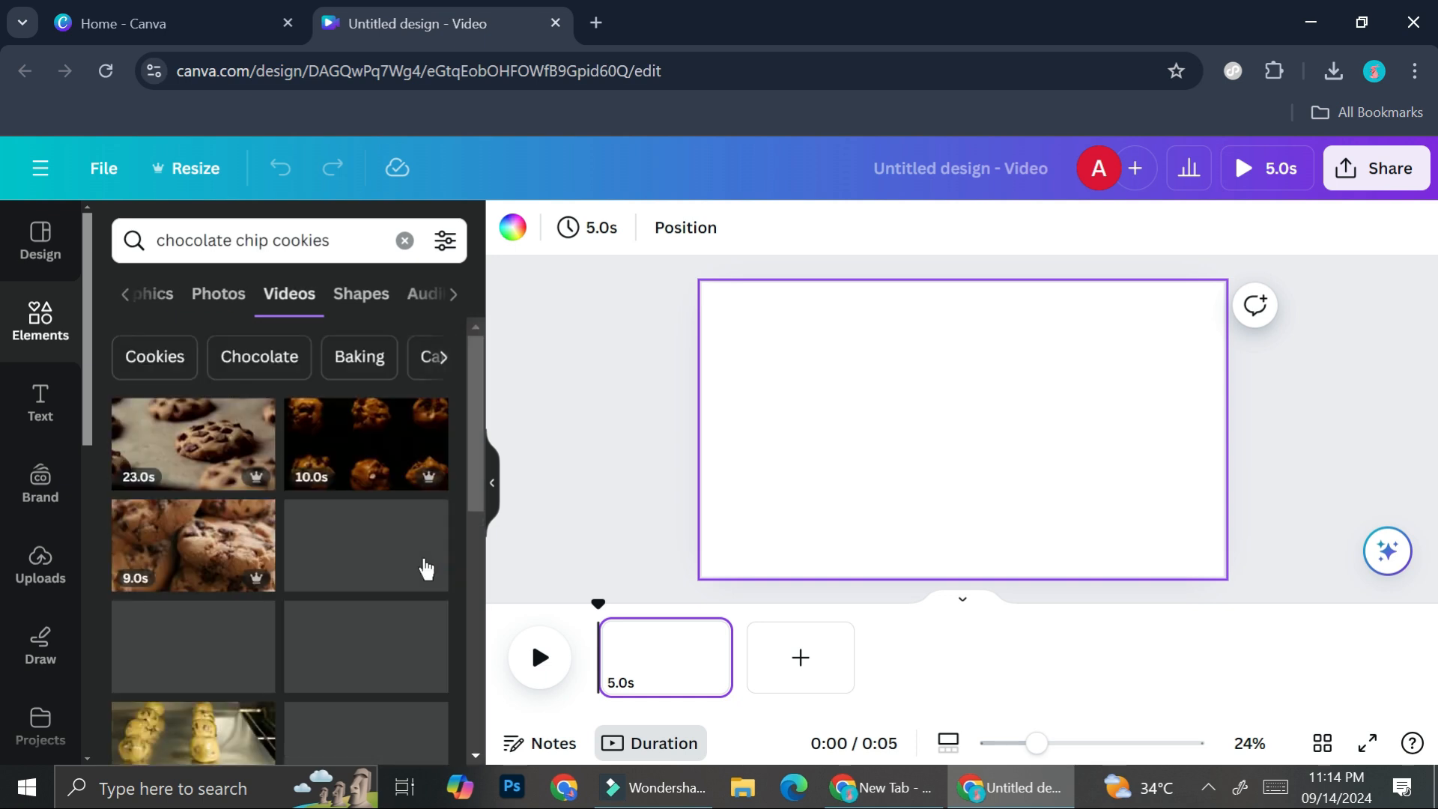
pyautogui.scroll(-3, 334, 562)
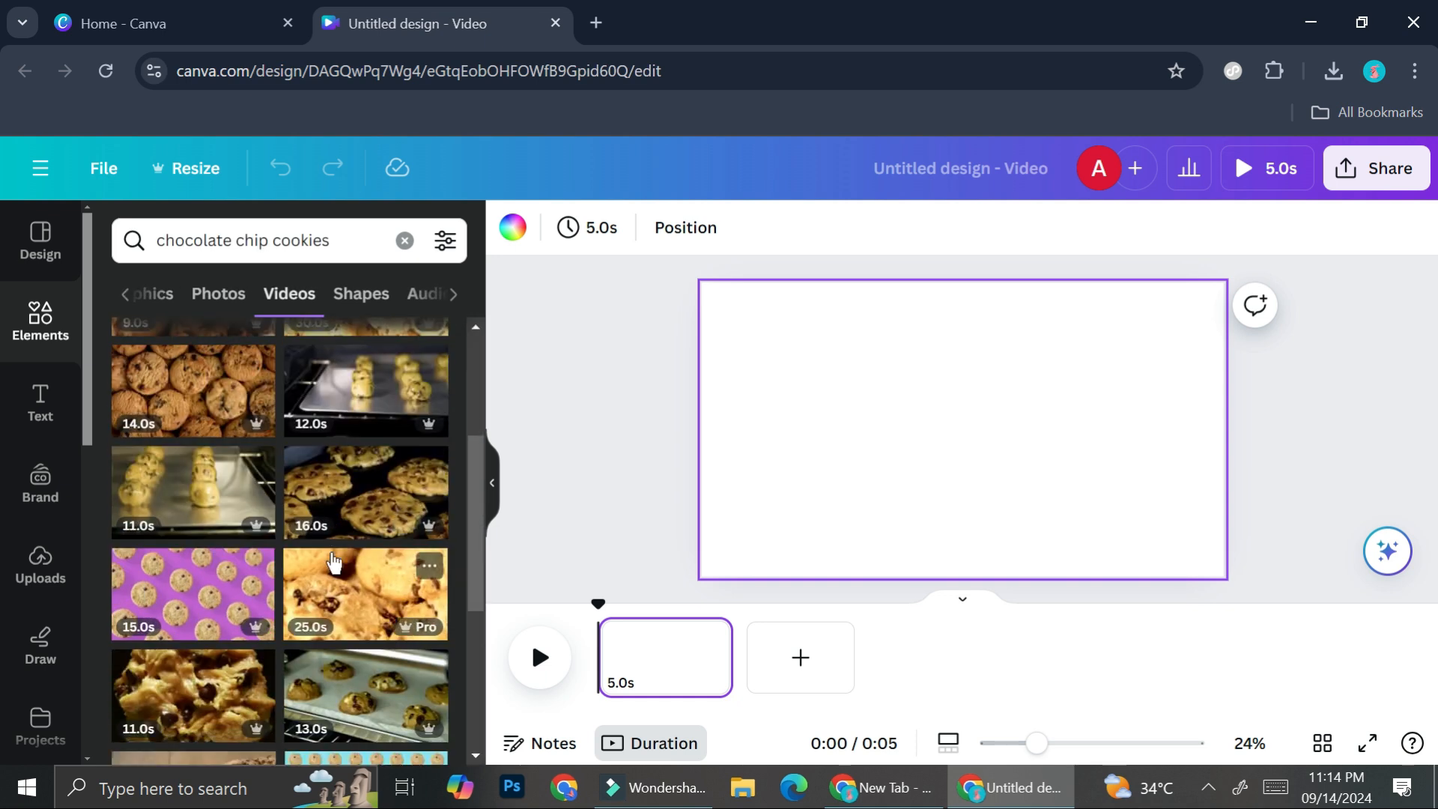
pyautogui.scroll(2, 334, 562)
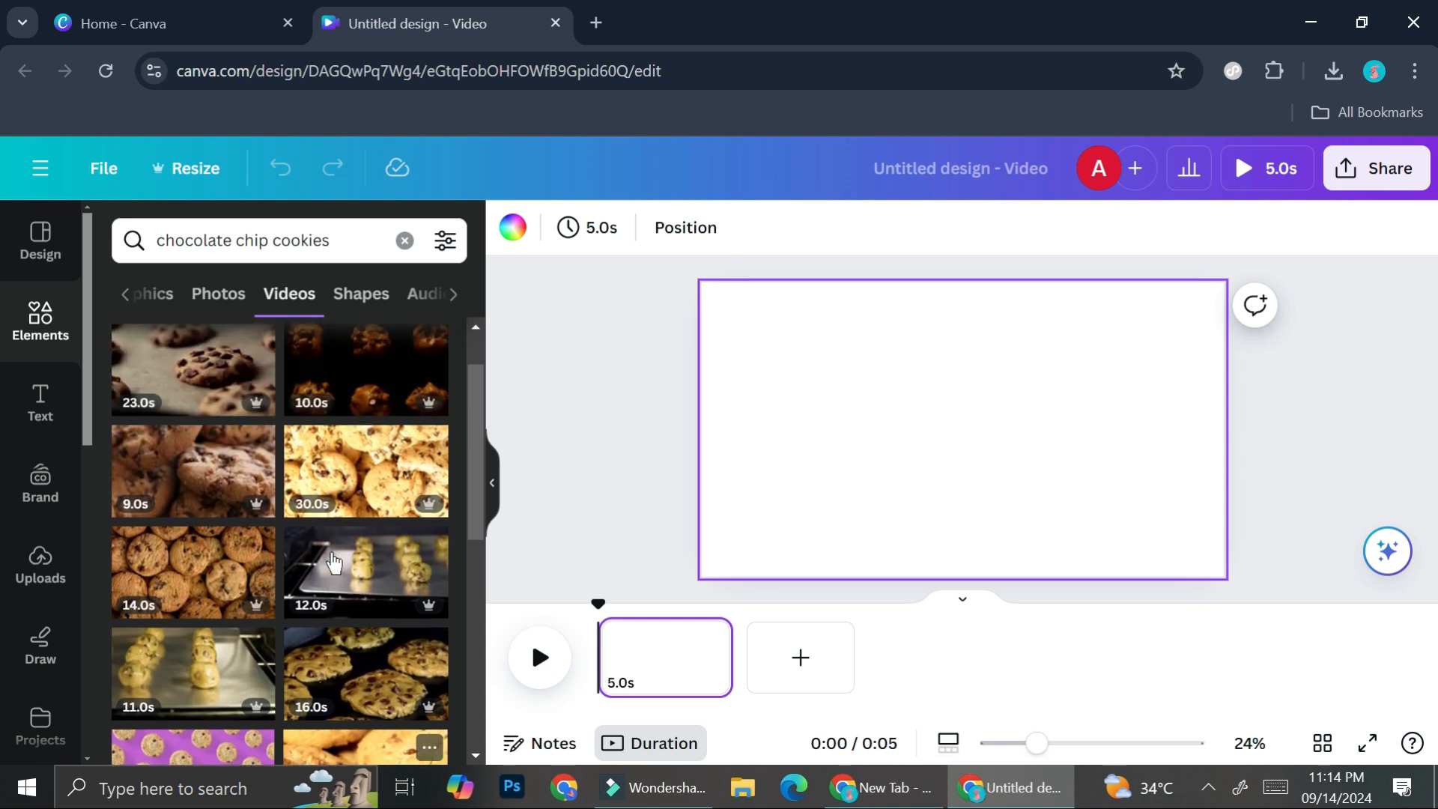
pyautogui.scroll(1, 216, 419)
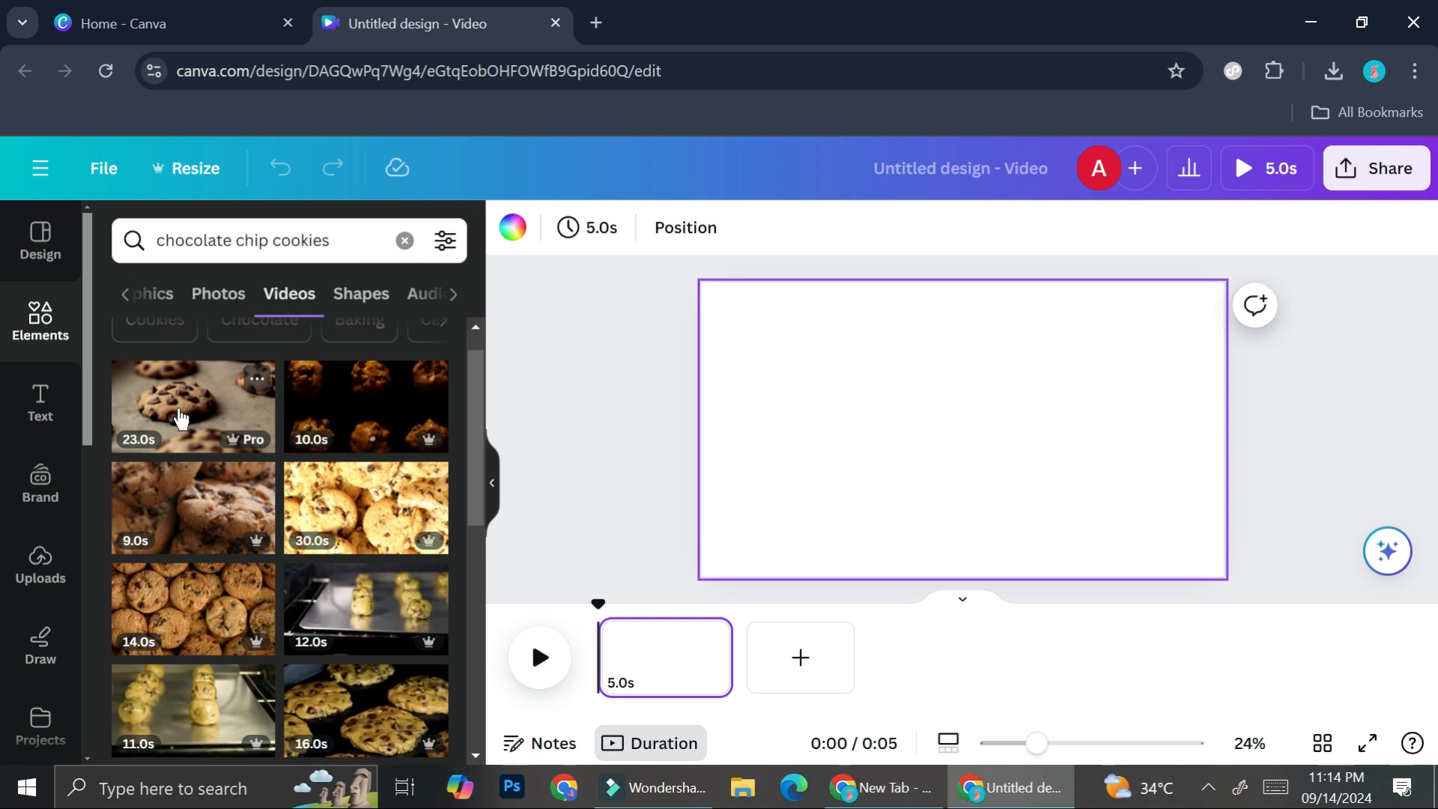
pyautogui.click(180, 416)
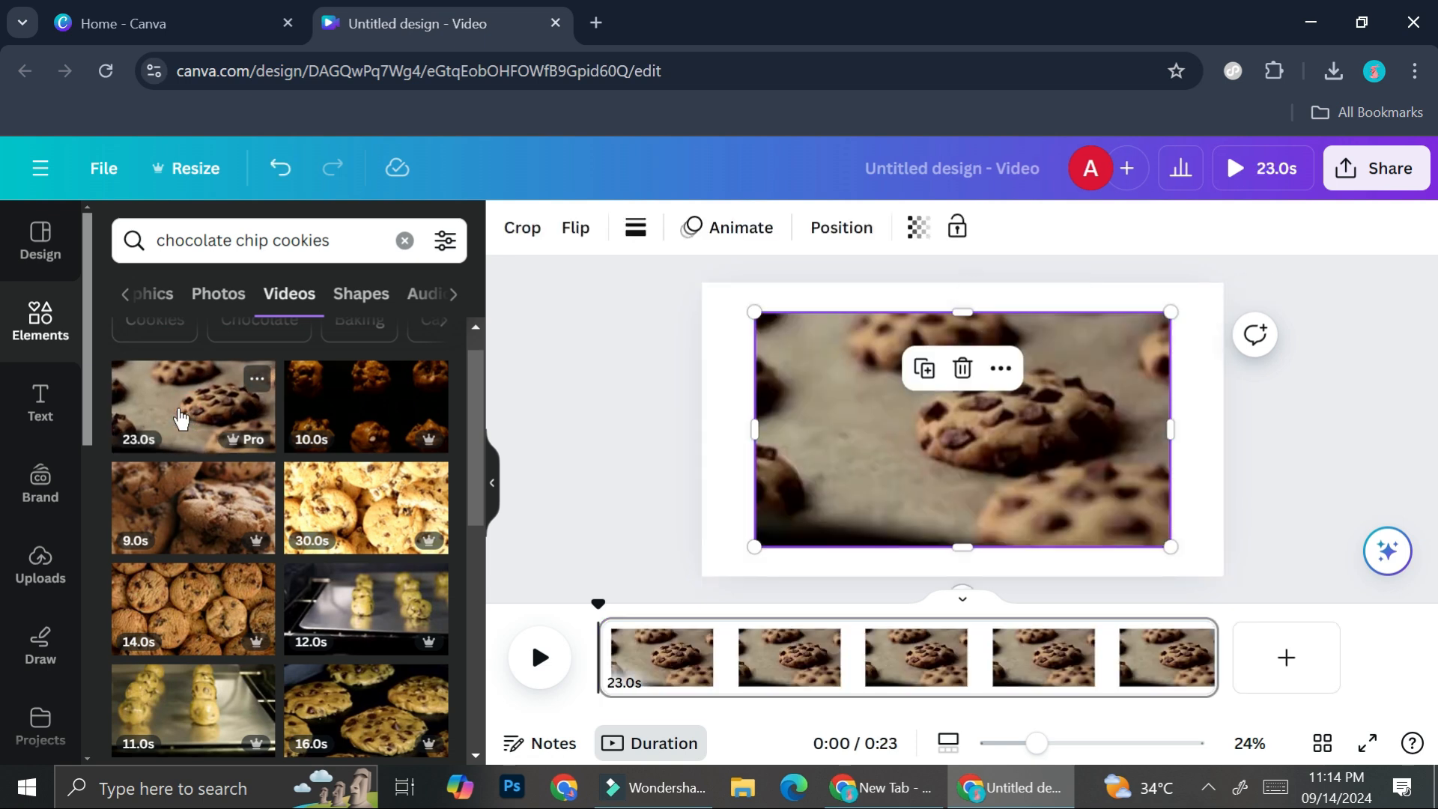
# Enlarge the cookie video to fill the whole page and trim its duration to 3.8 seconds
pyautogui.click(963, 429)
pyautogui.moveTo(867, 427); pyautogui.dragTo(818, 405)
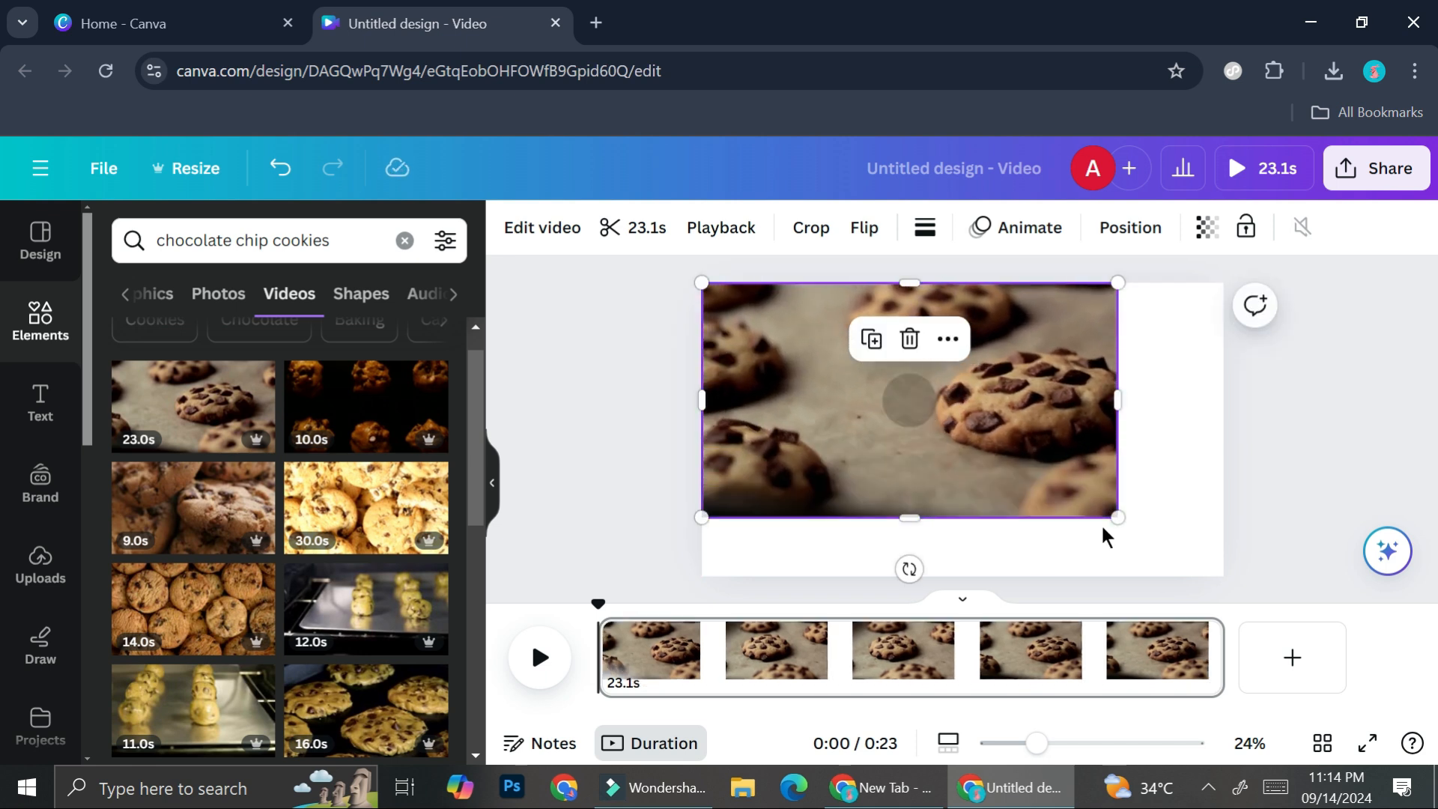
pyautogui.moveTo(1121, 515); pyautogui.dragTo(1221, 577)
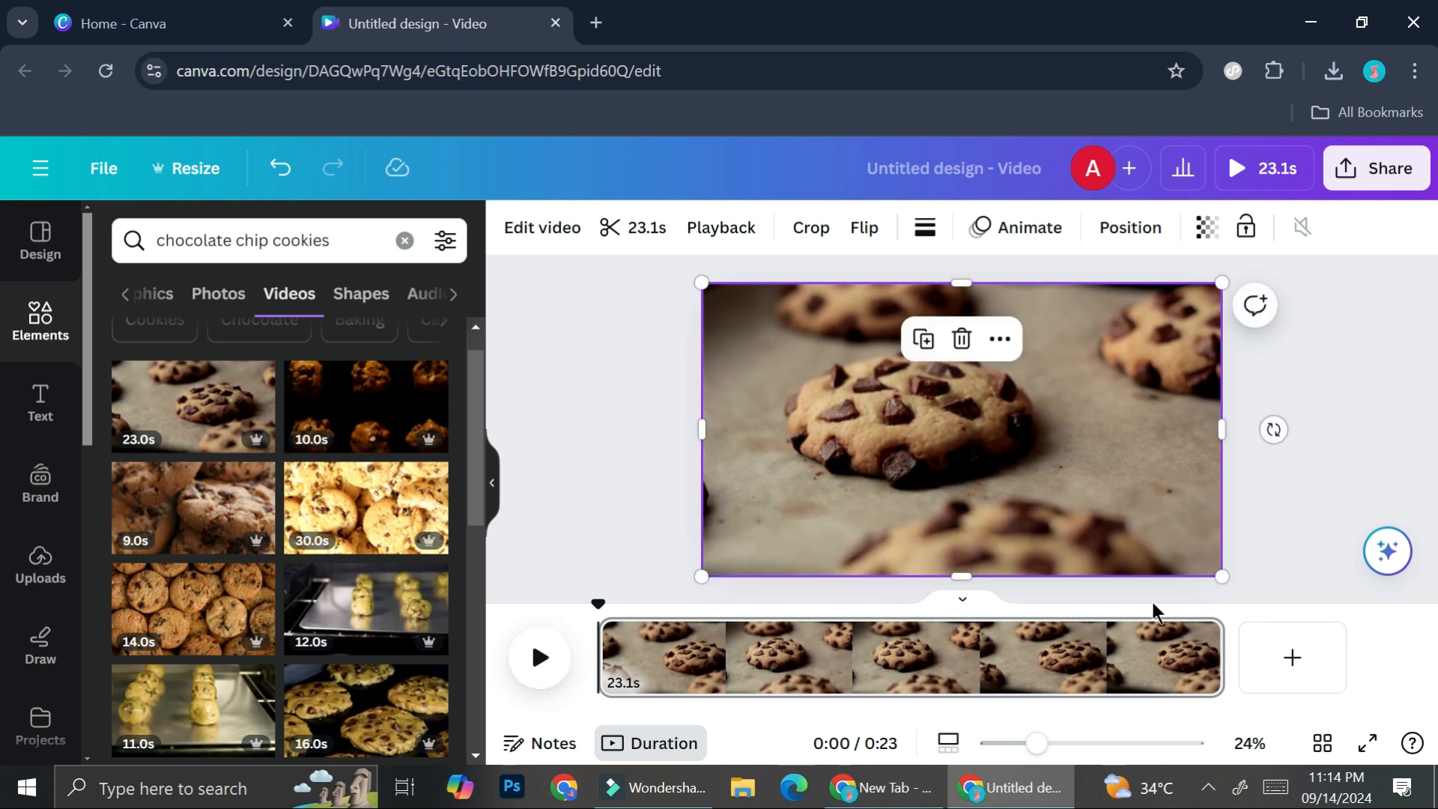
pyautogui.moveTo(1219, 653); pyautogui.dragTo(699, 678)
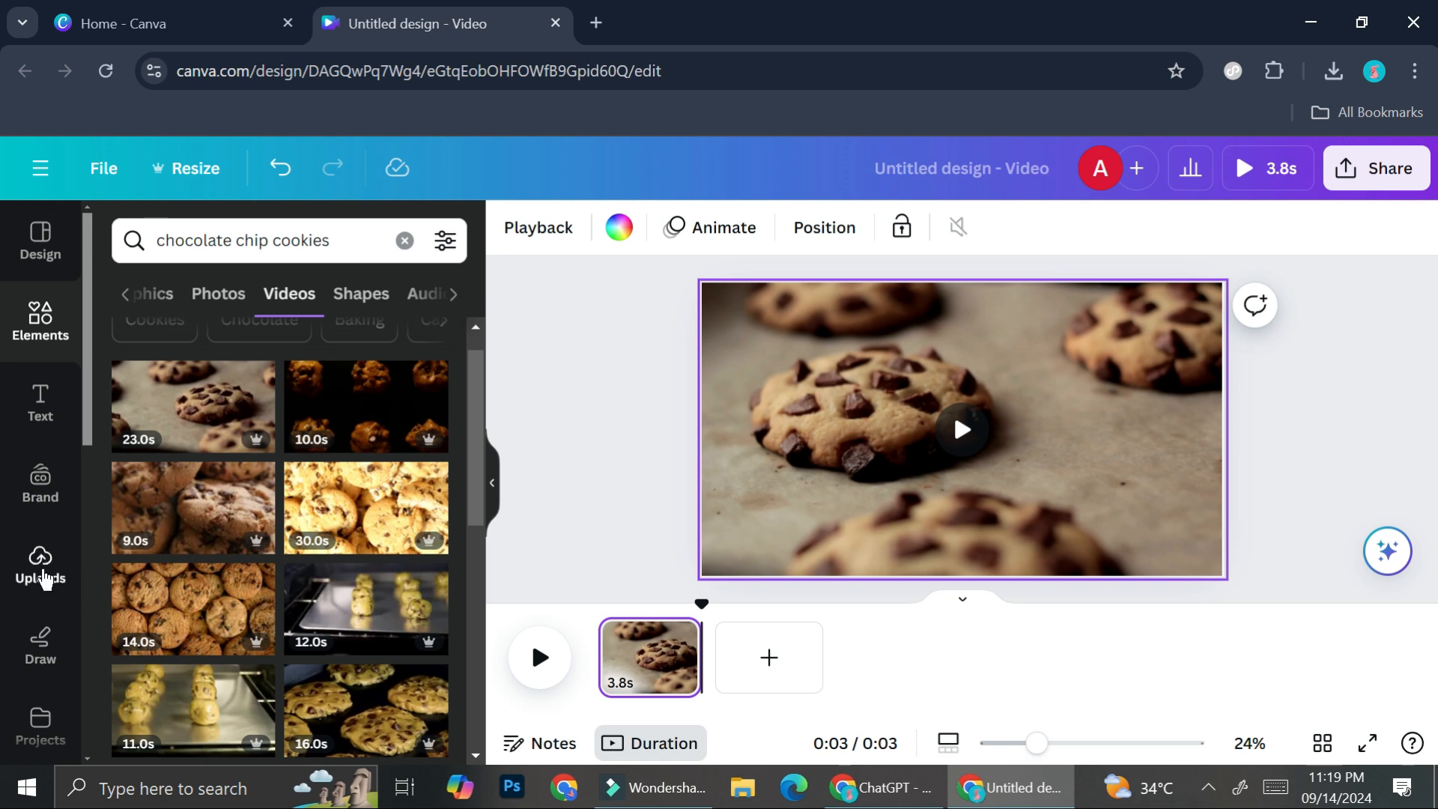
# Upload My Audio.mp3 and place it on the timeline beneath the cookie clip after a short preview
pyautogui.click(42, 573)
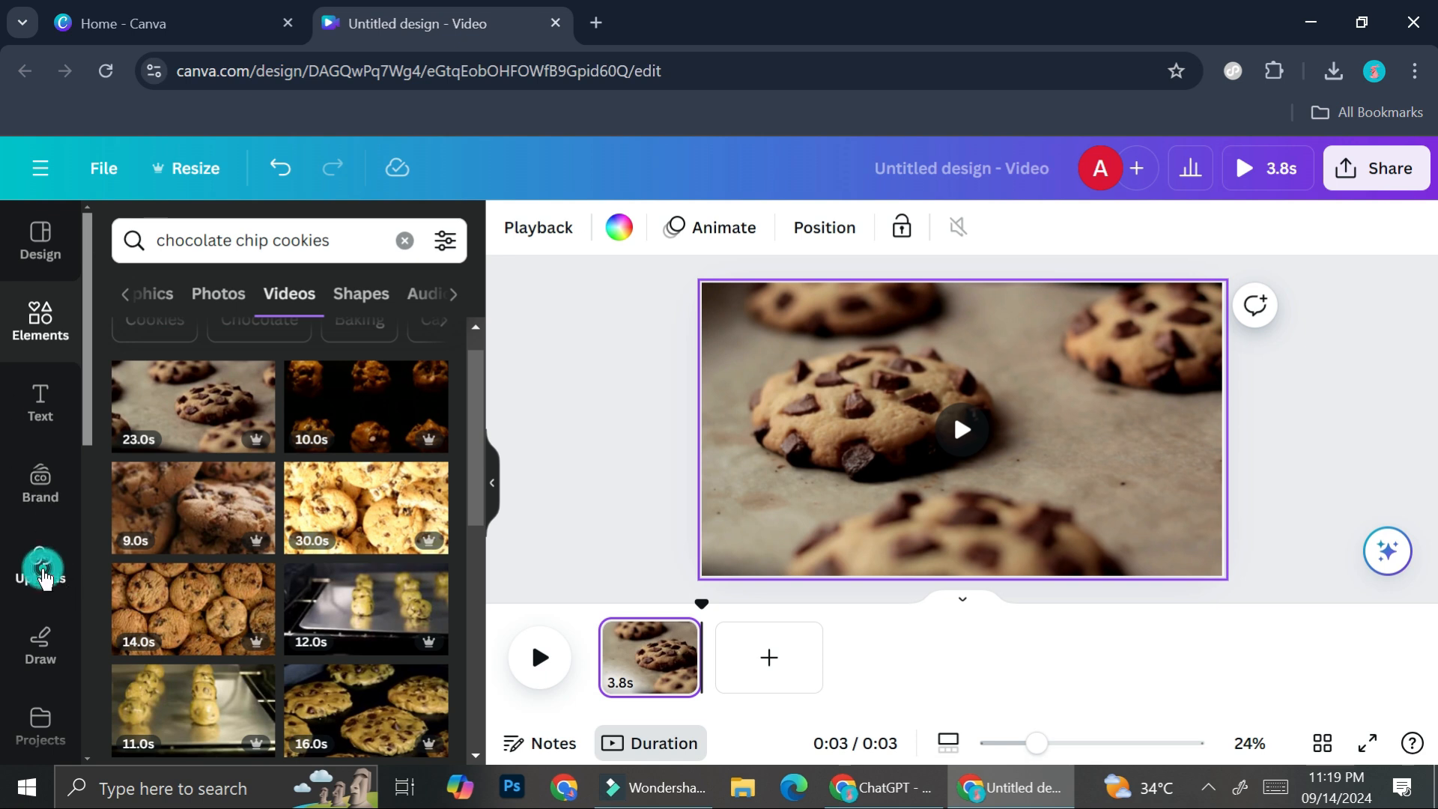
pyautogui.click(349, 313)
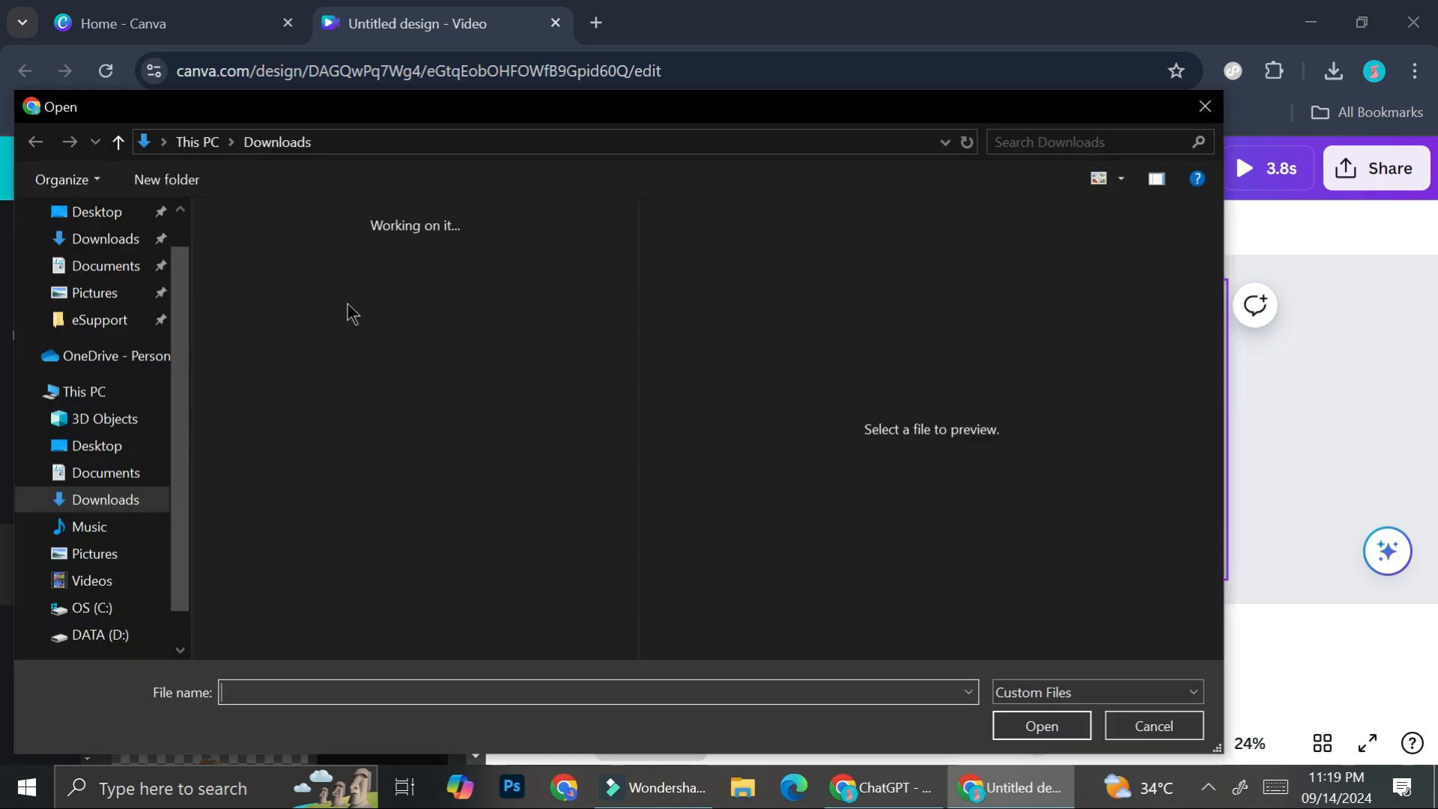
pyautogui.click(144, 484)
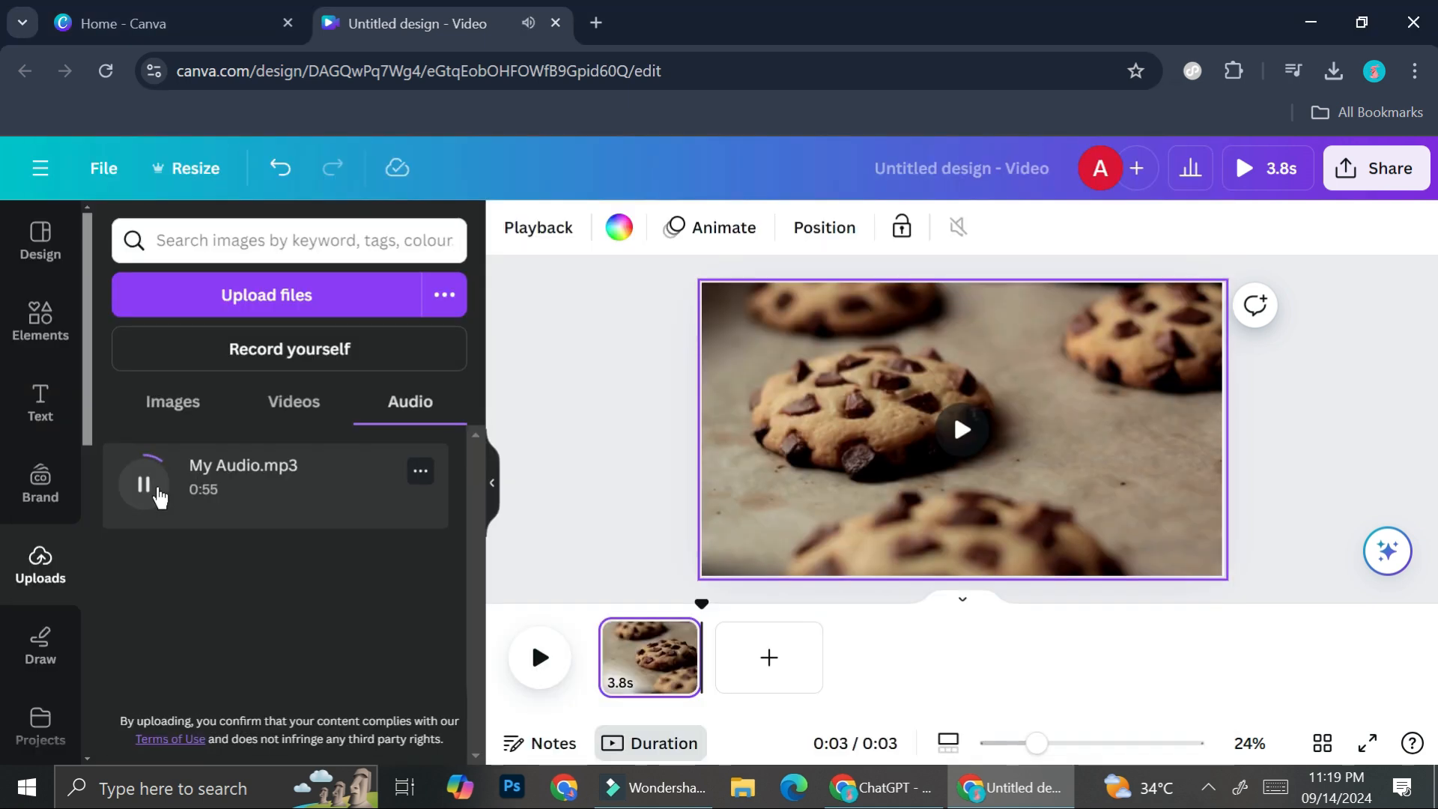
pyautogui.click(146, 486)
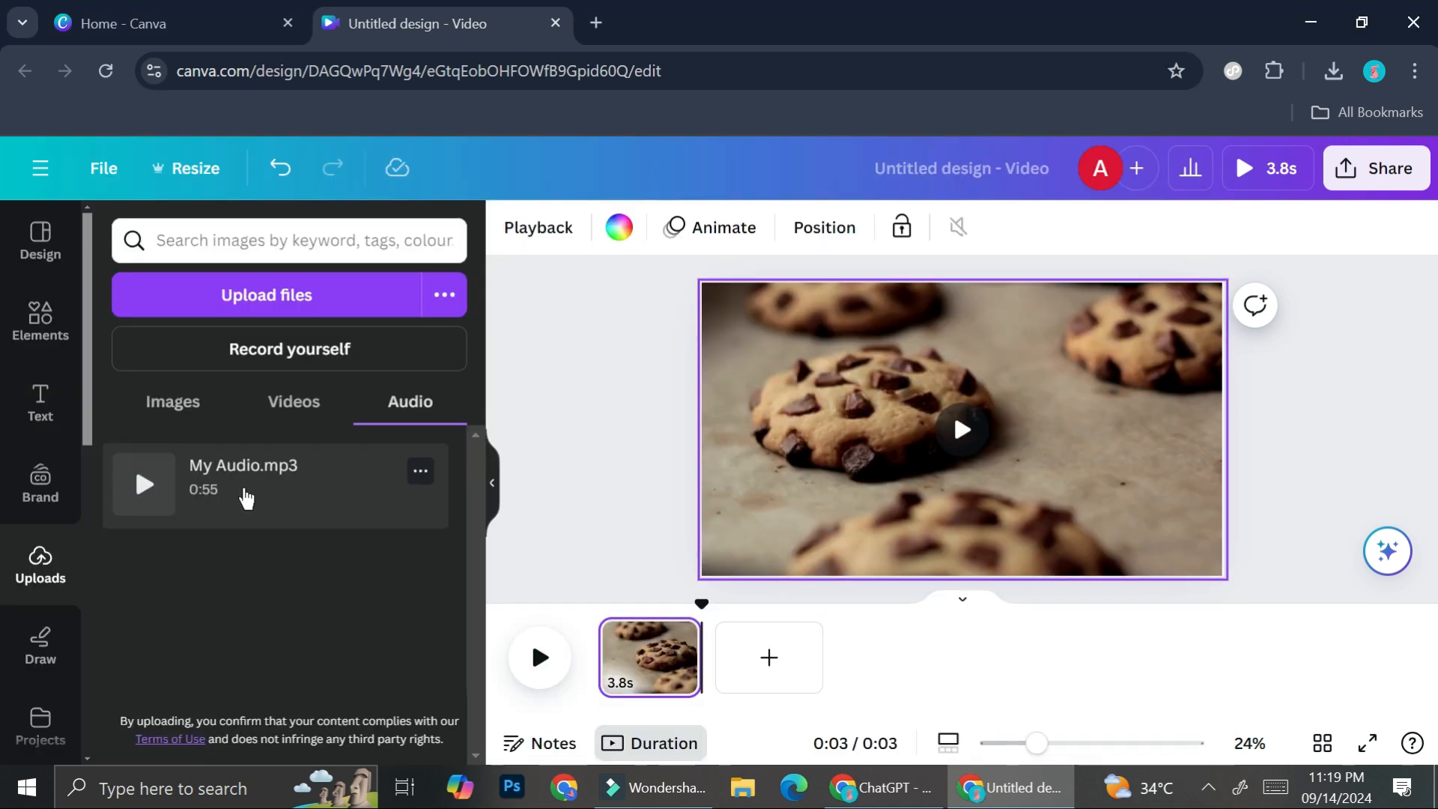
pyautogui.moveTo(228, 480); pyautogui.dragTo(601, 672)
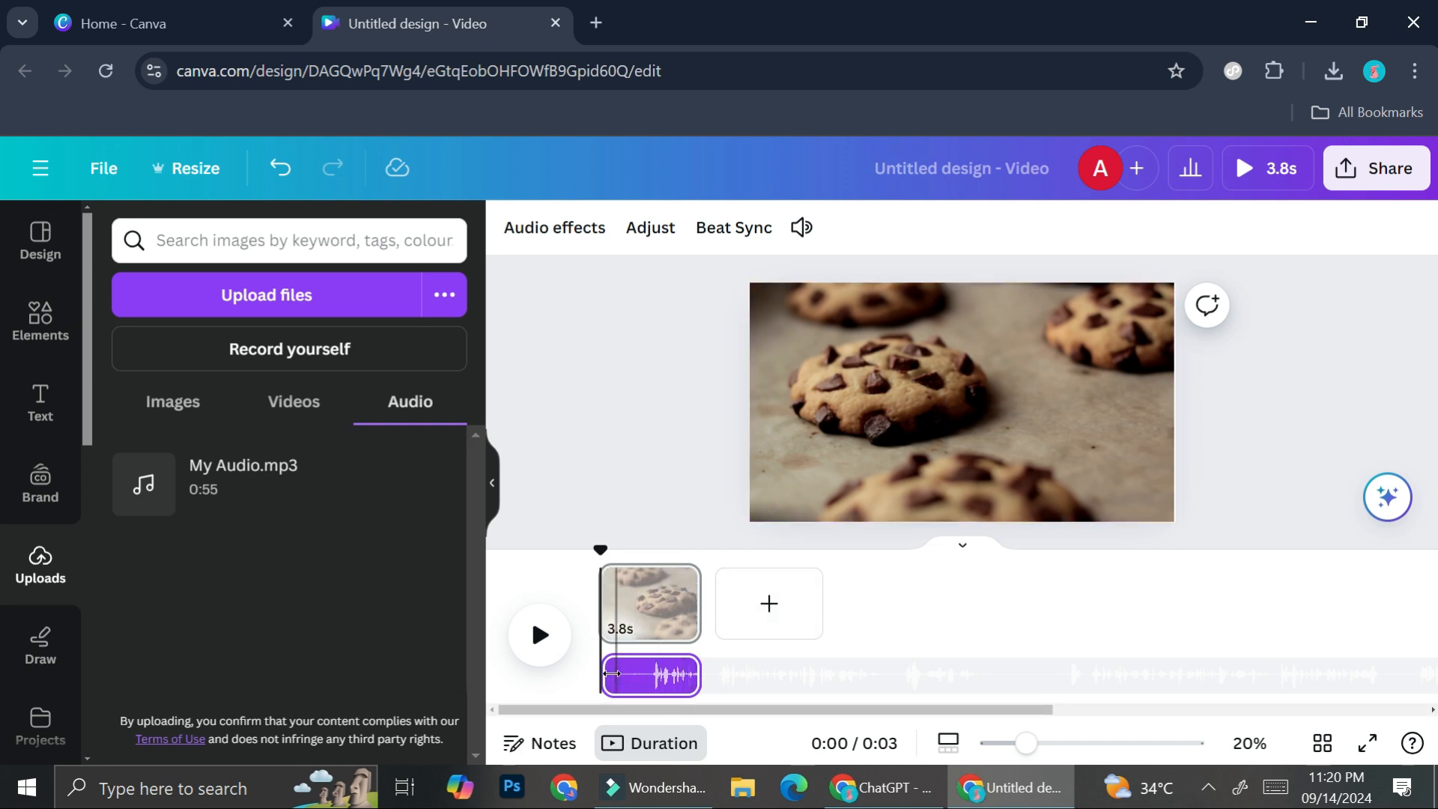
# Trim the audio track to 2.2 seconds, aligned with the start of the cookie clip, and play it back
pyautogui.click(536, 661)
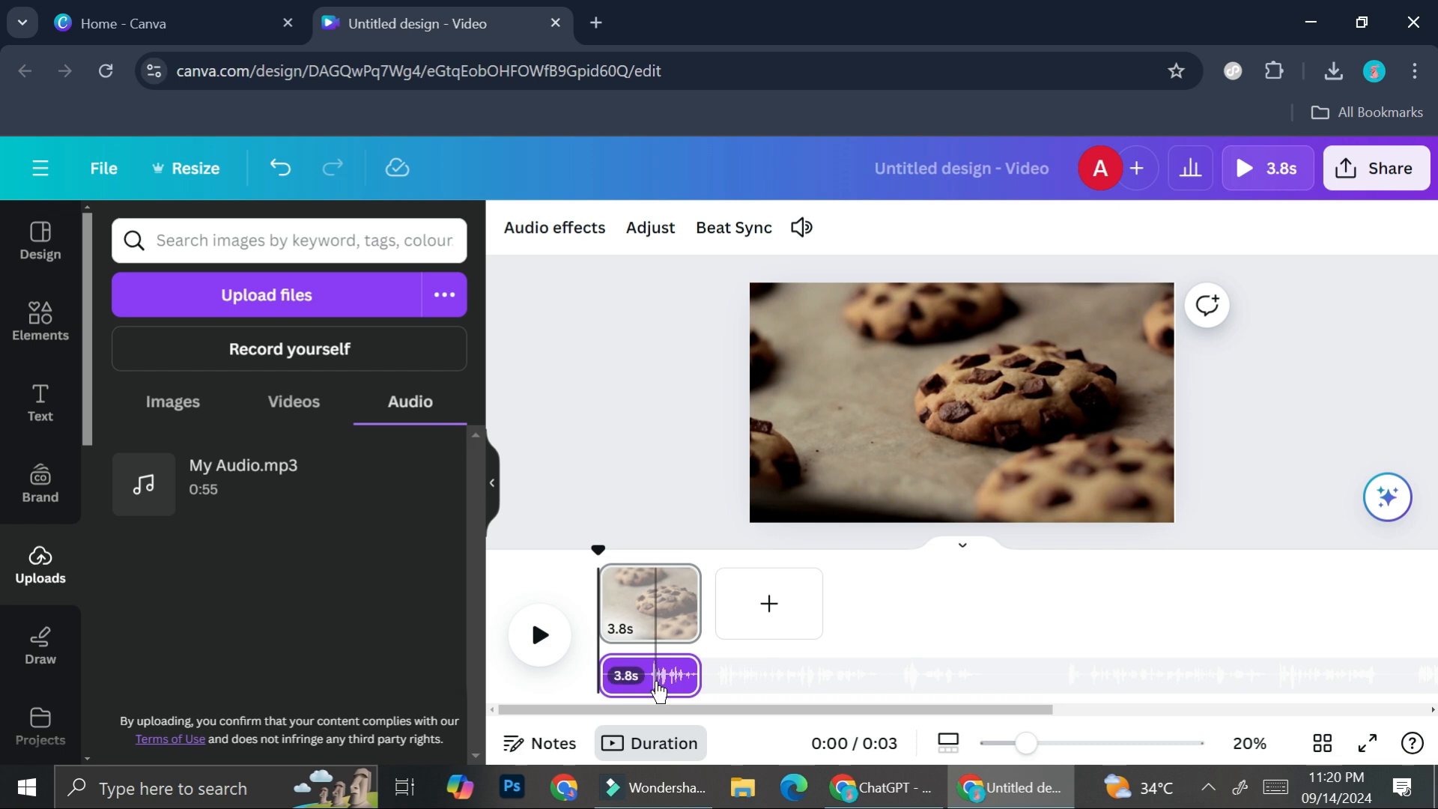
pyautogui.moveTo(698, 679); pyautogui.dragTo(694, 679)
pyautogui.moveTo(694, 554); pyautogui.dragTo(597, 599)
pyautogui.click(534, 633)
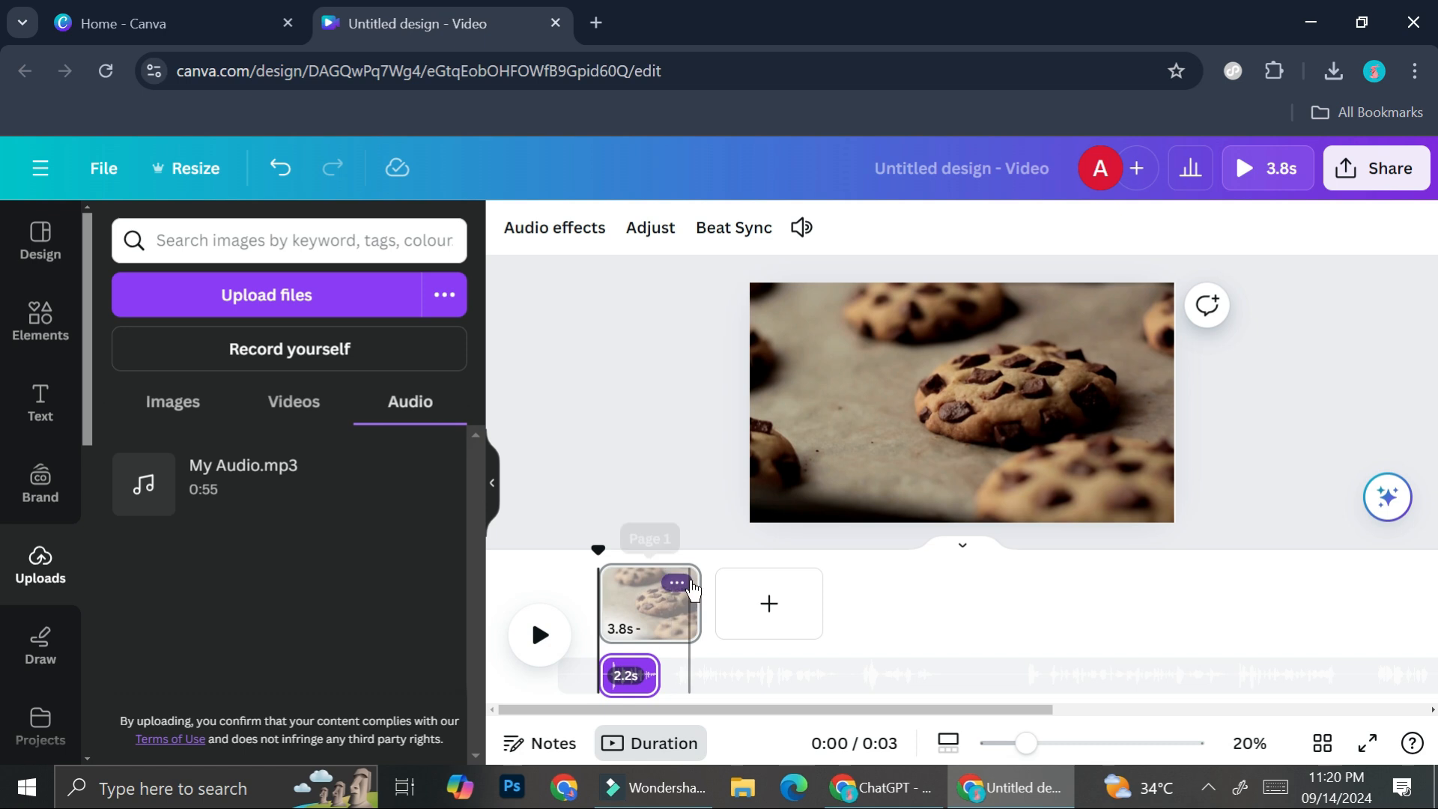
pyautogui.click(884, 415)
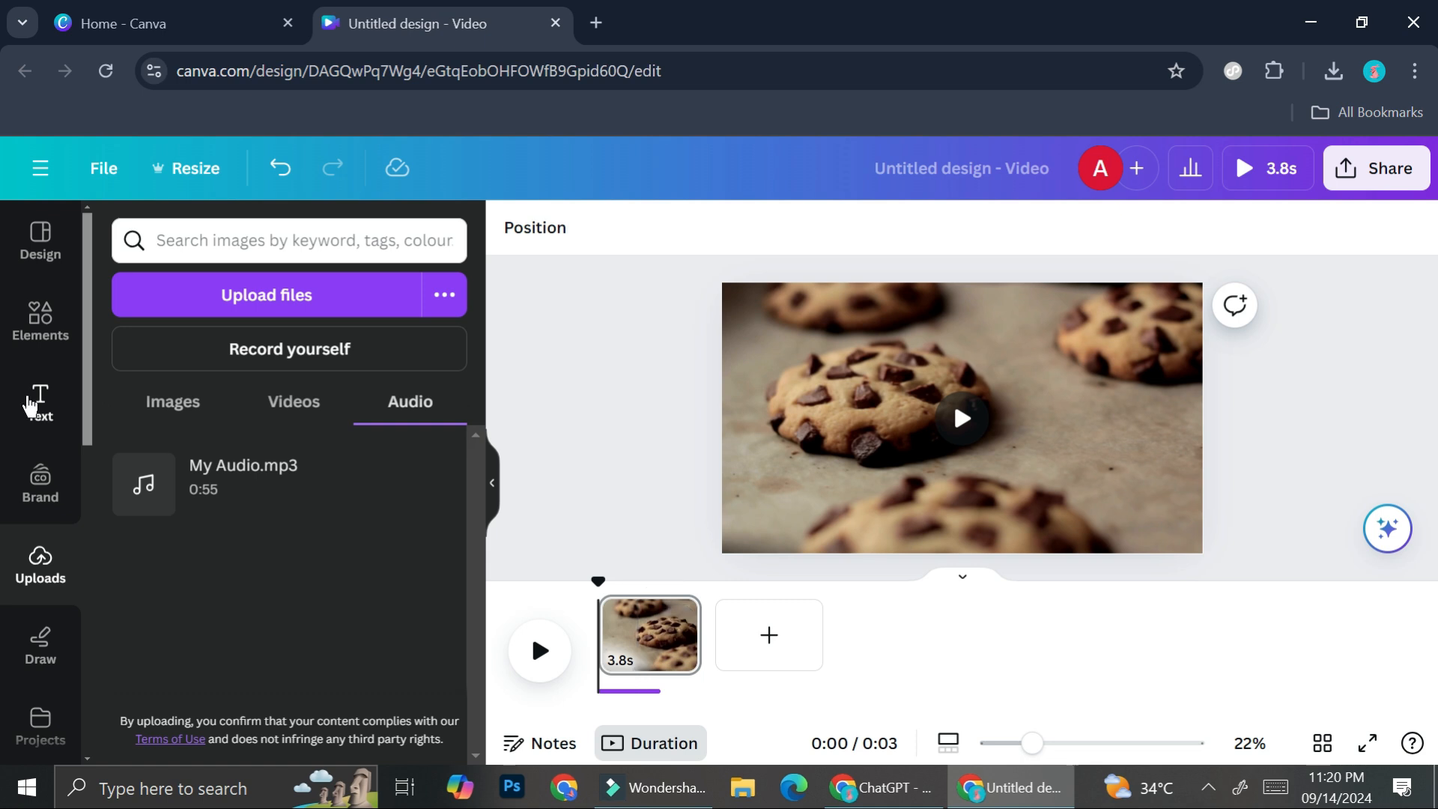
# Add a default subheading text box and move it down to the lower centre of the video page
pyautogui.click(32, 405)
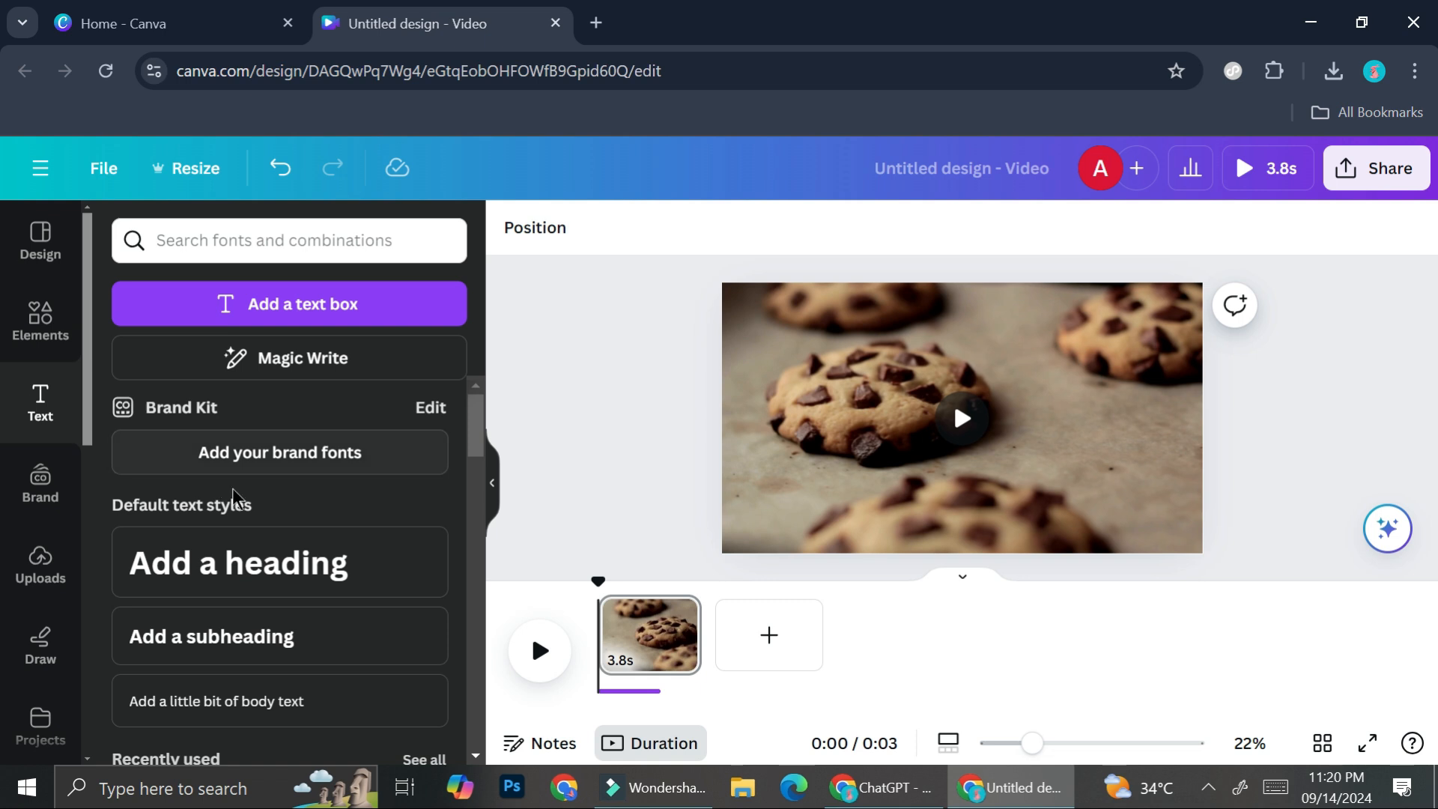
pyautogui.scroll(-2, 232, 494)
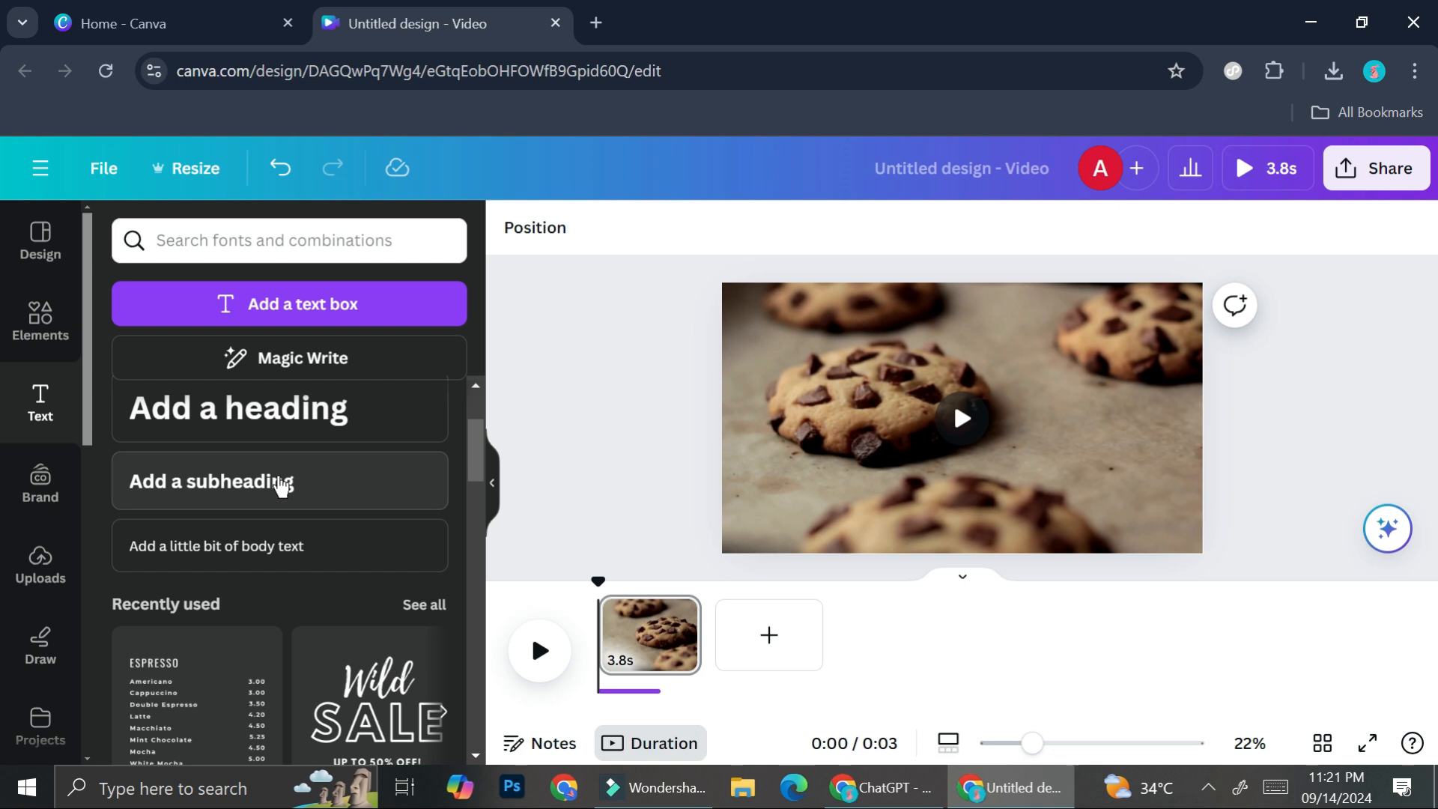
pyautogui.click(279, 483)
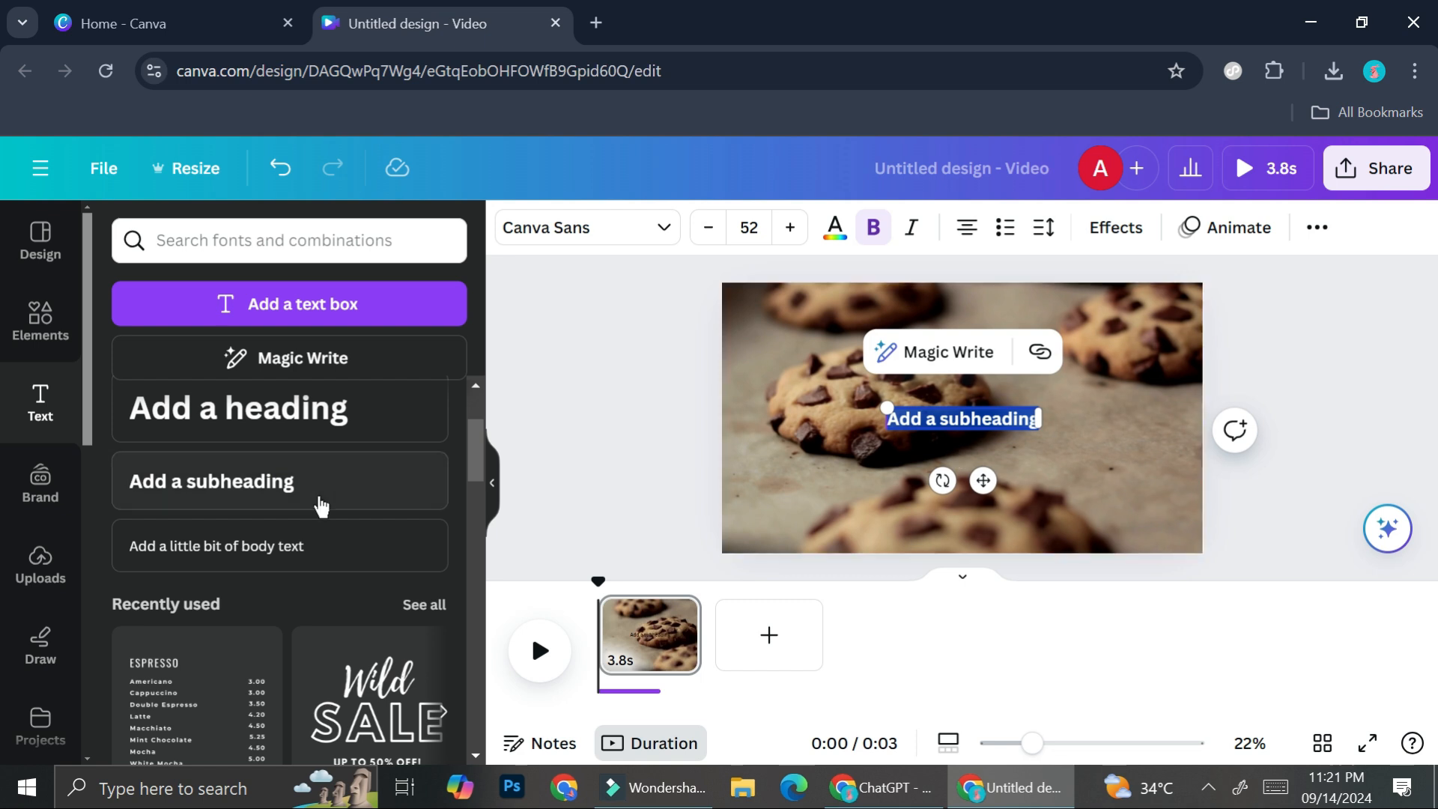
pyautogui.moveTo(983, 480); pyautogui.dragTo(990, 574)
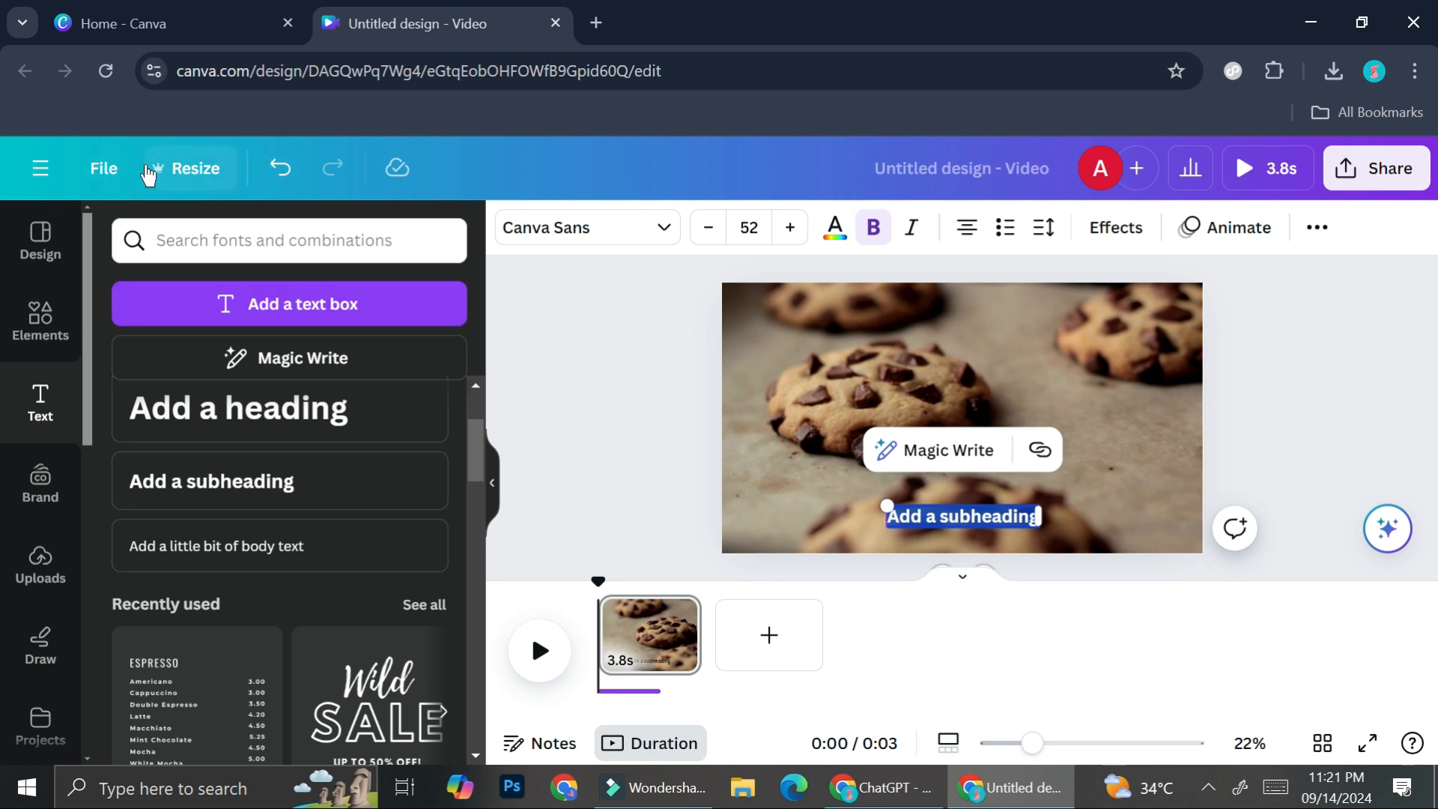
# Turn on the rulers and guides for the design and deselect the subheading
pyautogui.click(116, 169)
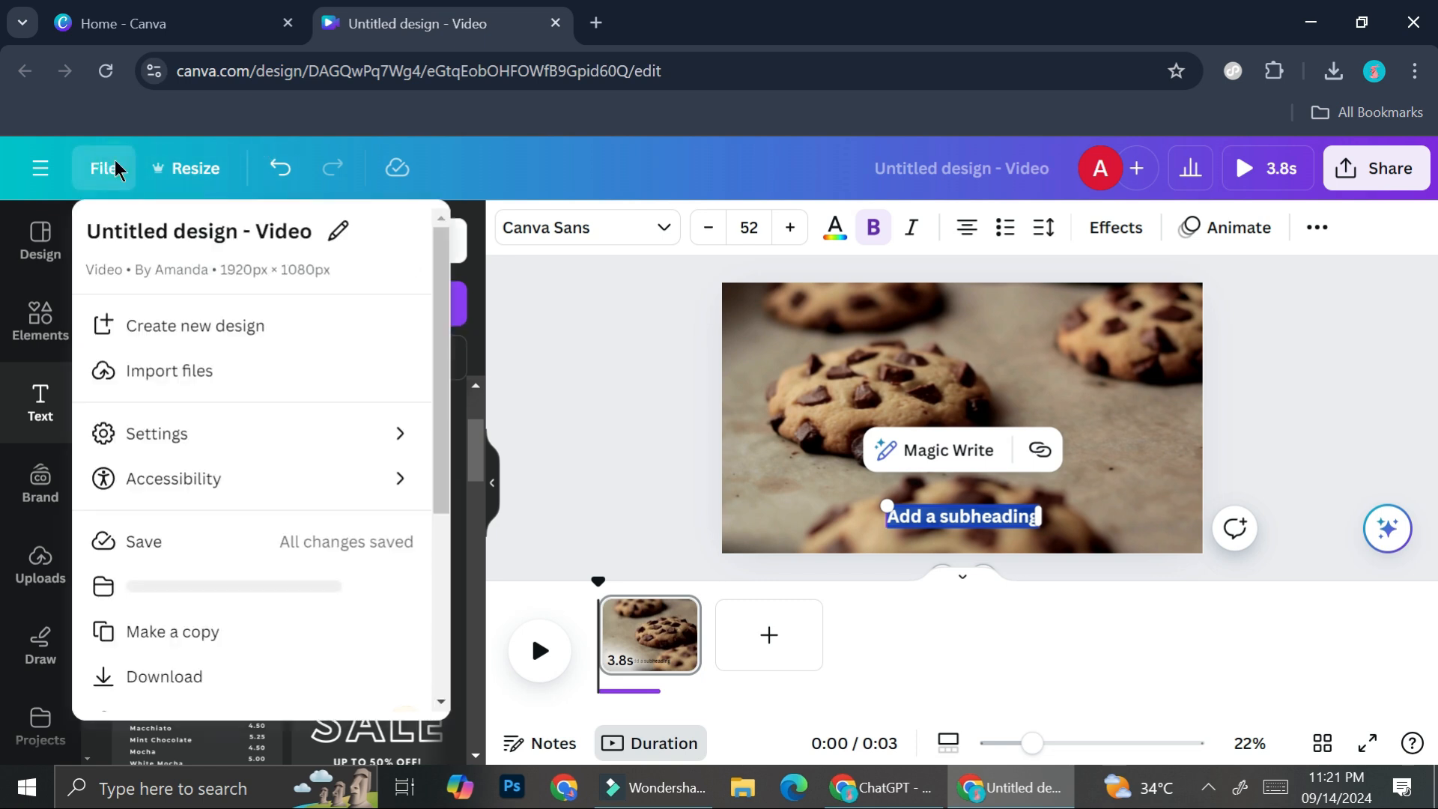
pyautogui.click(173, 426)
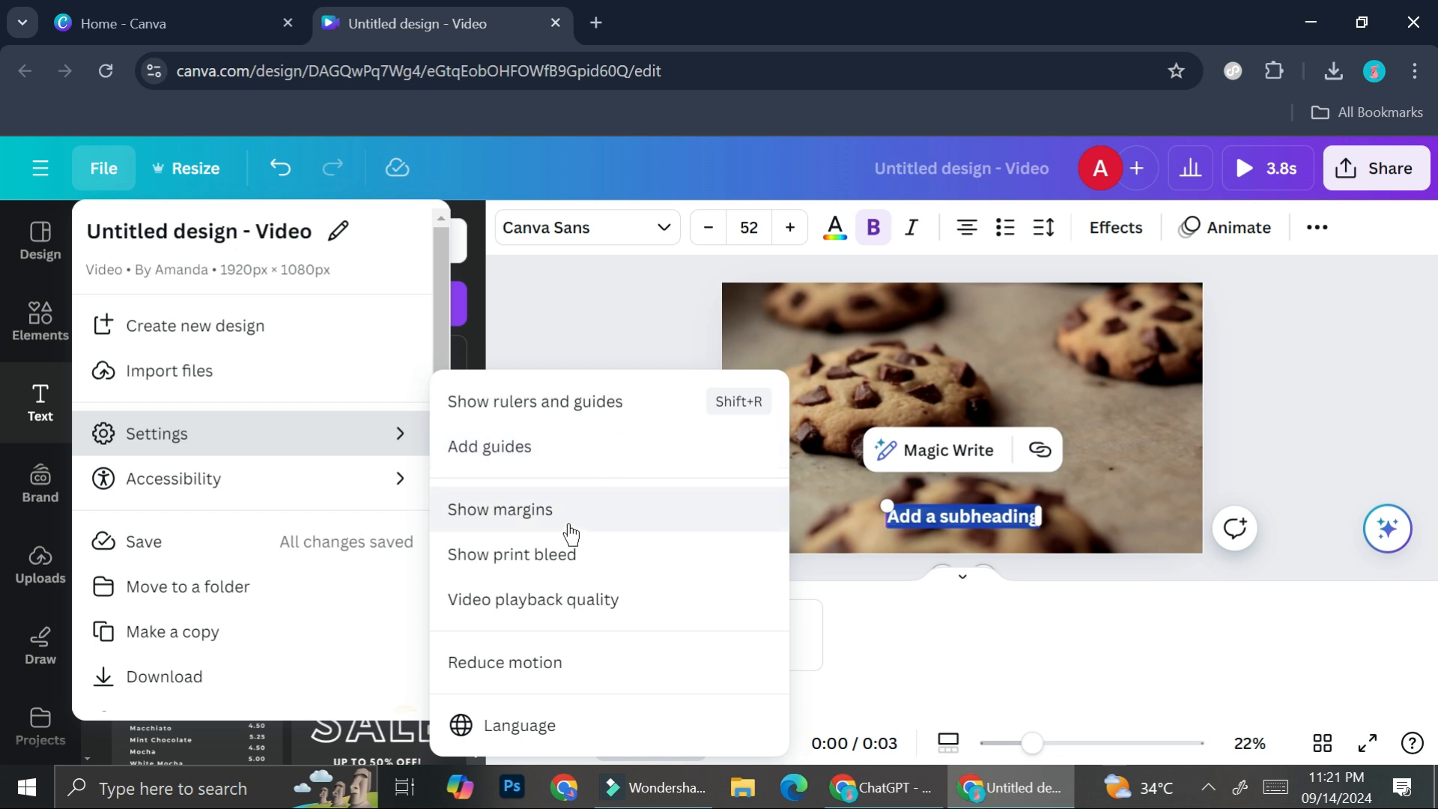
pyautogui.click(635, 409)
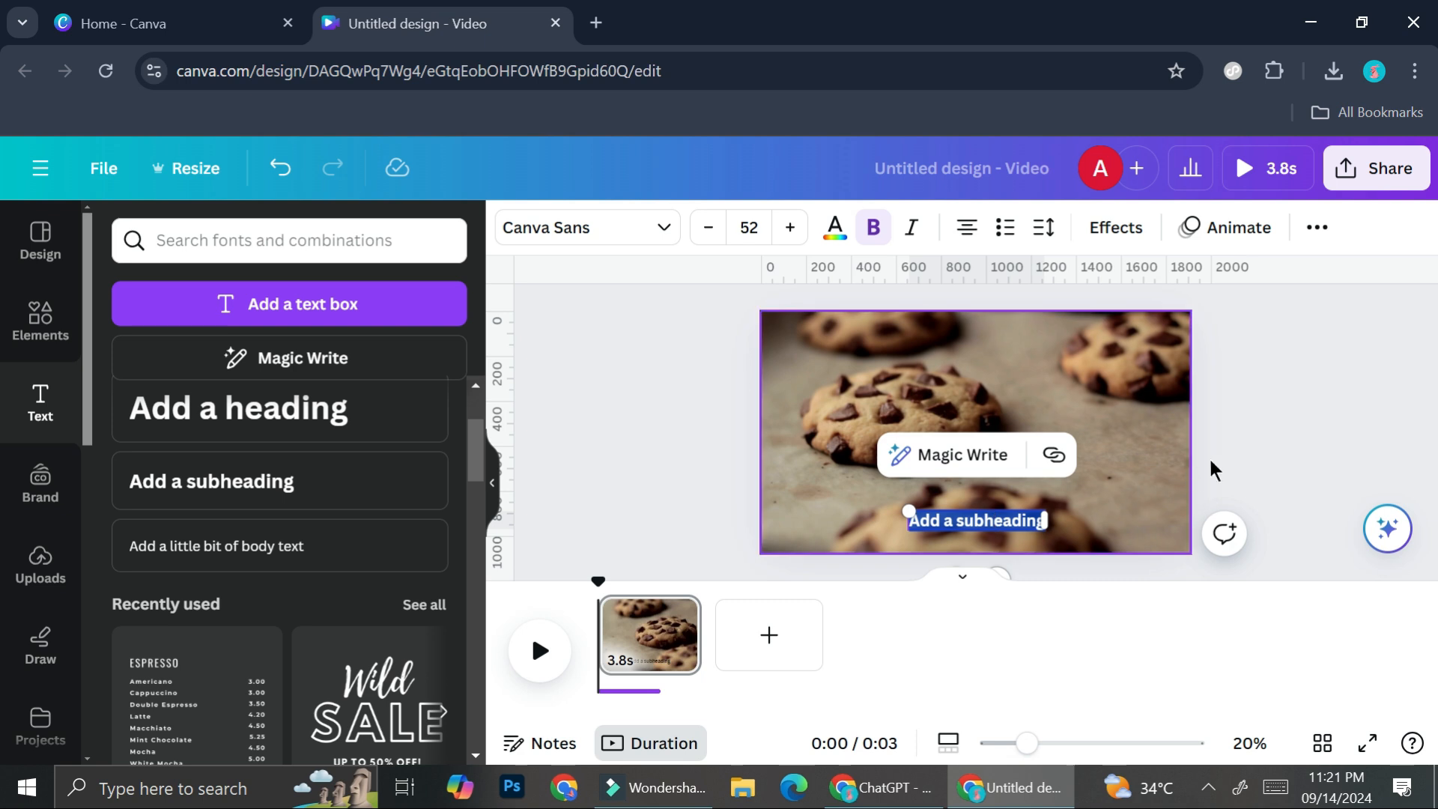
pyautogui.click(1238, 448)
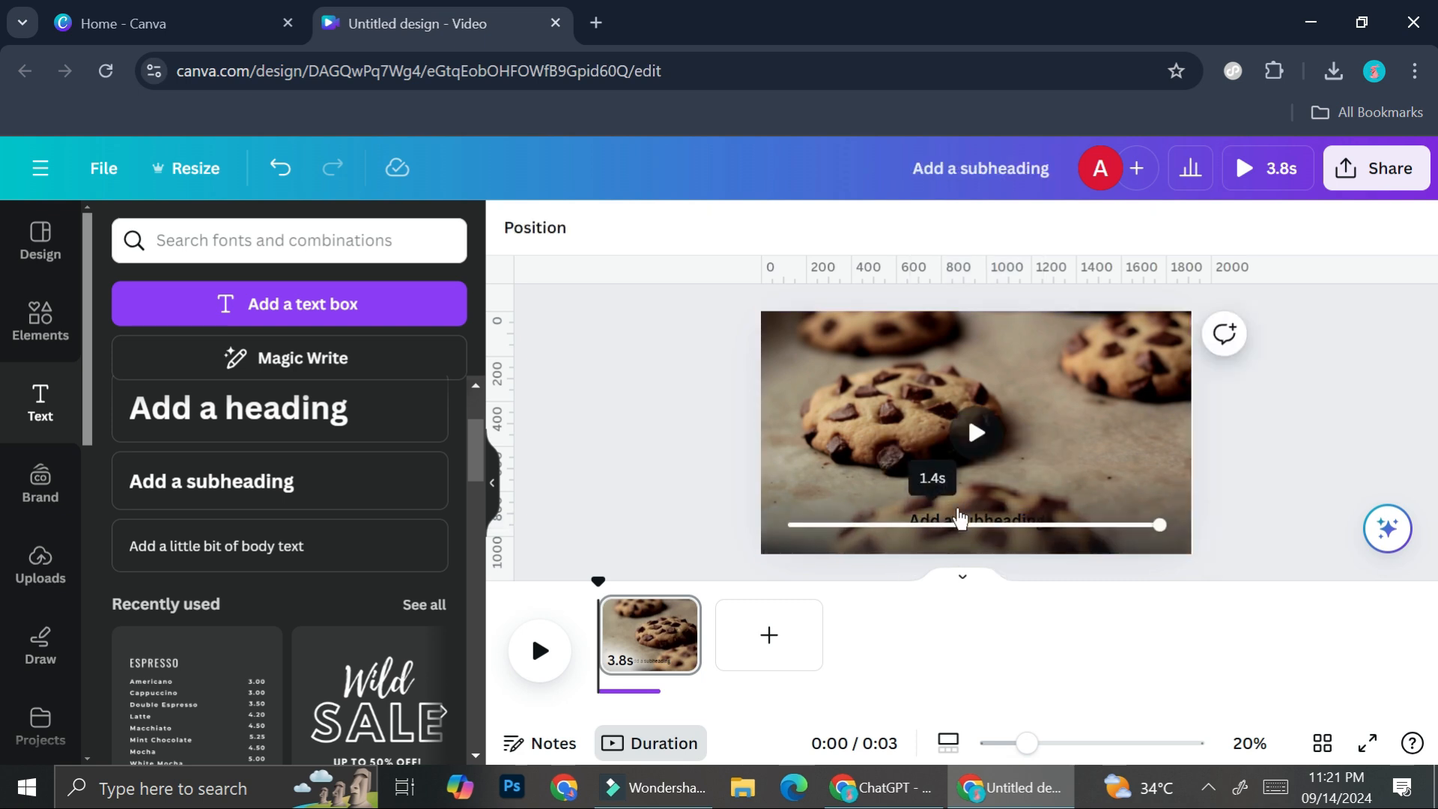
# Nudge the subheading slightly up on the video page and set its text colour to white #ffffff
pyautogui.click(677, 462)
pyautogui.click(930, 523)
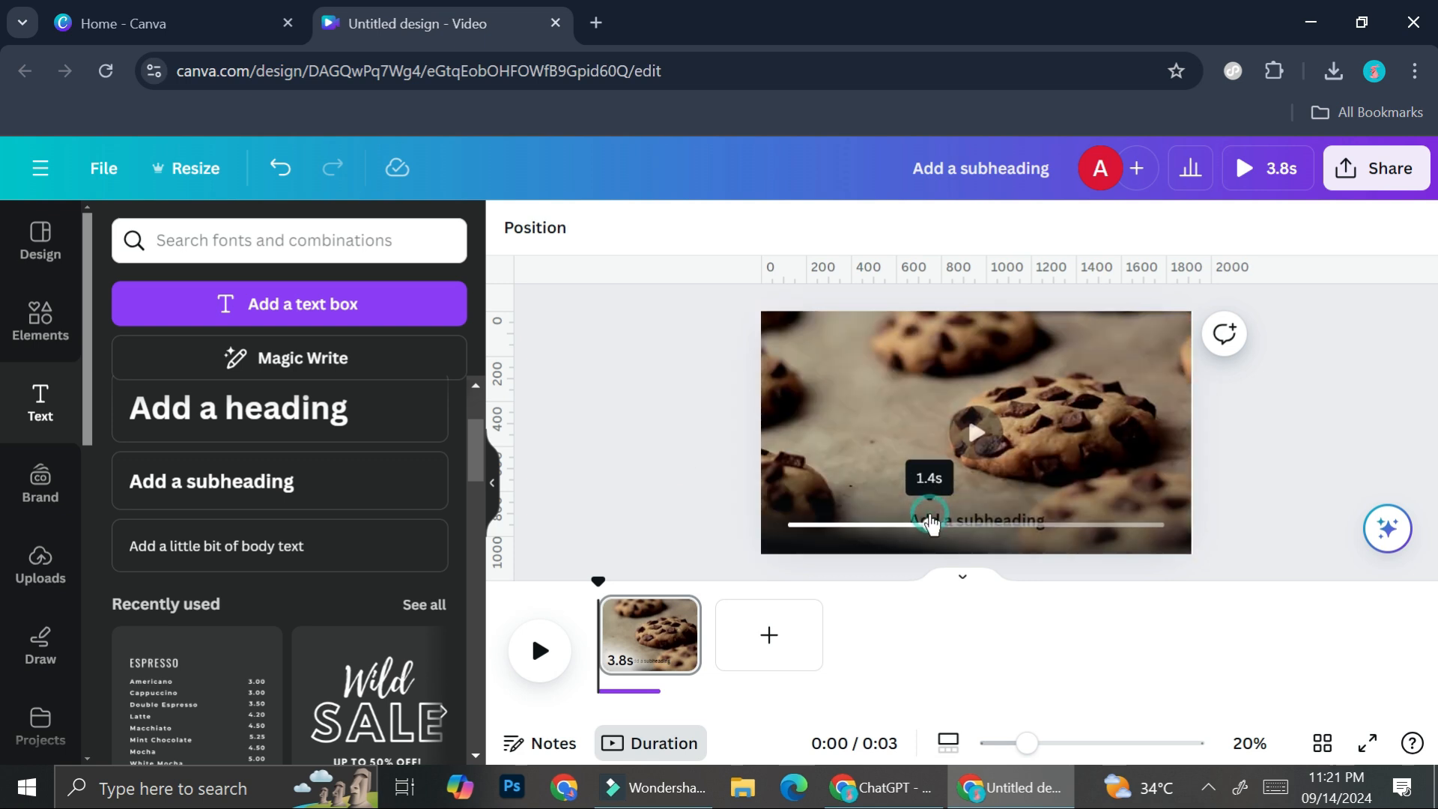
pyautogui.moveTo(983, 490); pyautogui.dragTo(1001, 521)
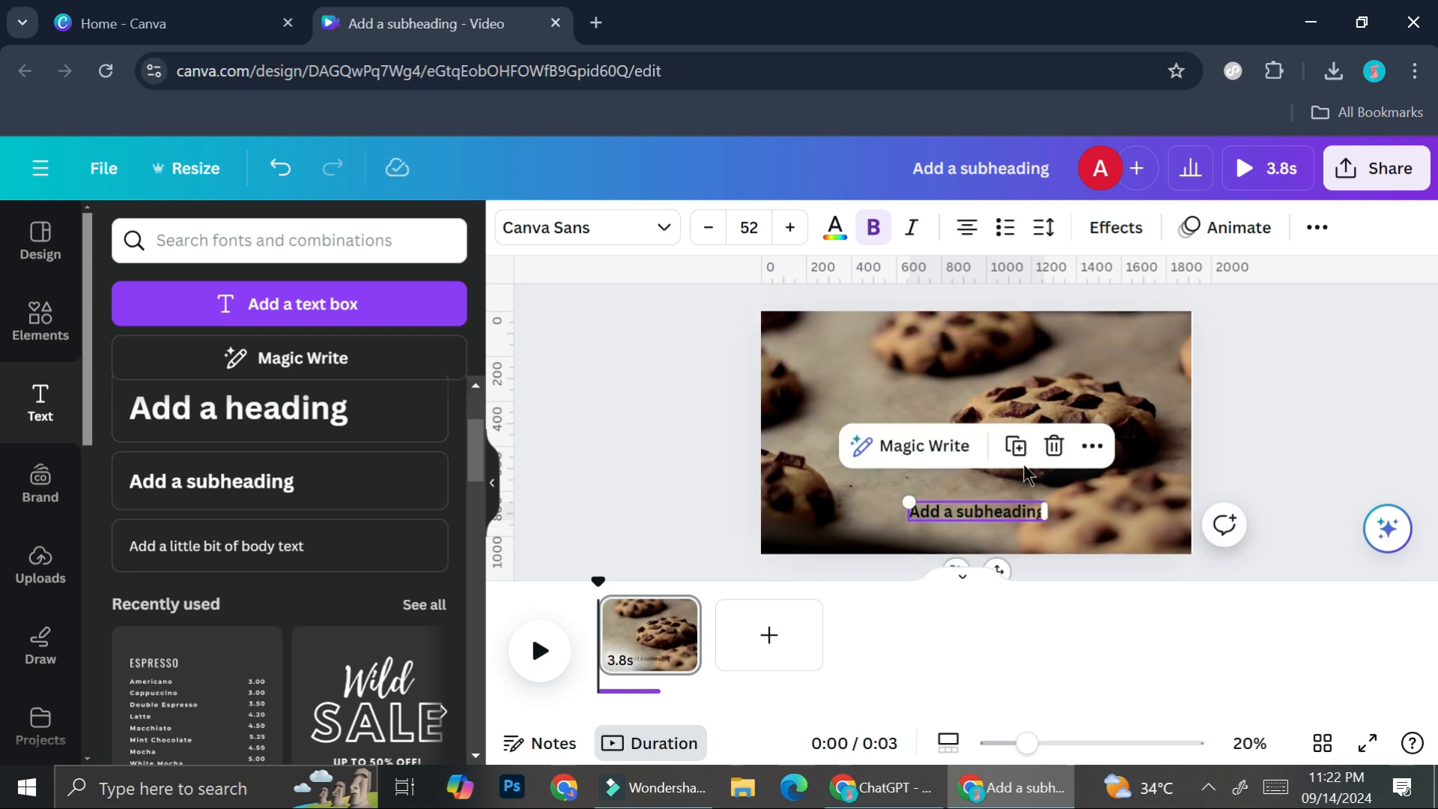
pyautogui.click(837, 229)
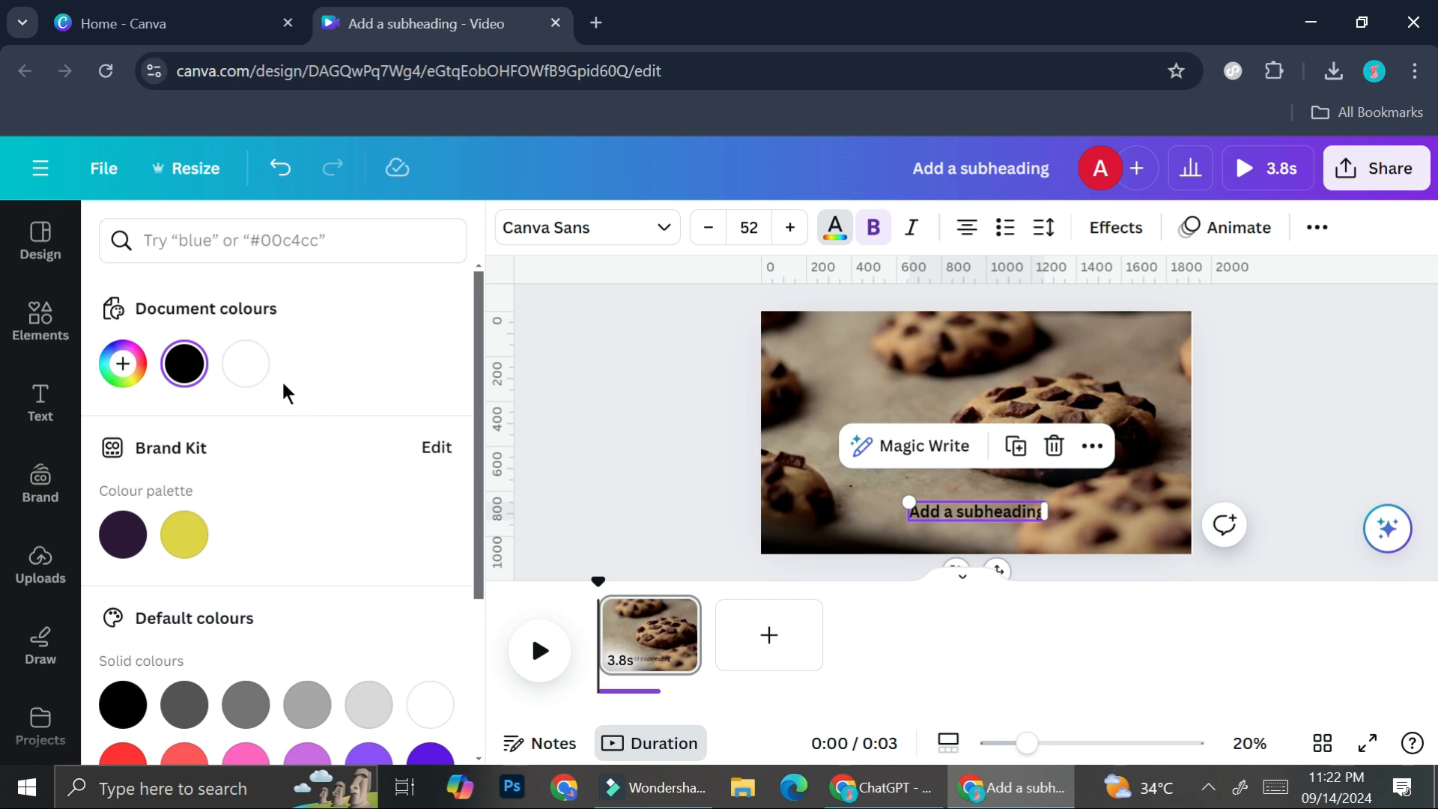
pyautogui.click(253, 384)
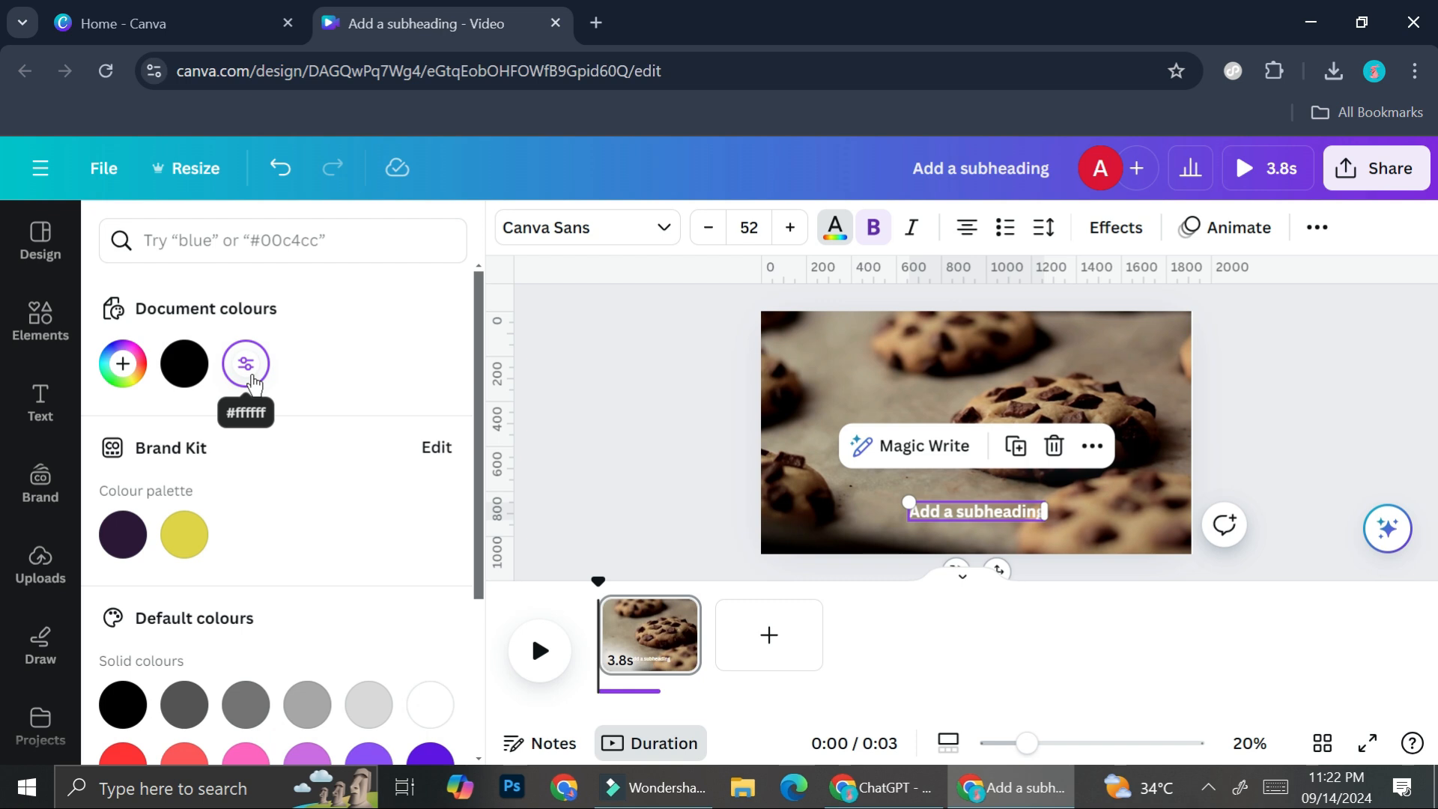
# Apply the Background text effect to the subheading and set the effect's transparency to 58
pyautogui.click(1114, 239)
pyautogui.scroll(-5, 225, 689)
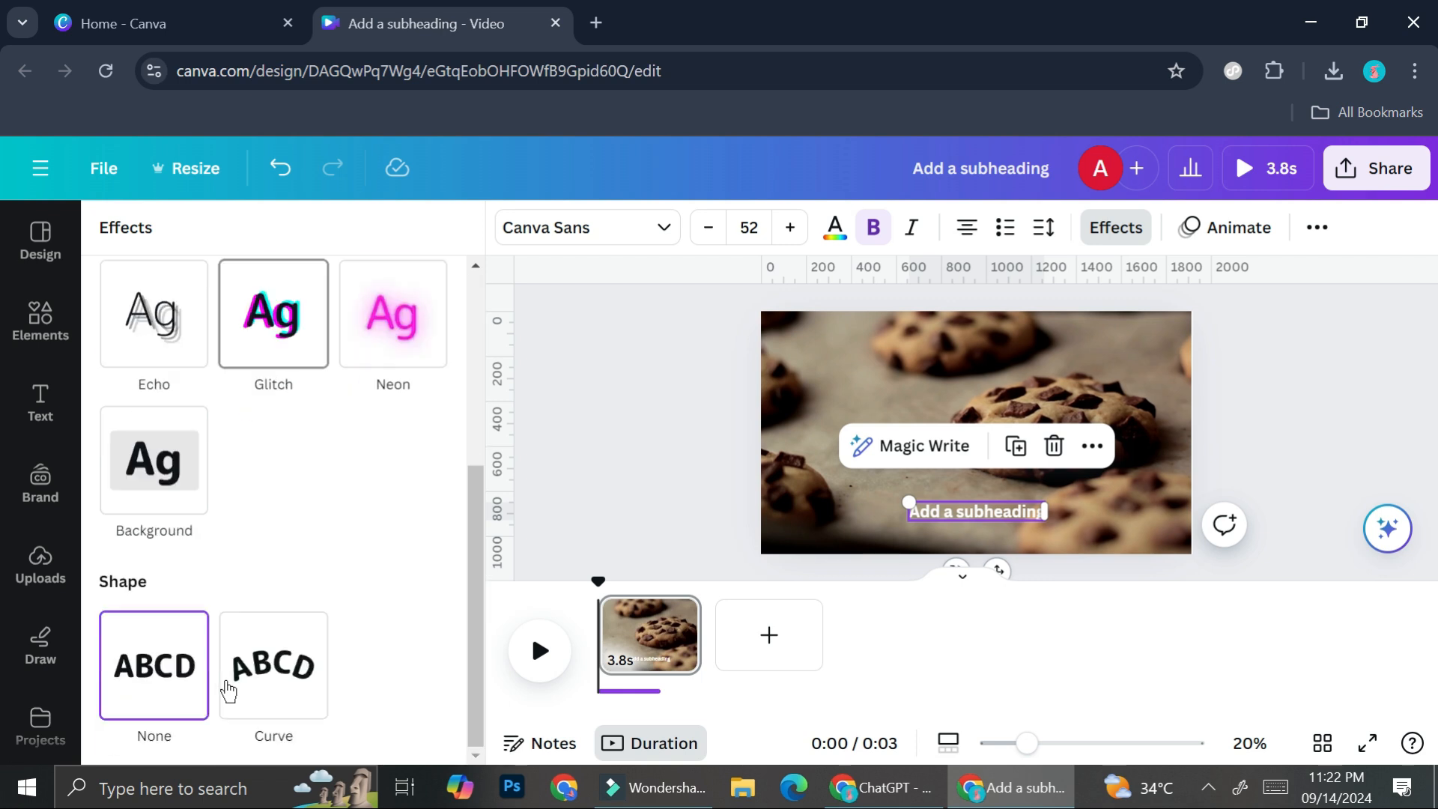
pyautogui.scroll(4, 227, 690)
pyautogui.scroll(-4, 227, 690)
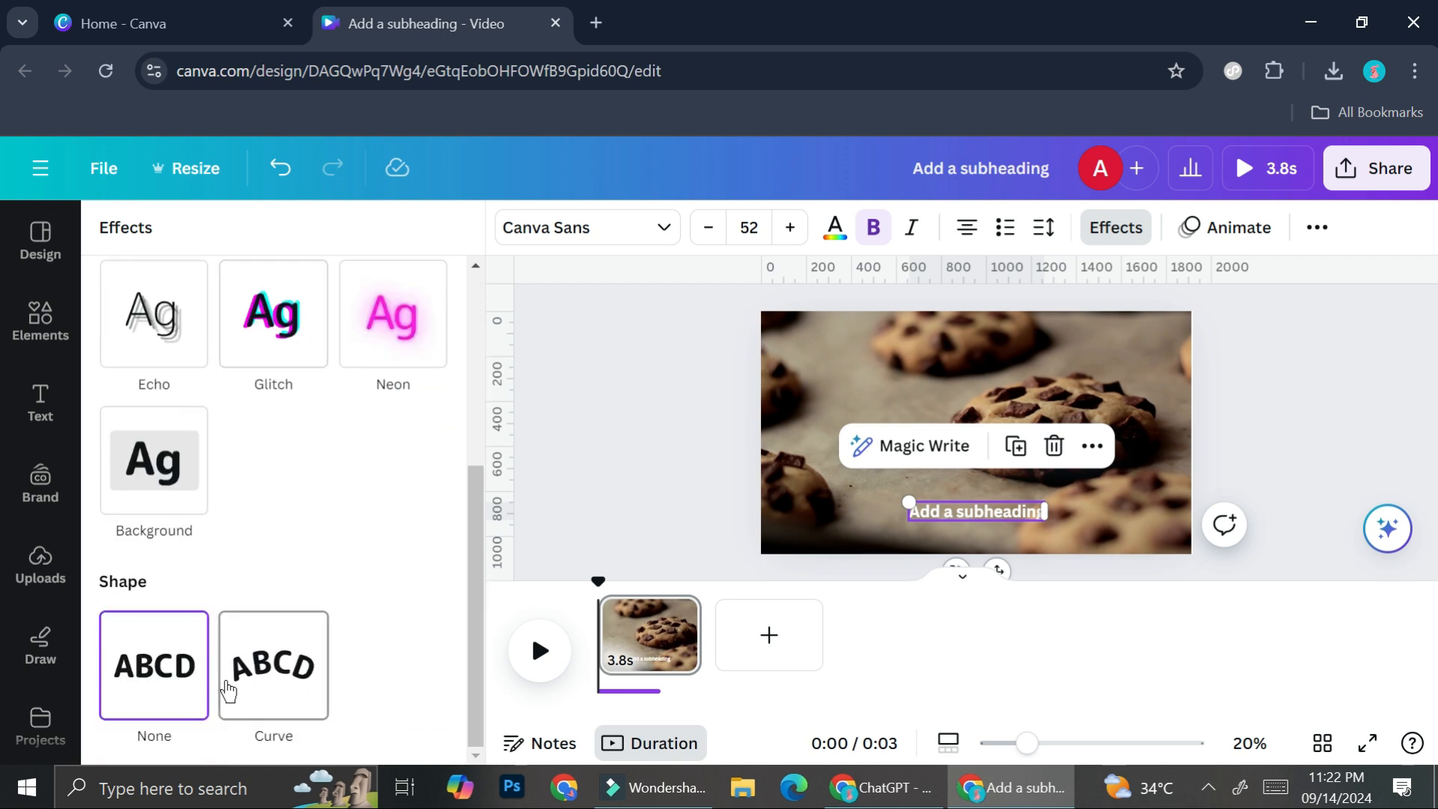
pyautogui.click(192, 459)
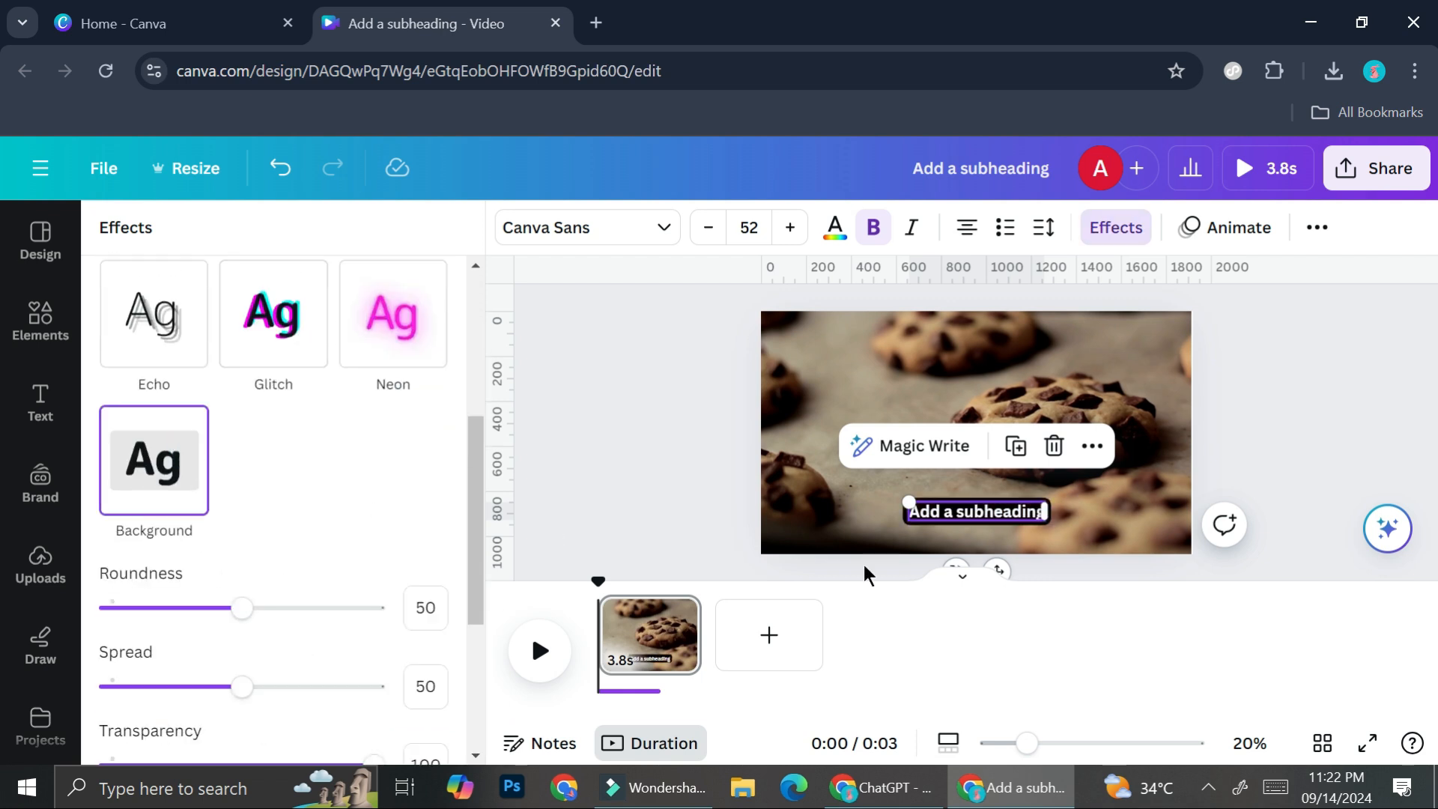
pyautogui.scroll(-2, 347, 588)
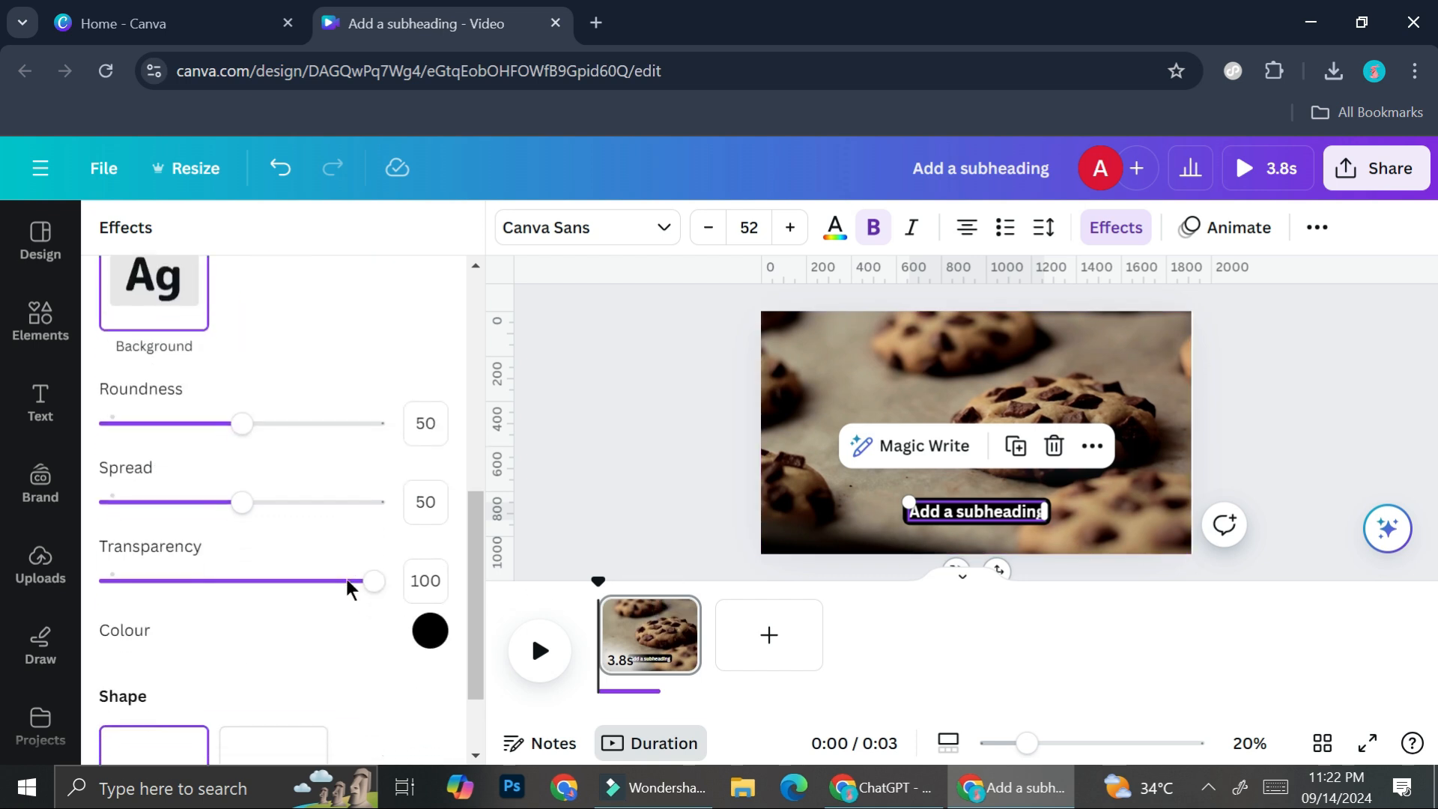
pyautogui.scroll(-1, 346, 588)
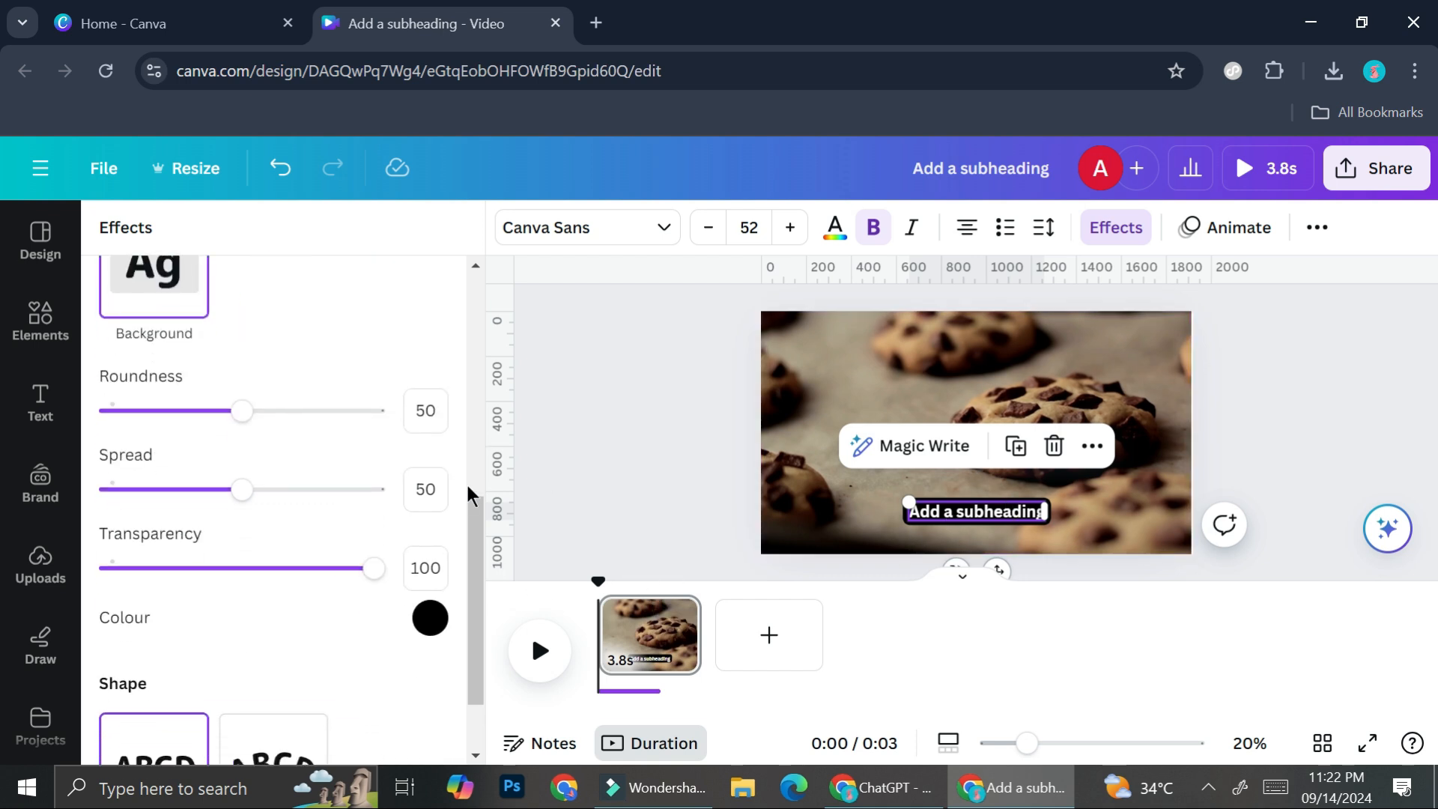
pyautogui.moveTo(373, 568); pyautogui.dragTo(264, 571)
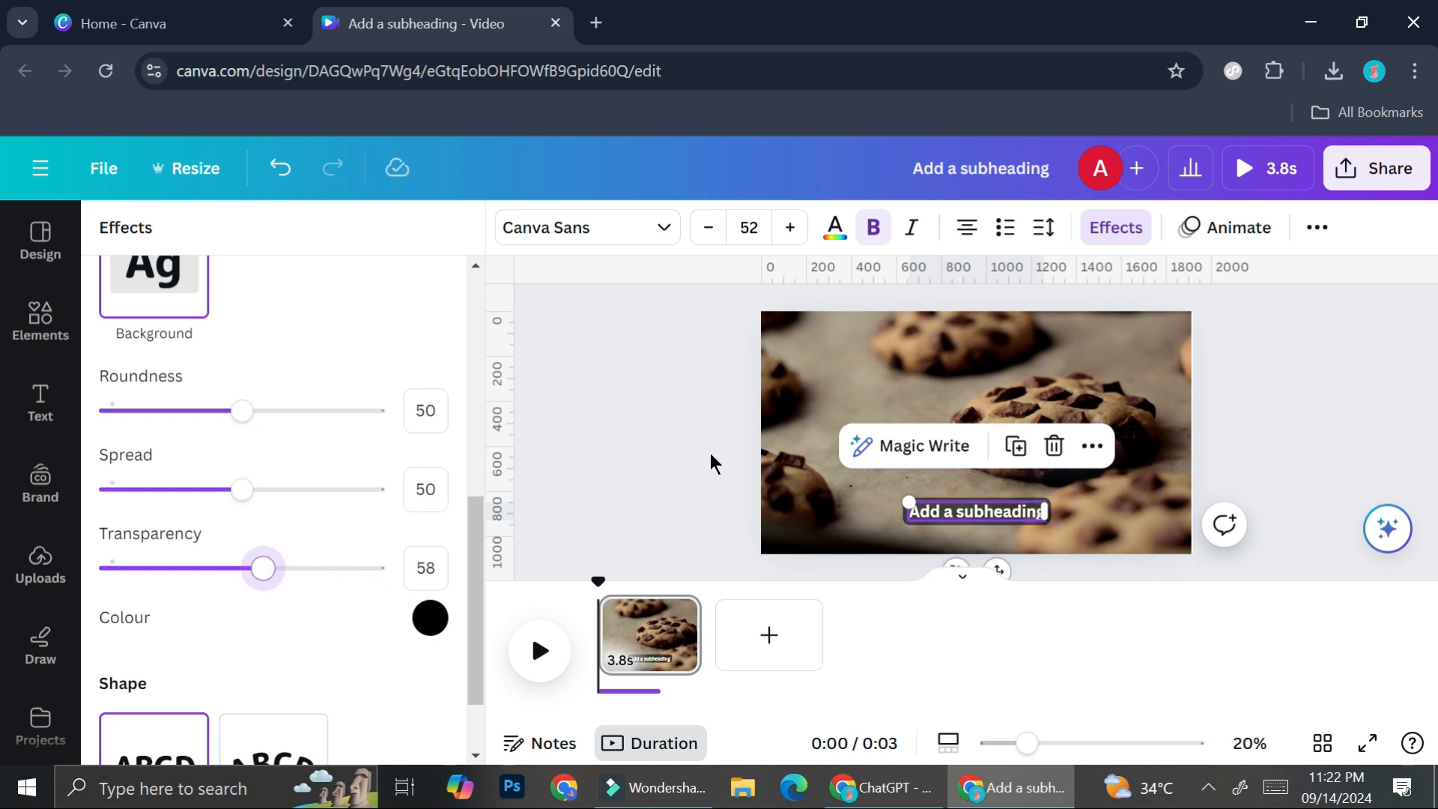
# Change the subheading's font to The Seasons
pyautogui.click(666, 228)
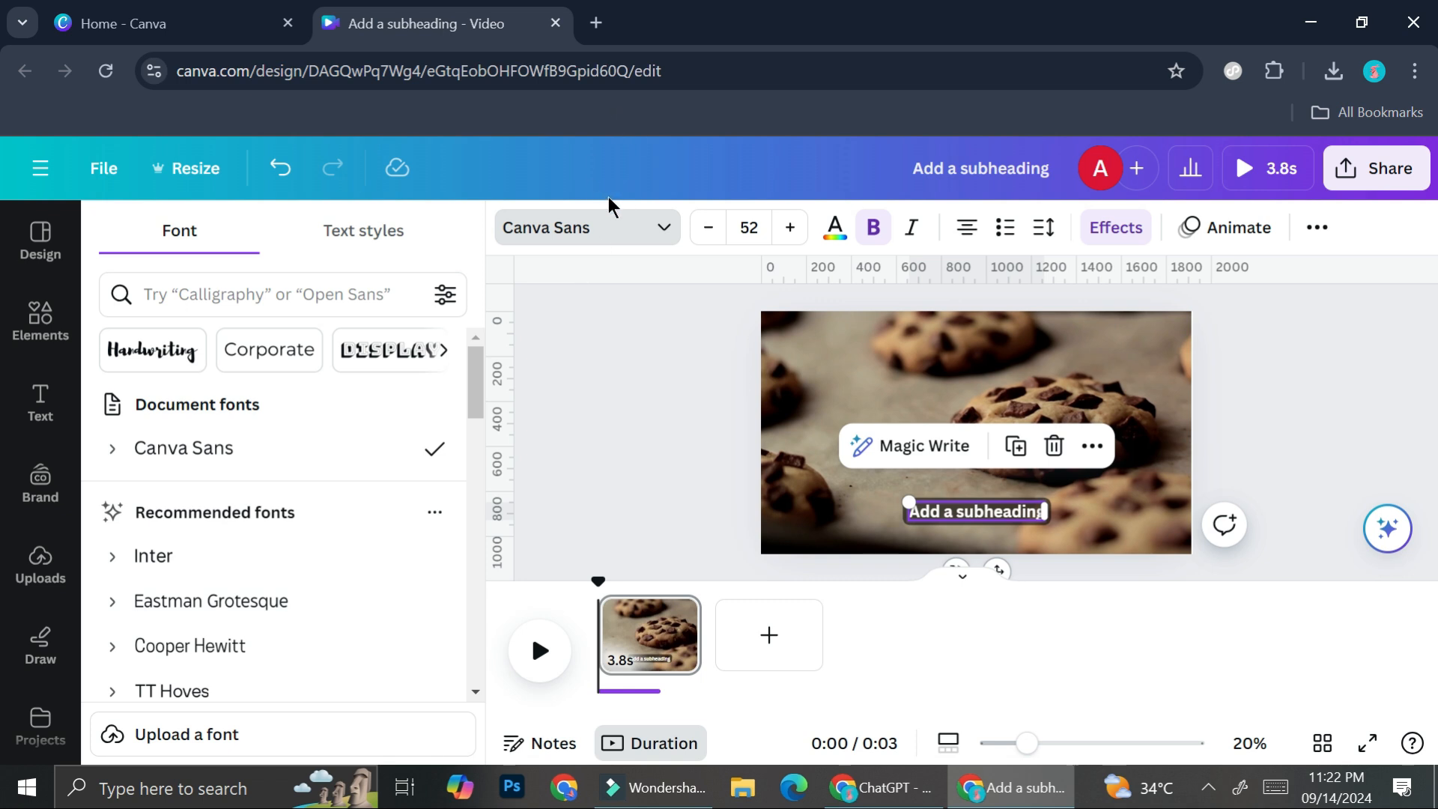
pyautogui.scroll(-1, 342, 490)
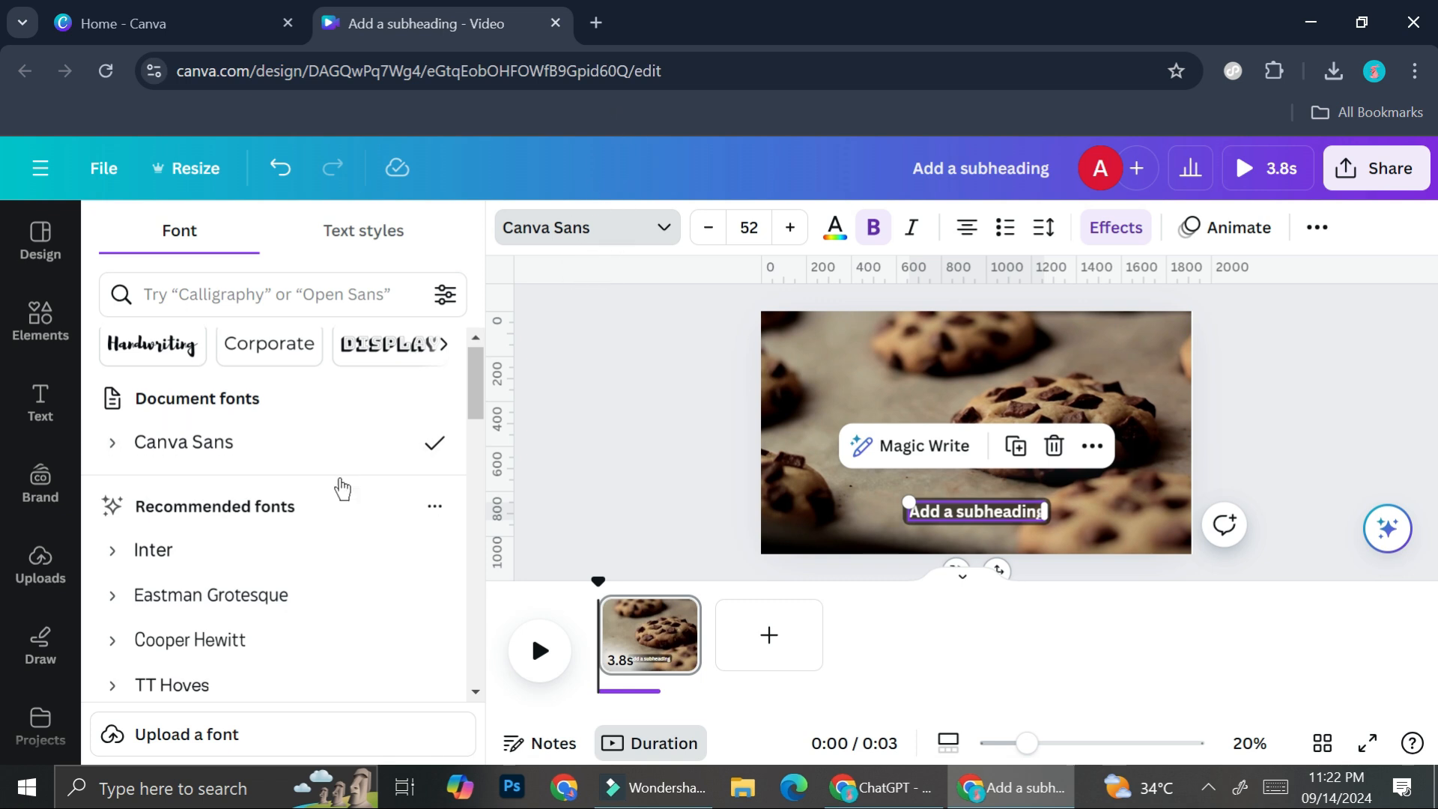
pyautogui.scroll(-5, 342, 489)
pyautogui.scroll(-2, 342, 489)
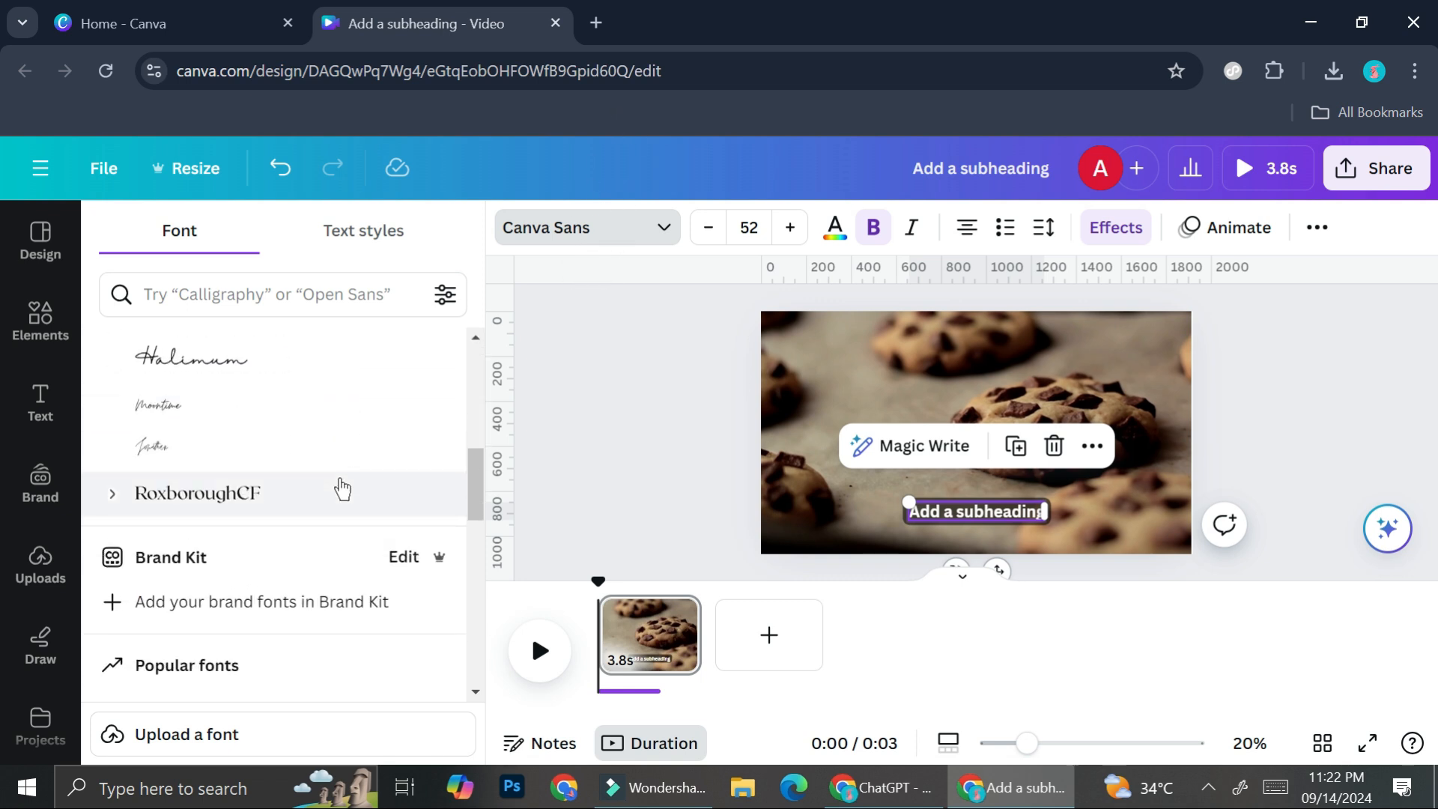
pyautogui.scroll(-8, 343, 489)
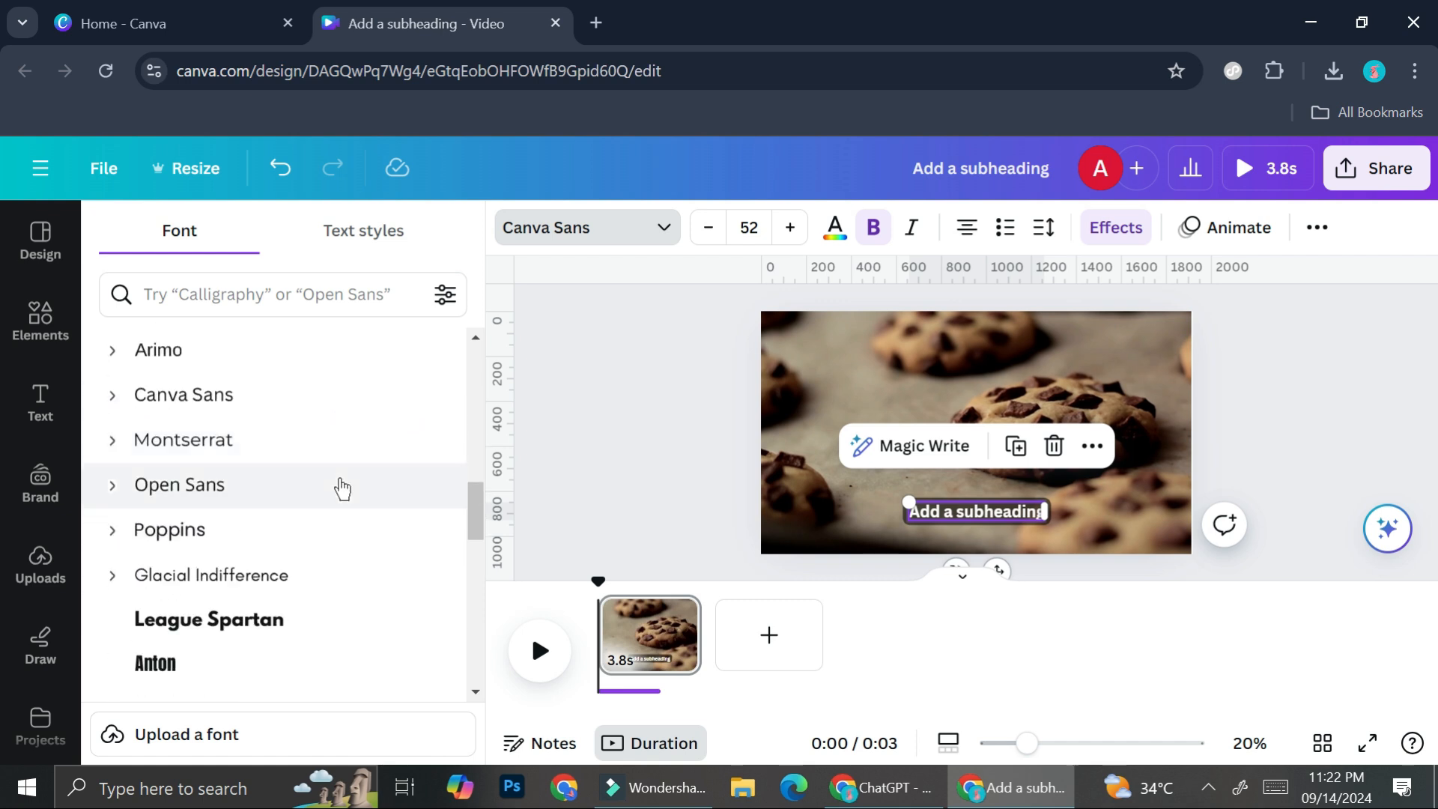
pyautogui.scroll(-1, 343, 489)
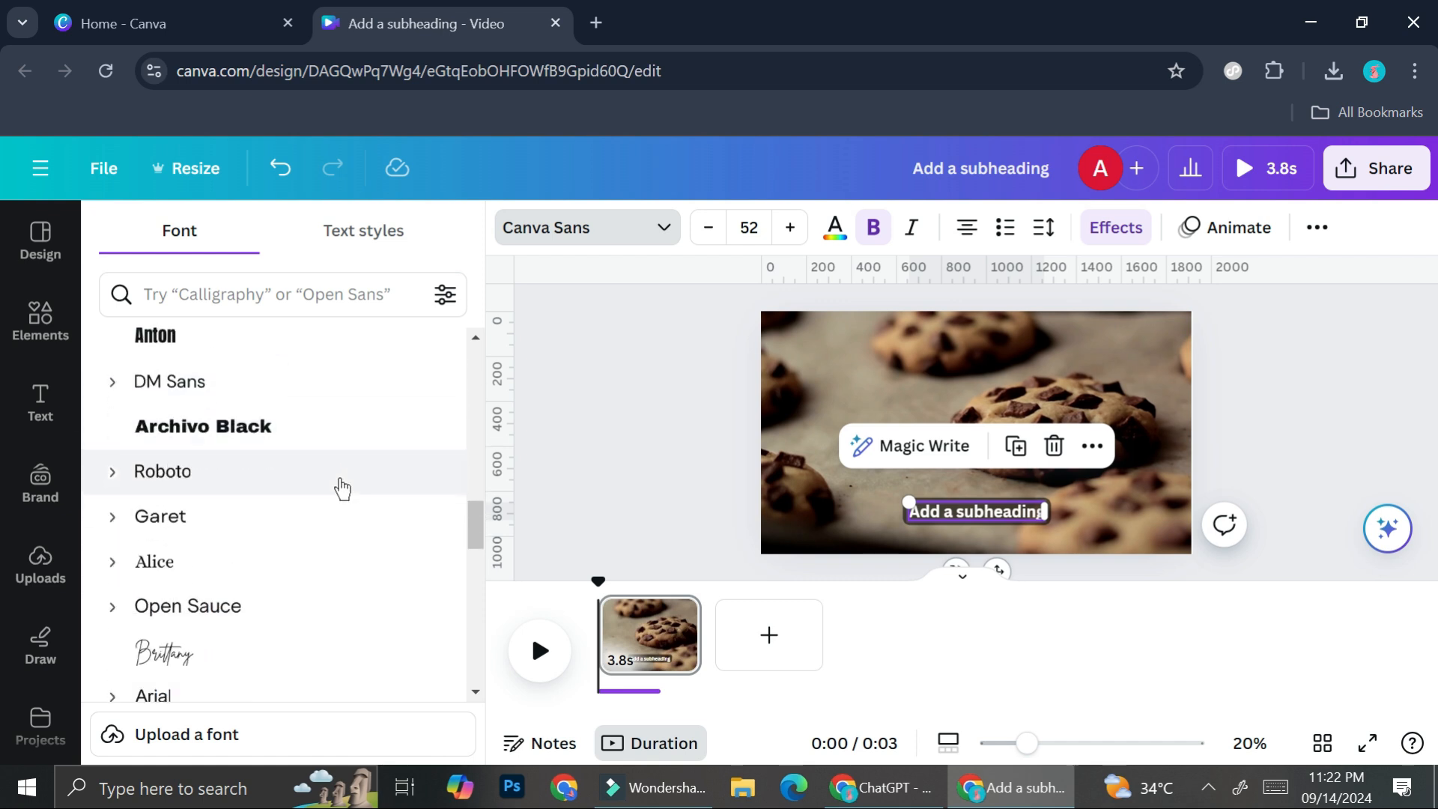
pyautogui.scroll(-2, 342, 489)
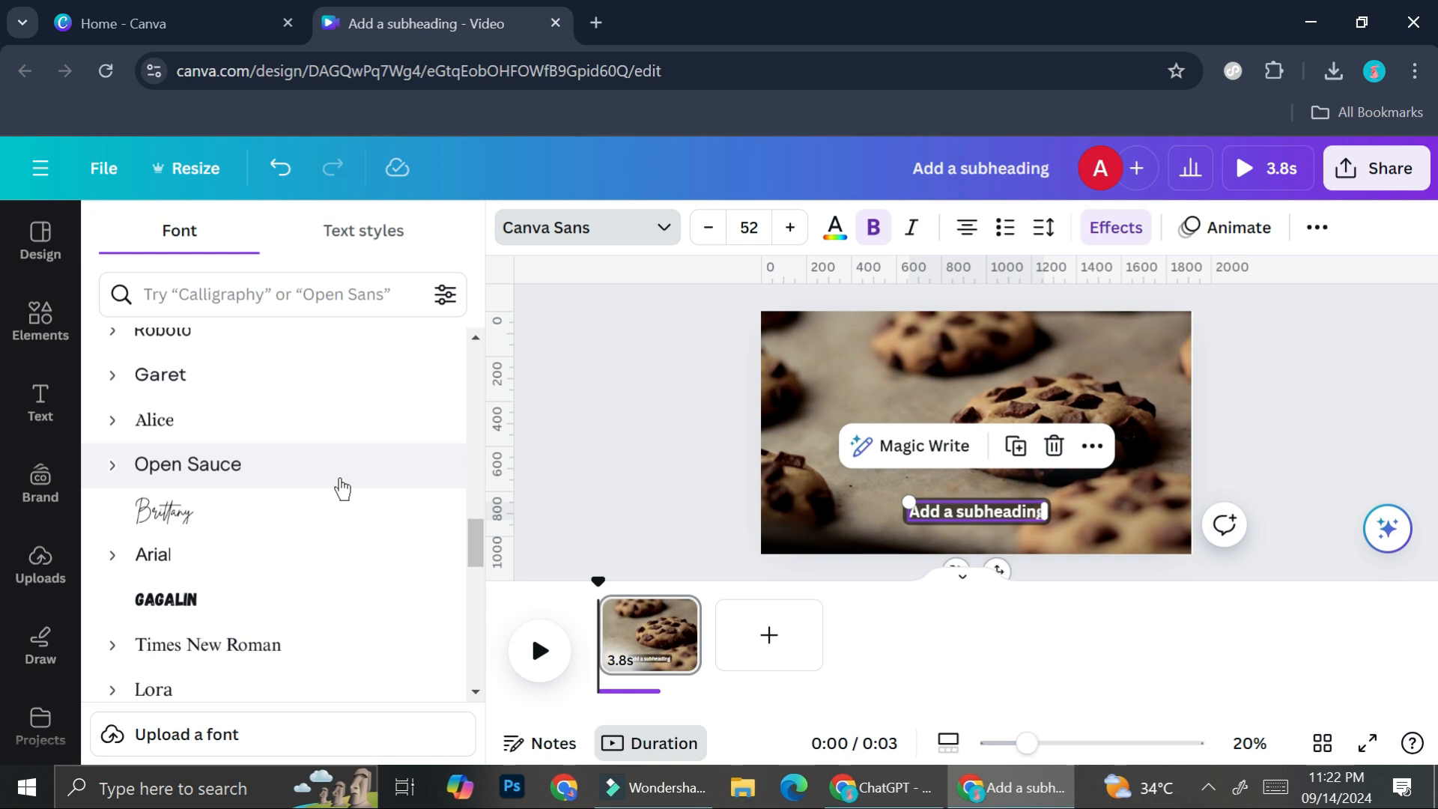
pyautogui.scroll(-3, 343, 489)
pyautogui.click(340, 490)
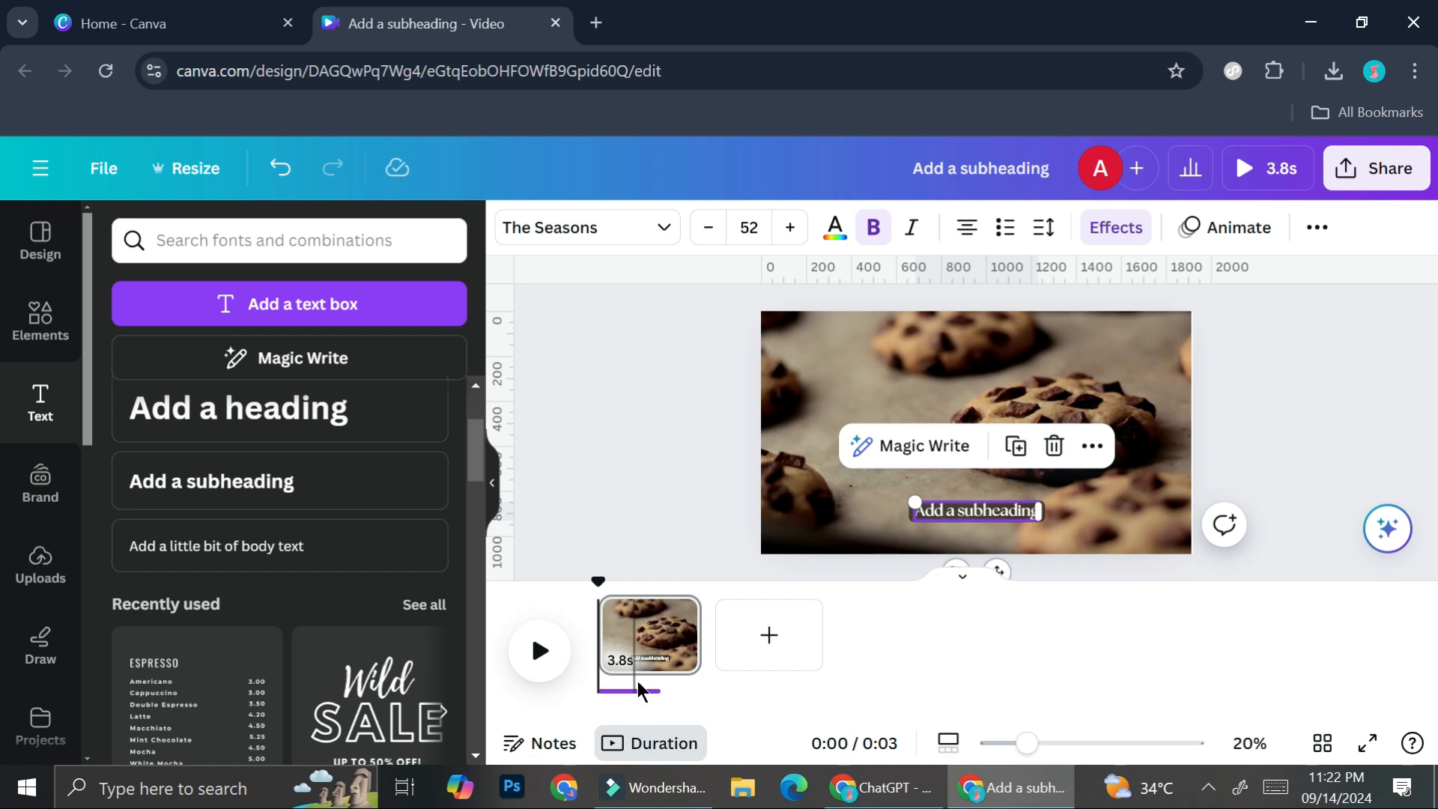
# Deselect the subheading and play back the first two seconds of the video, then pause it
pyautogui.click(645, 509)
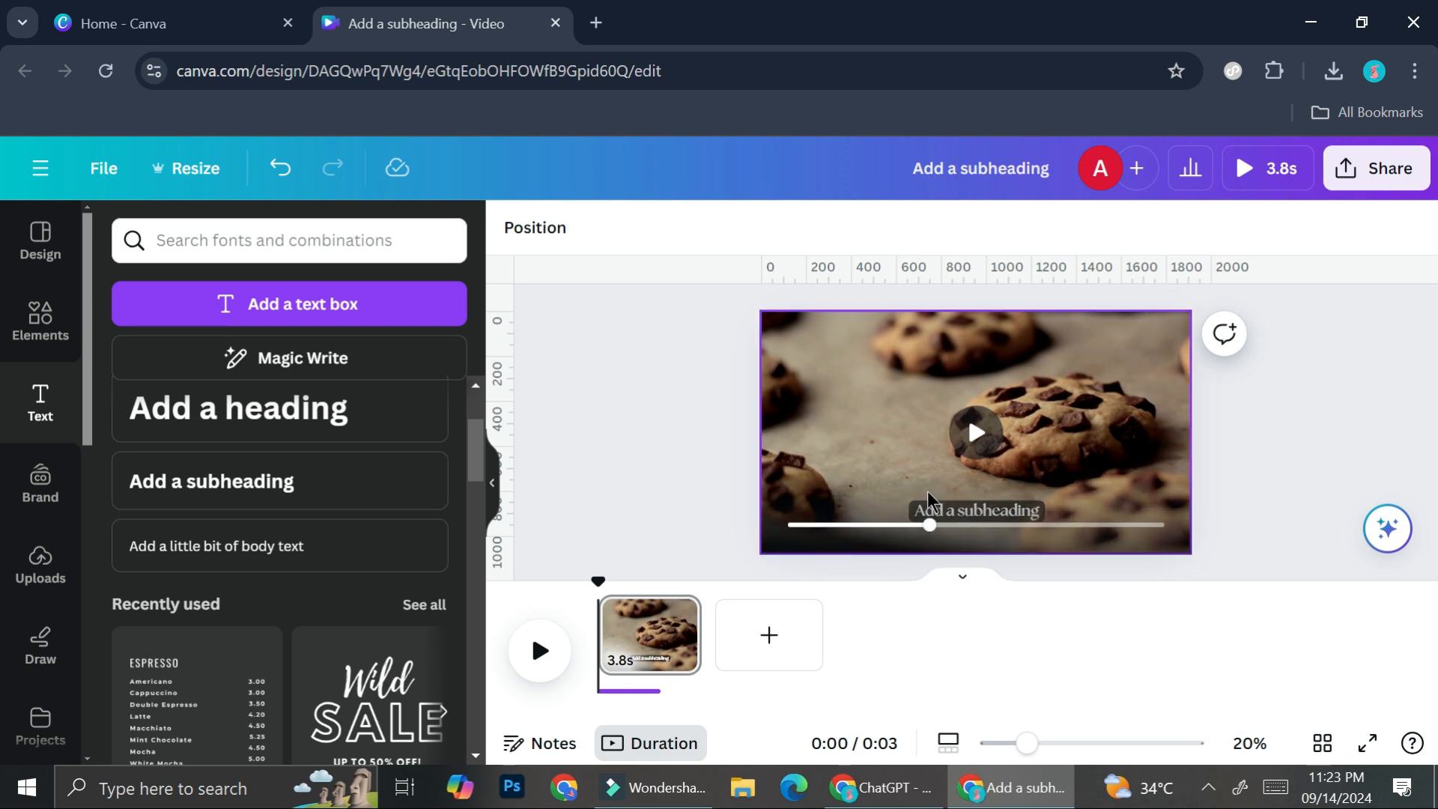
pyautogui.click(535, 677)
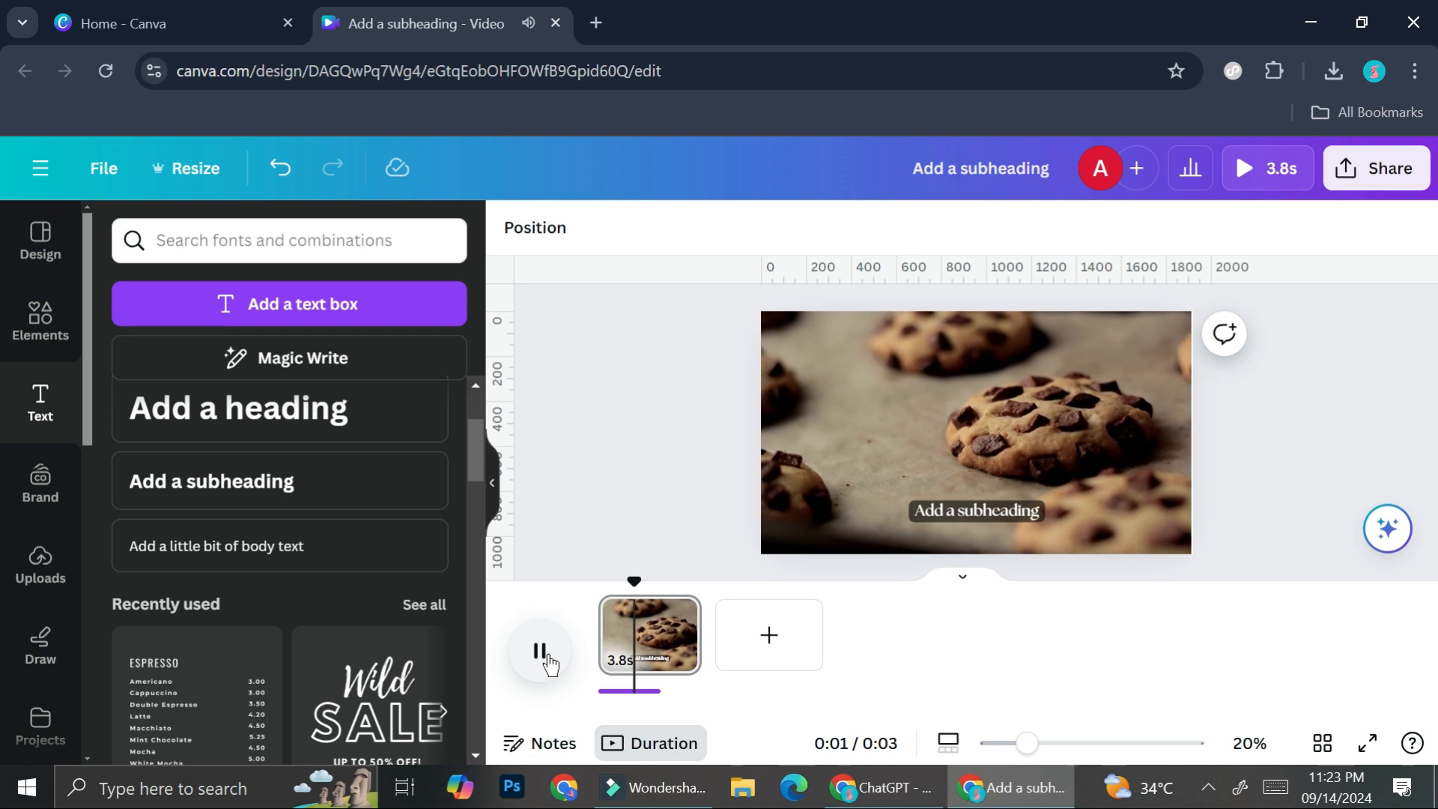
pyautogui.click(547, 663)
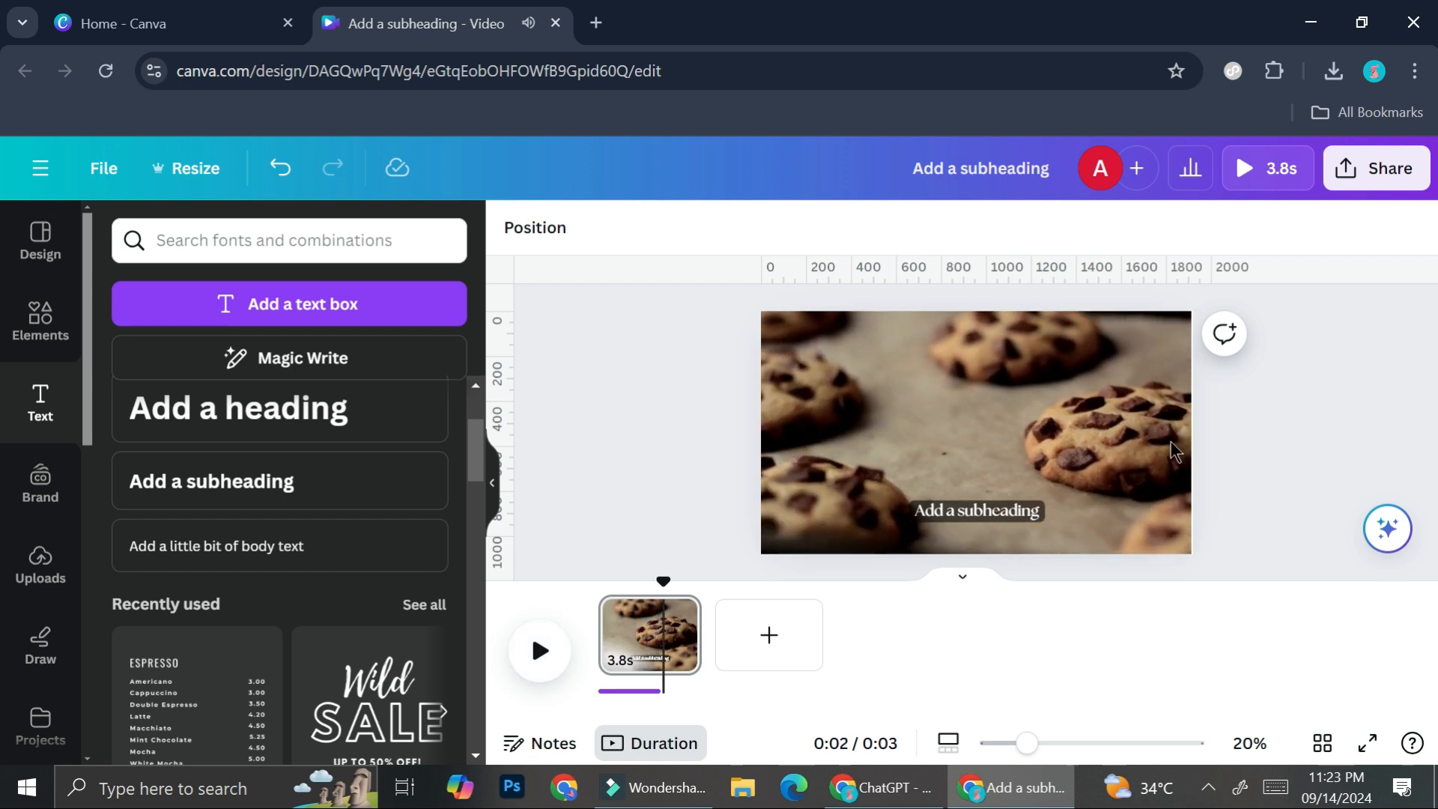
# Replace the subheading's text with "How to bake chocolate chip cookies" and deselect it
pyautogui.doubleClick(1025, 512)
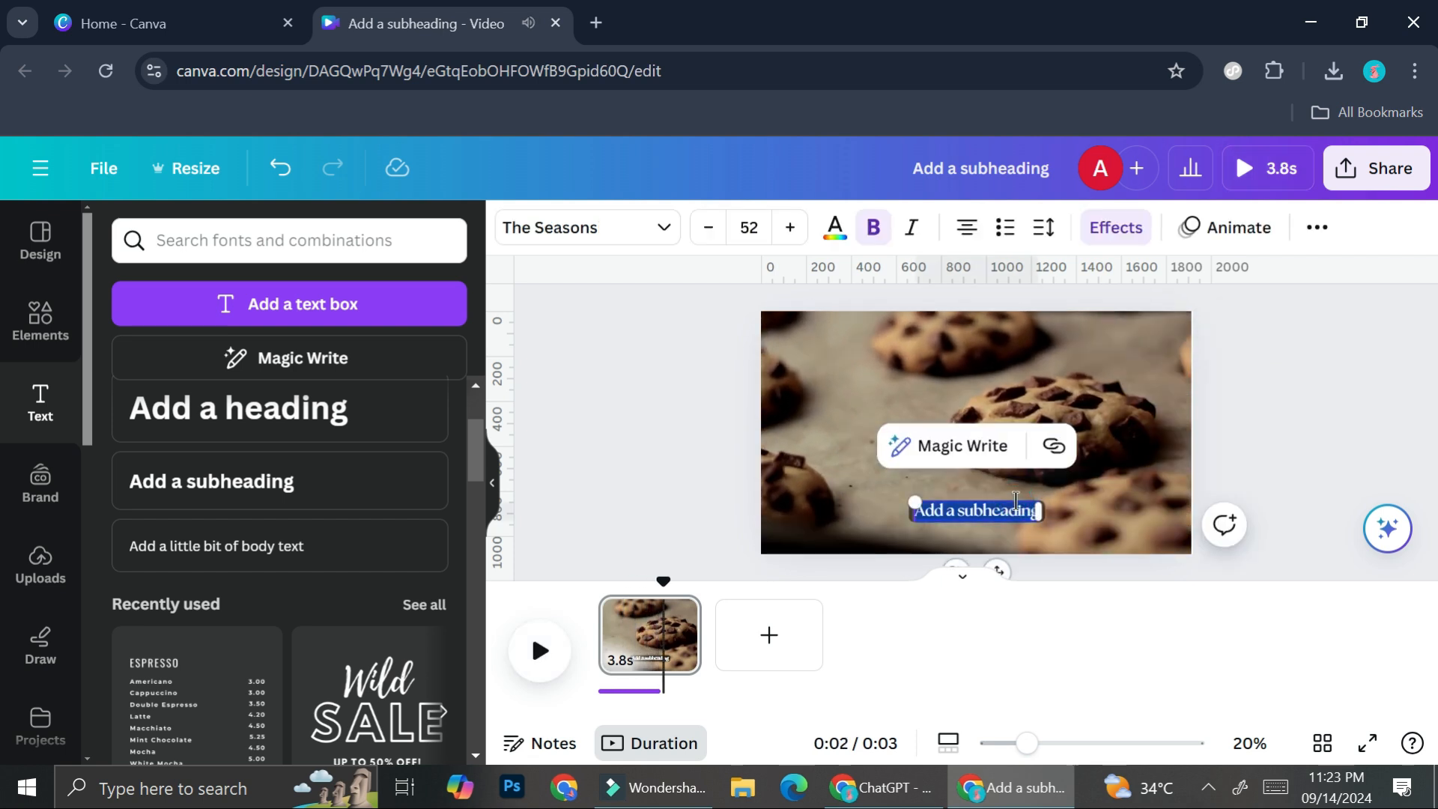
pyautogui.write('He')
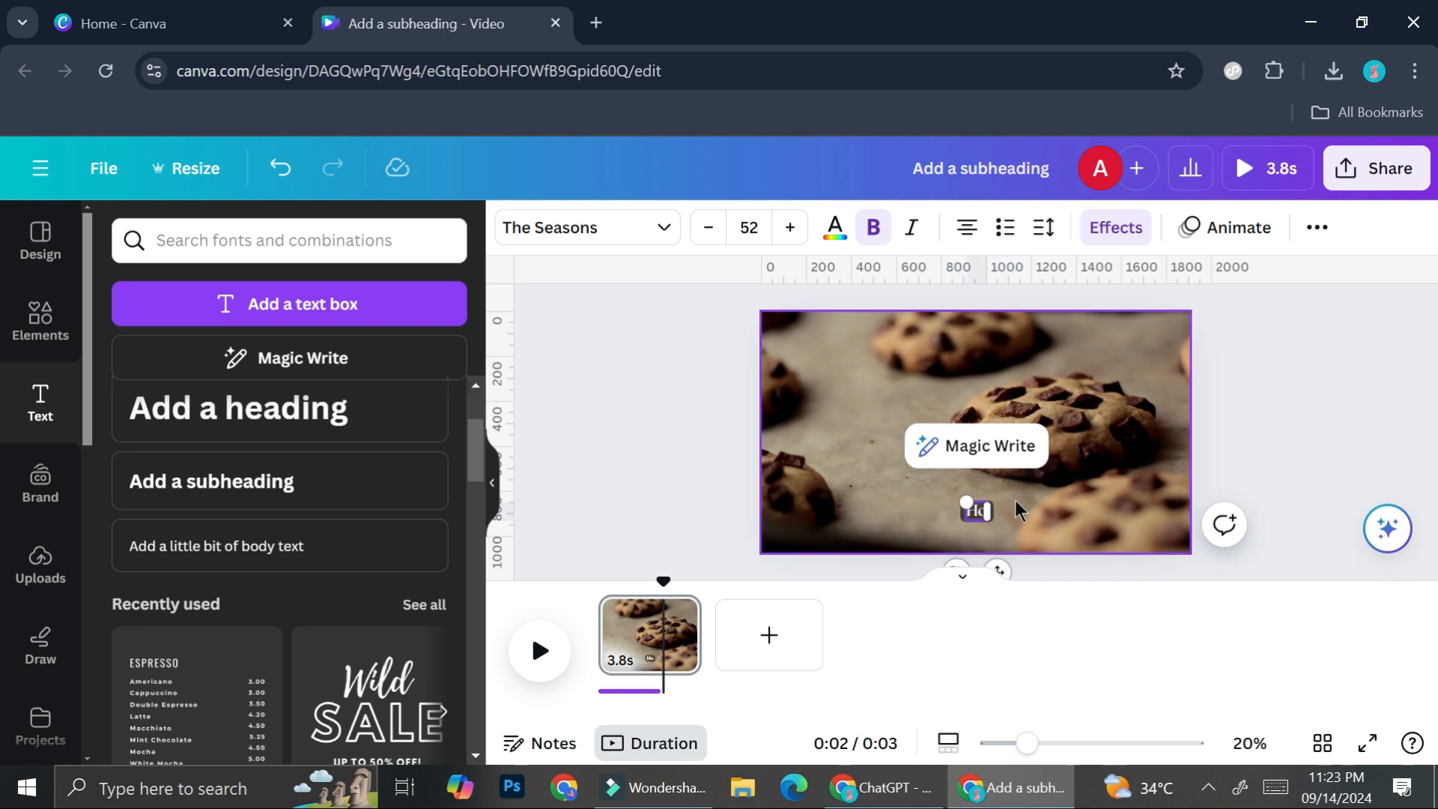
pyautogui.write('w to')
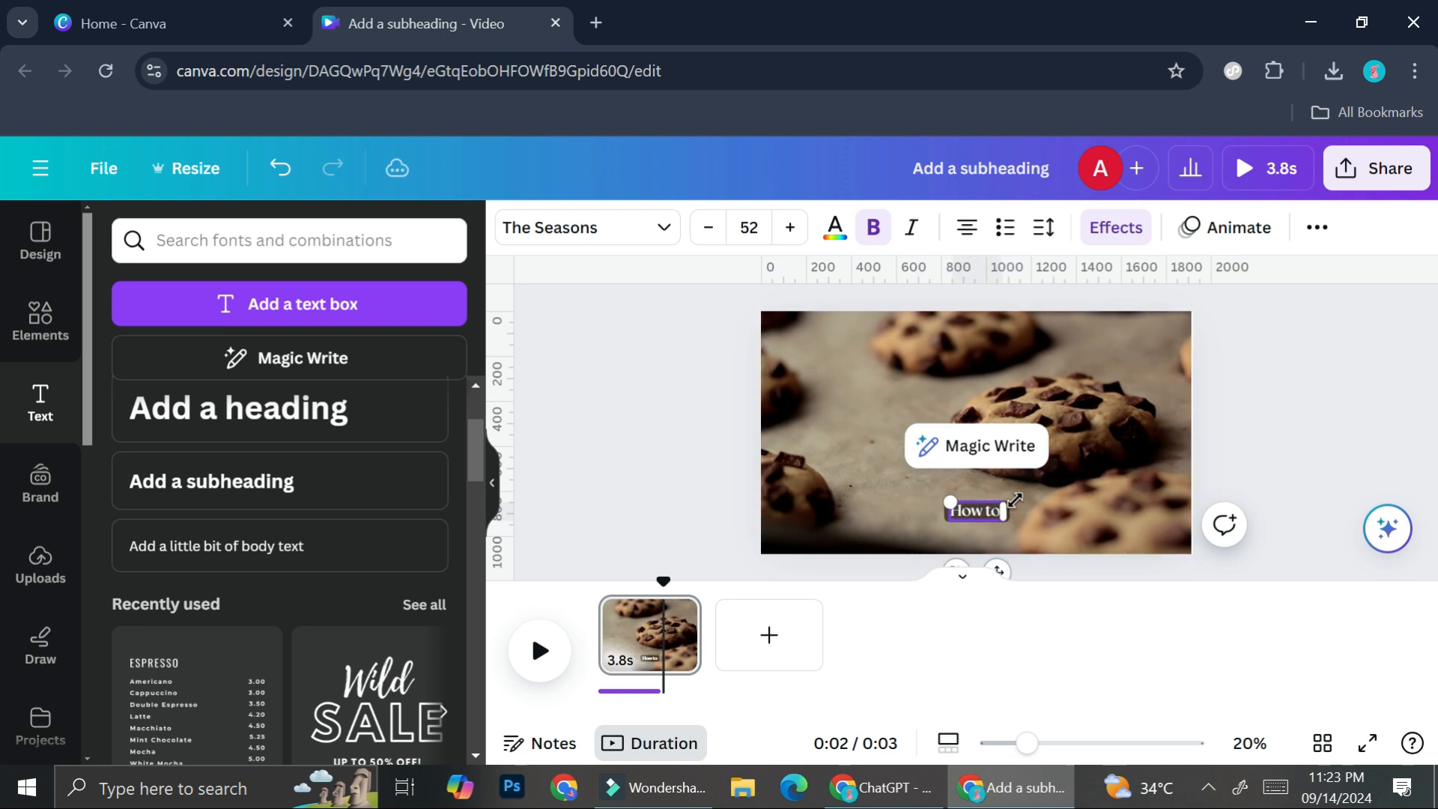
pyautogui.write(' bake chocola')
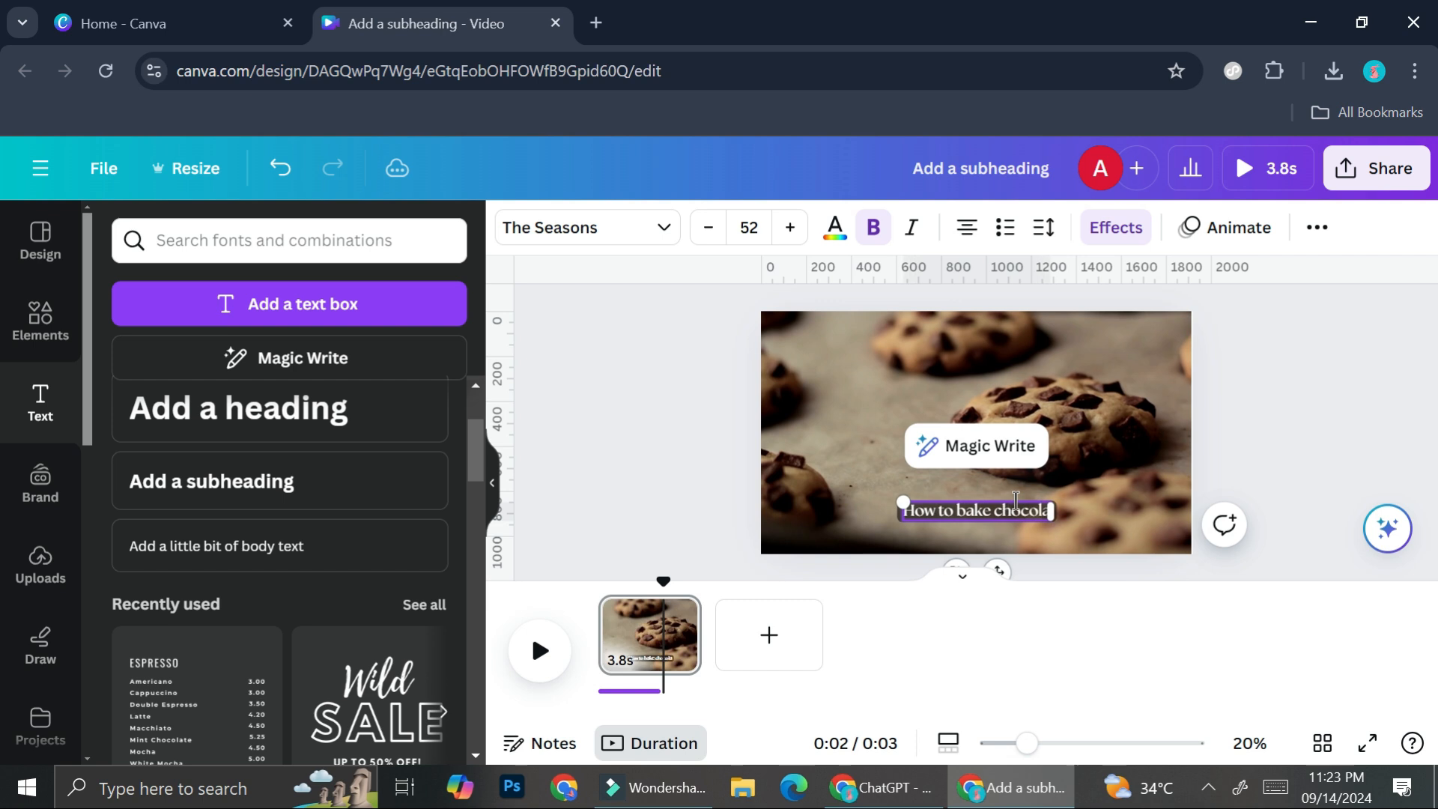
pyautogui.write('te chip')
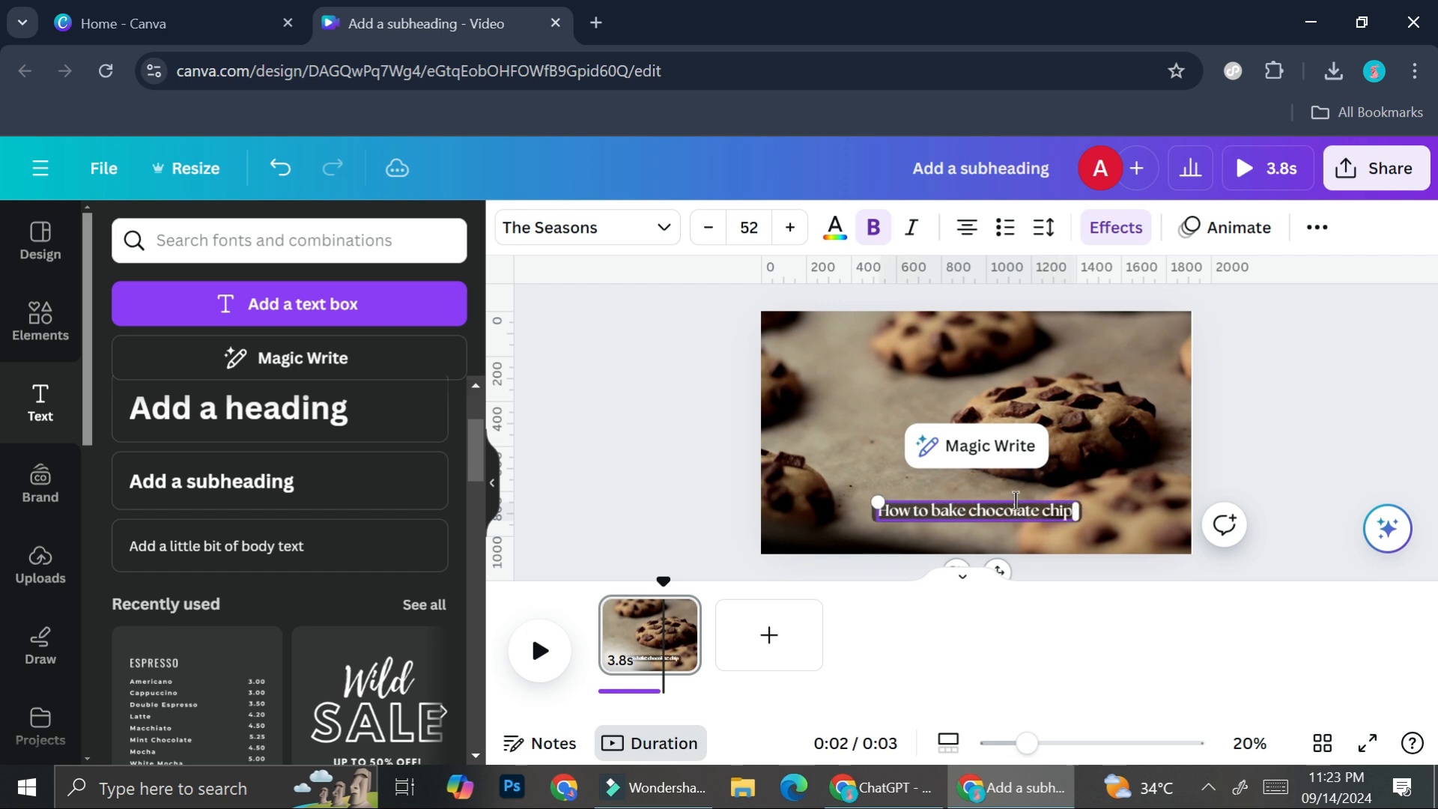
pyautogui.write(' cookies')
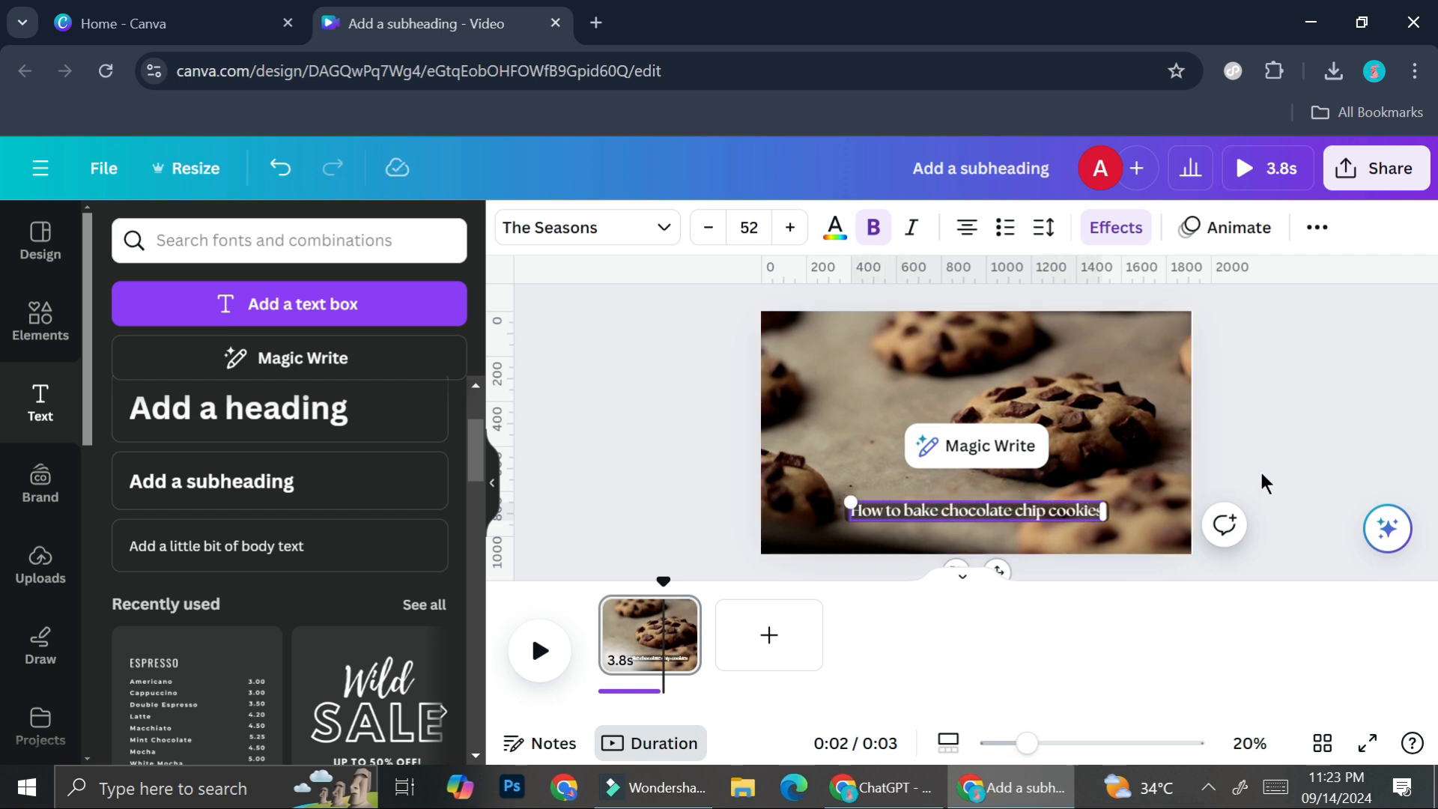
pyautogui.click(1261, 474)
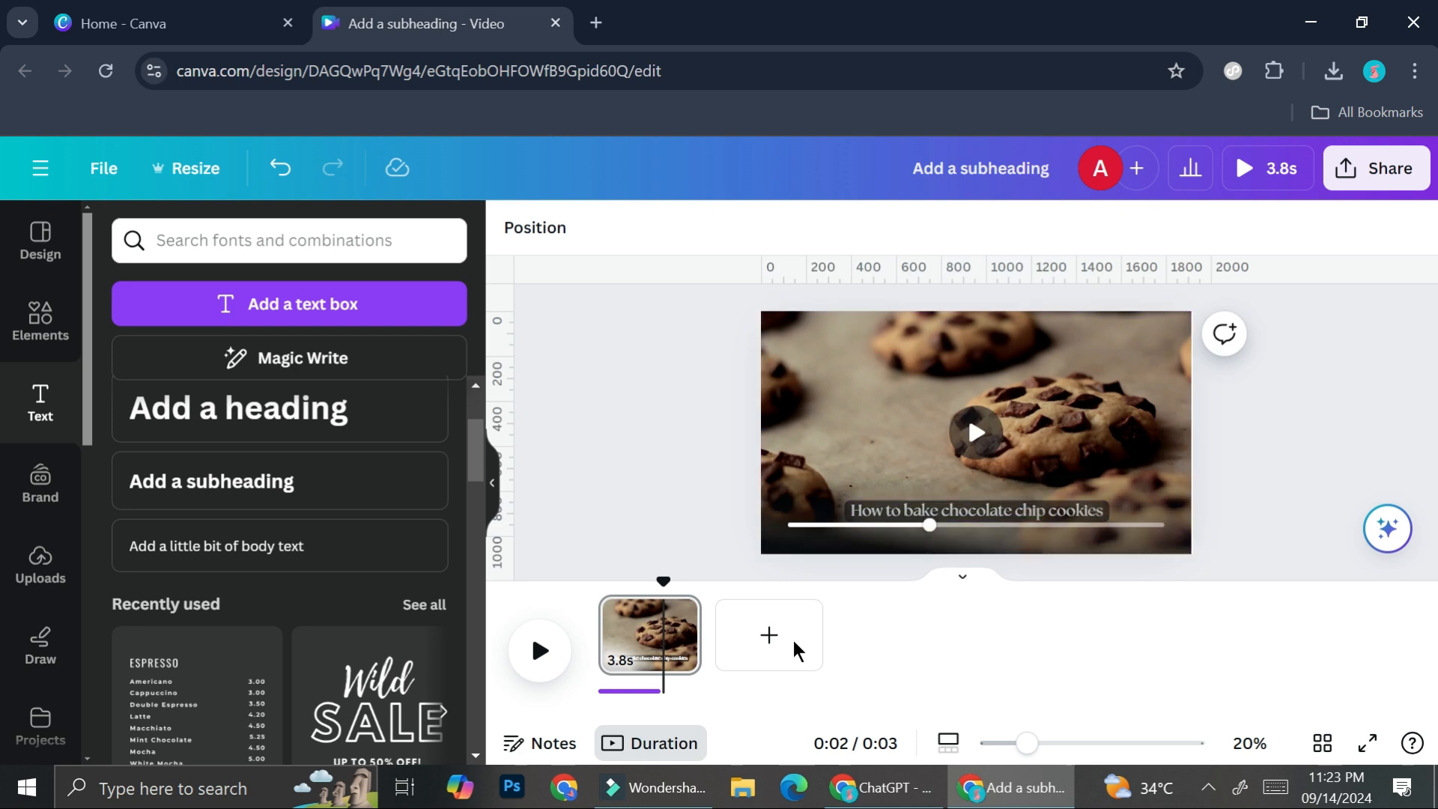
# Shorten the first cookie clip on the timeline to 2.8 seconds
pyautogui.click(690, 642)
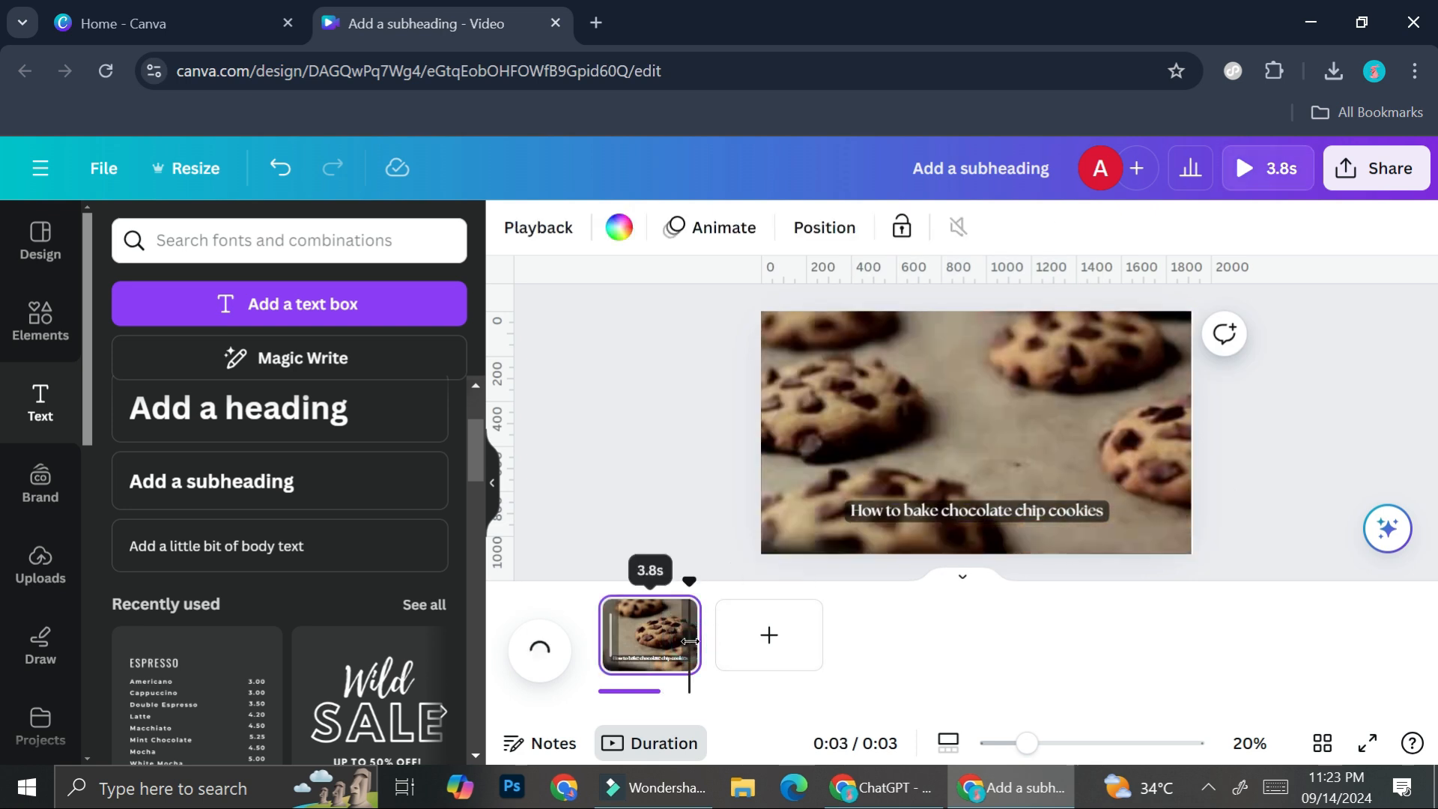
pyautogui.moveTo(698, 642); pyautogui.dragTo(673, 643)
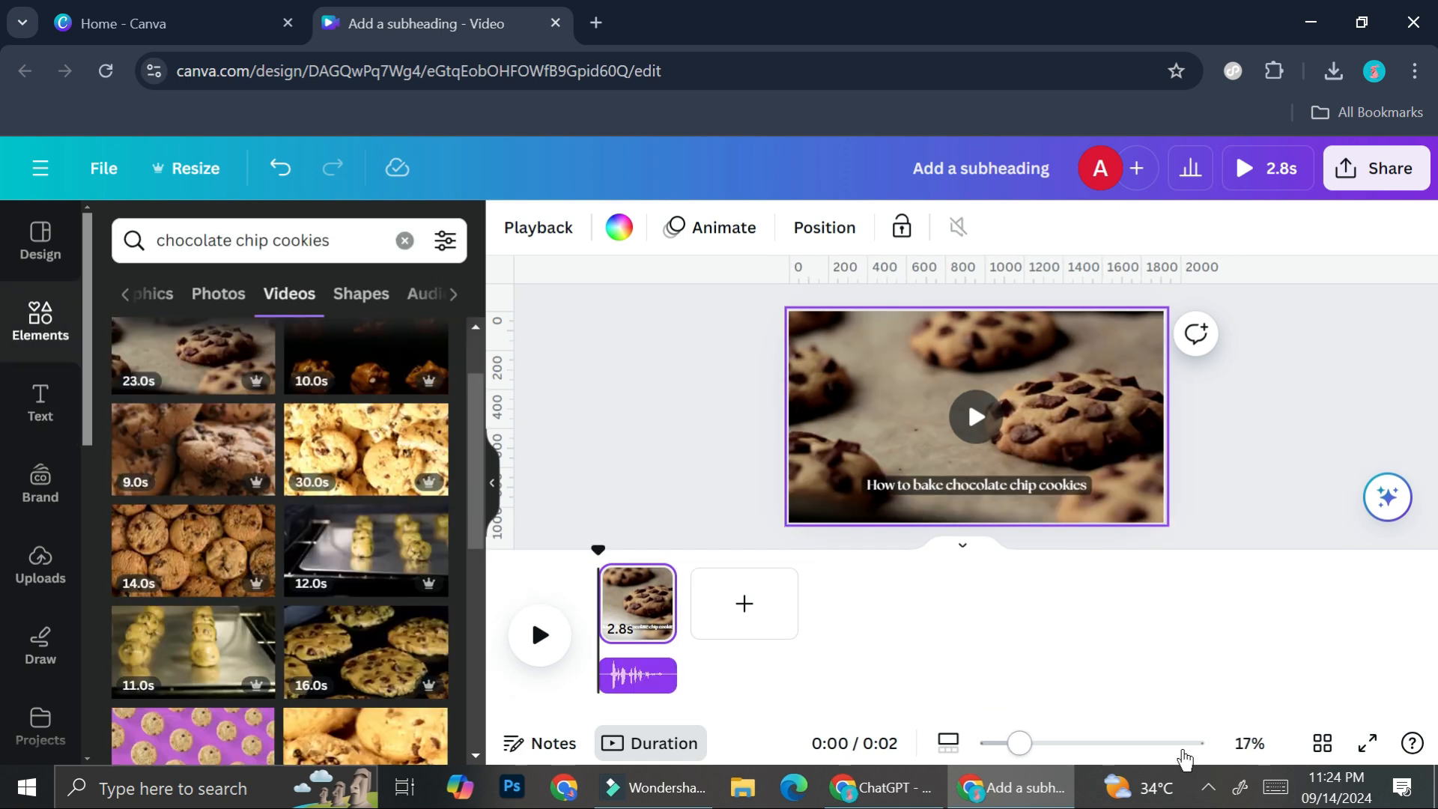
# Add the 9-second close-up cookie clip as the second page and trim it to 5.7 seconds
pyautogui.scroll(2, 323, 472)
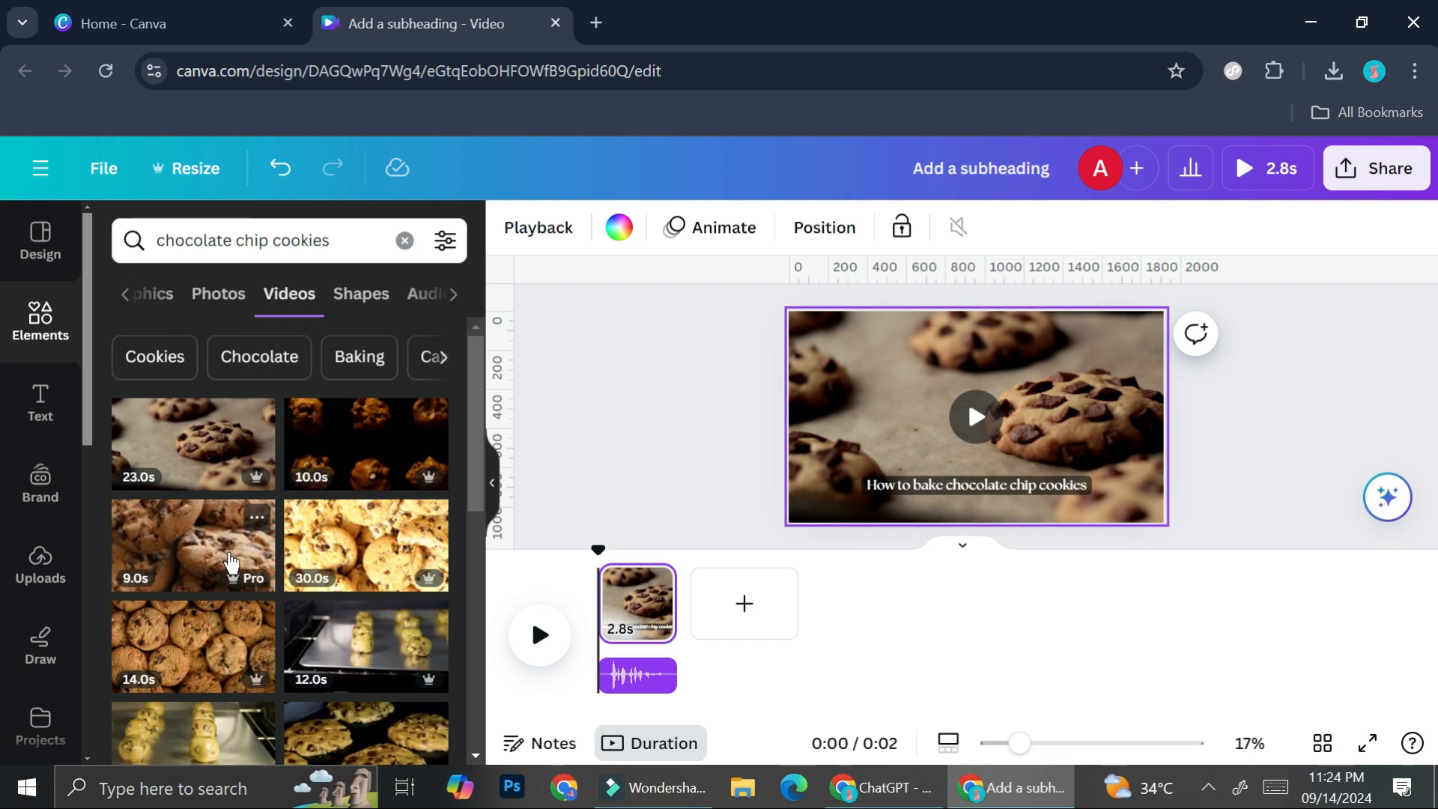
pyautogui.moveTo(218, 552); pyautogui.dragTo(759, 592)
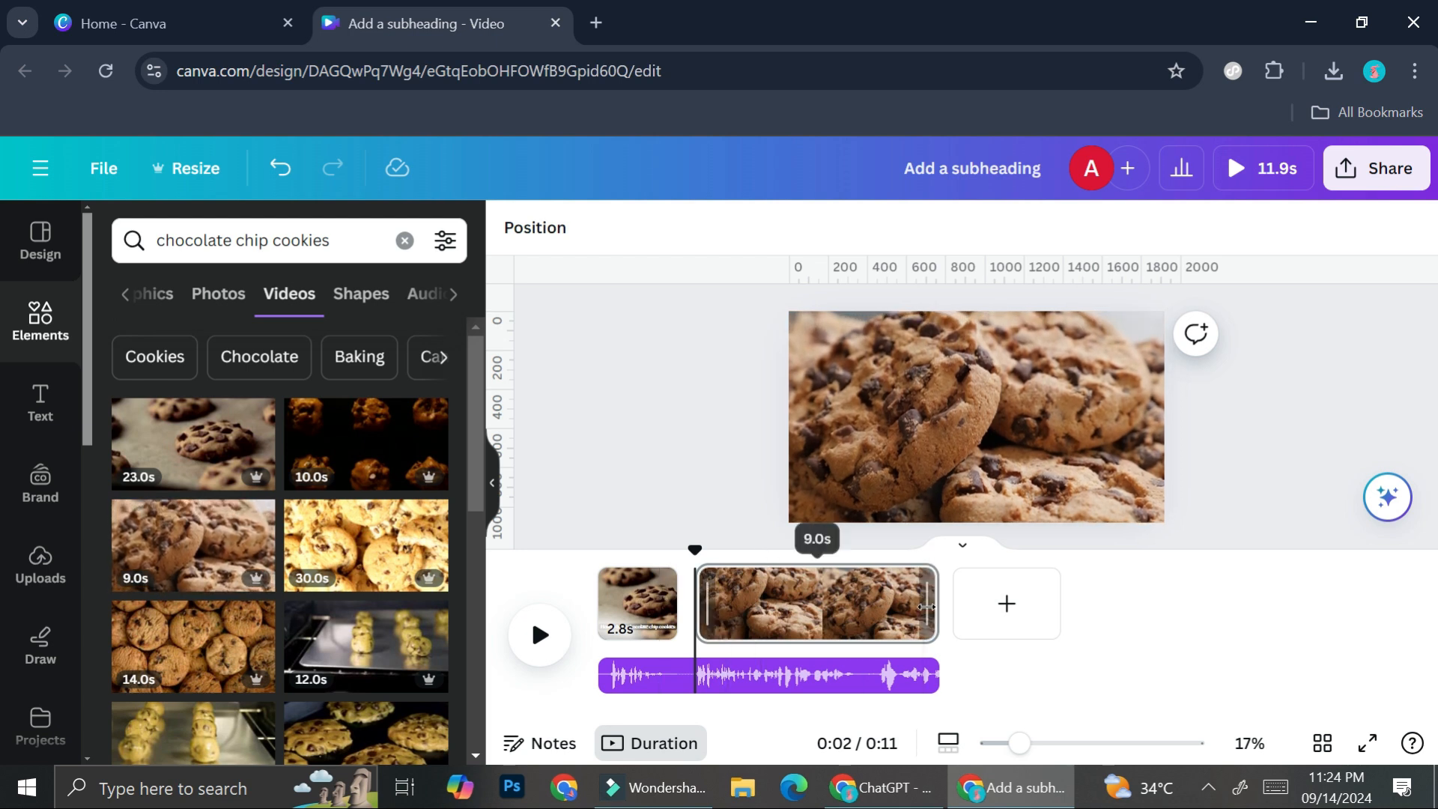
pyautogui.moveTo(937, 609); pyautogui.dragTo(847, 618)
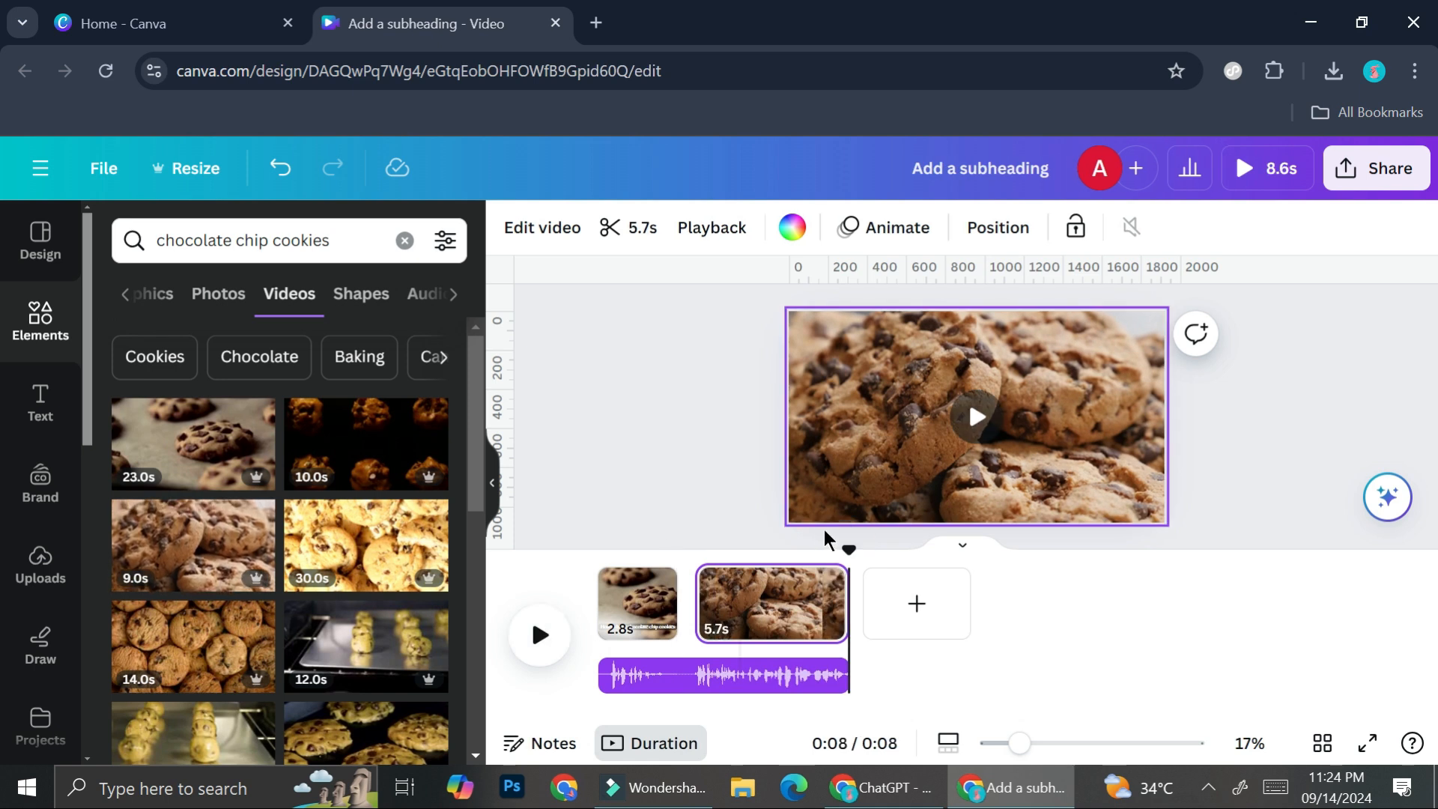
pyautogui.click(758, 553)
pyautogui.click(695, 553)
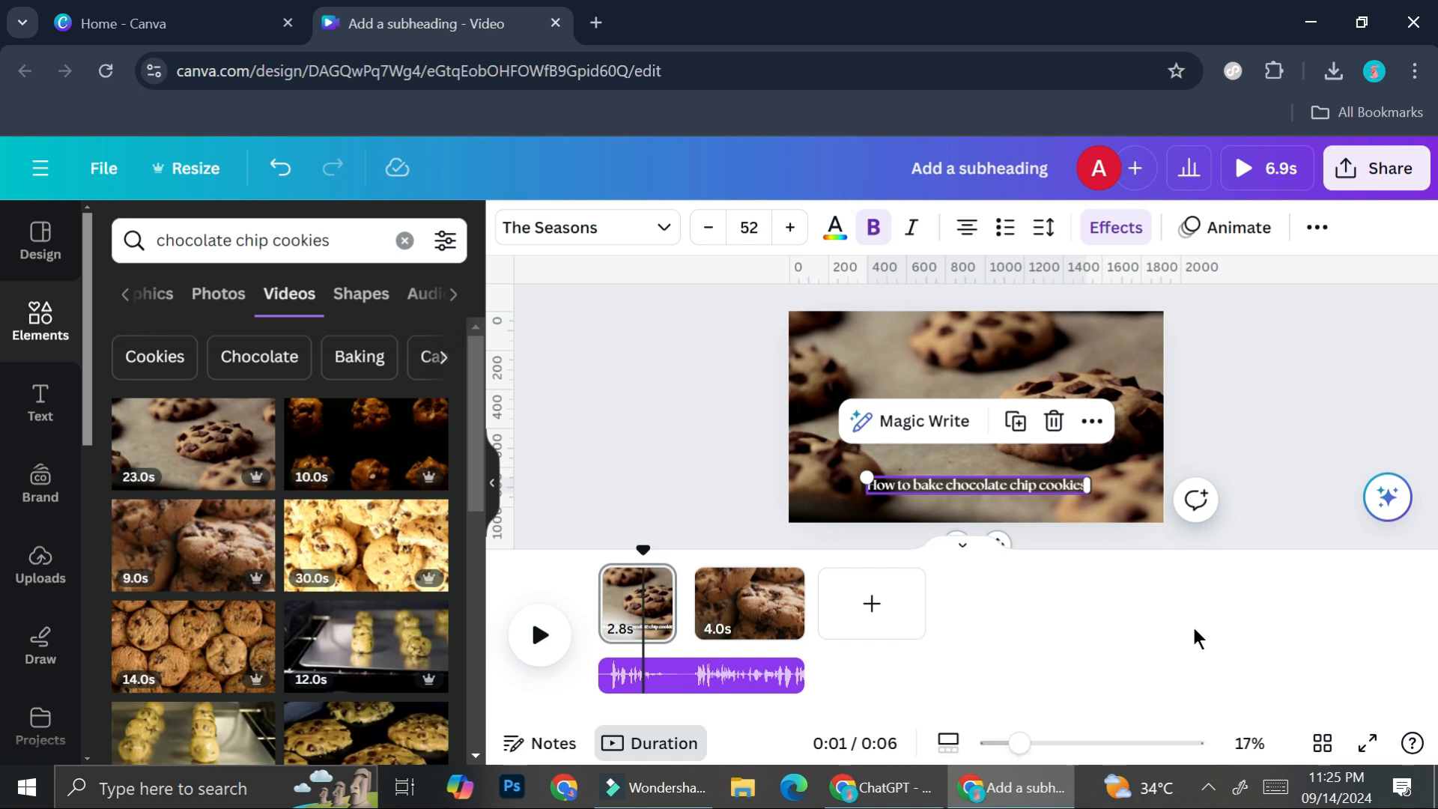
# Paste a copy of the subtitle text box onto the second clip's page
pyautogui.click(771, 606)
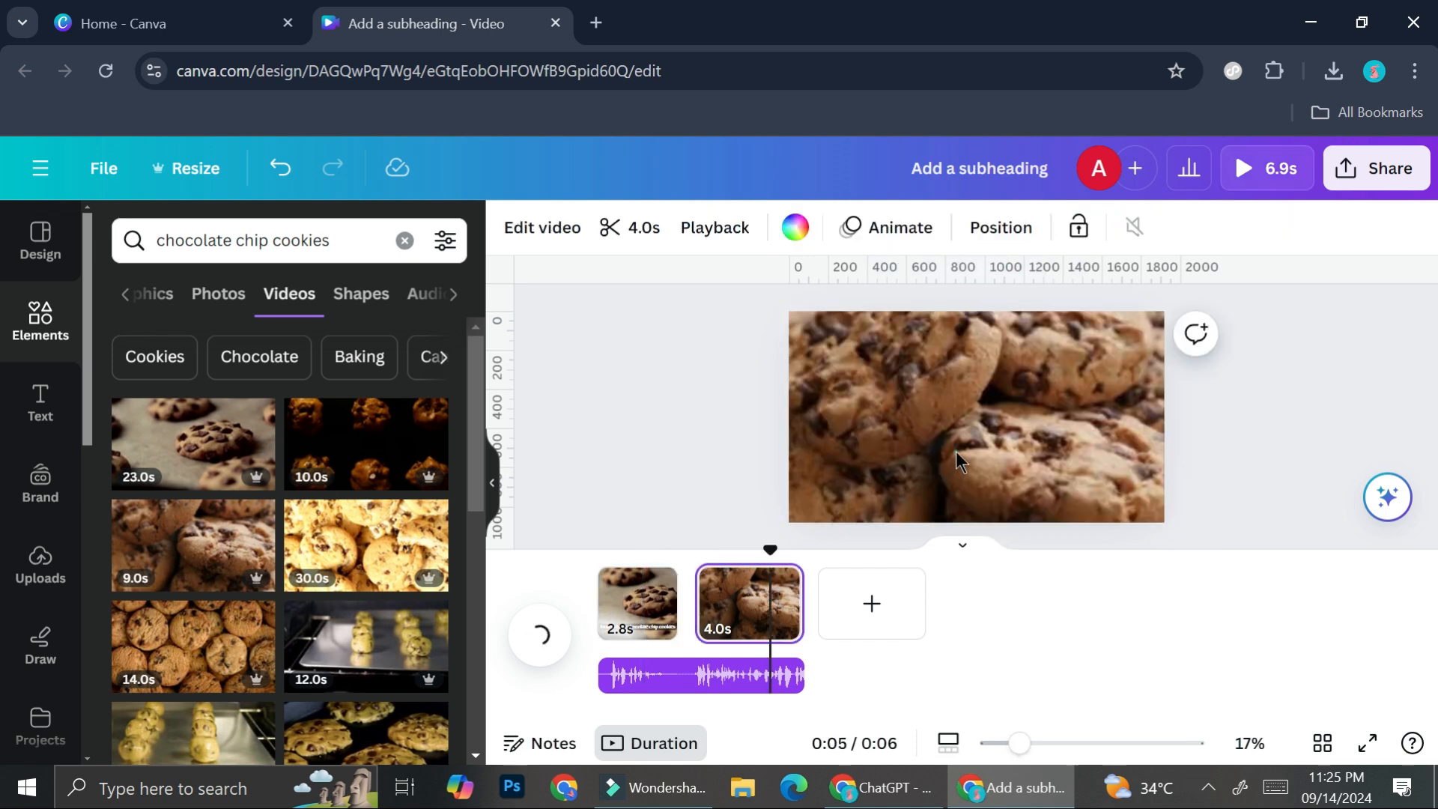
pyautogui.hotkey('ctrl', 'v')
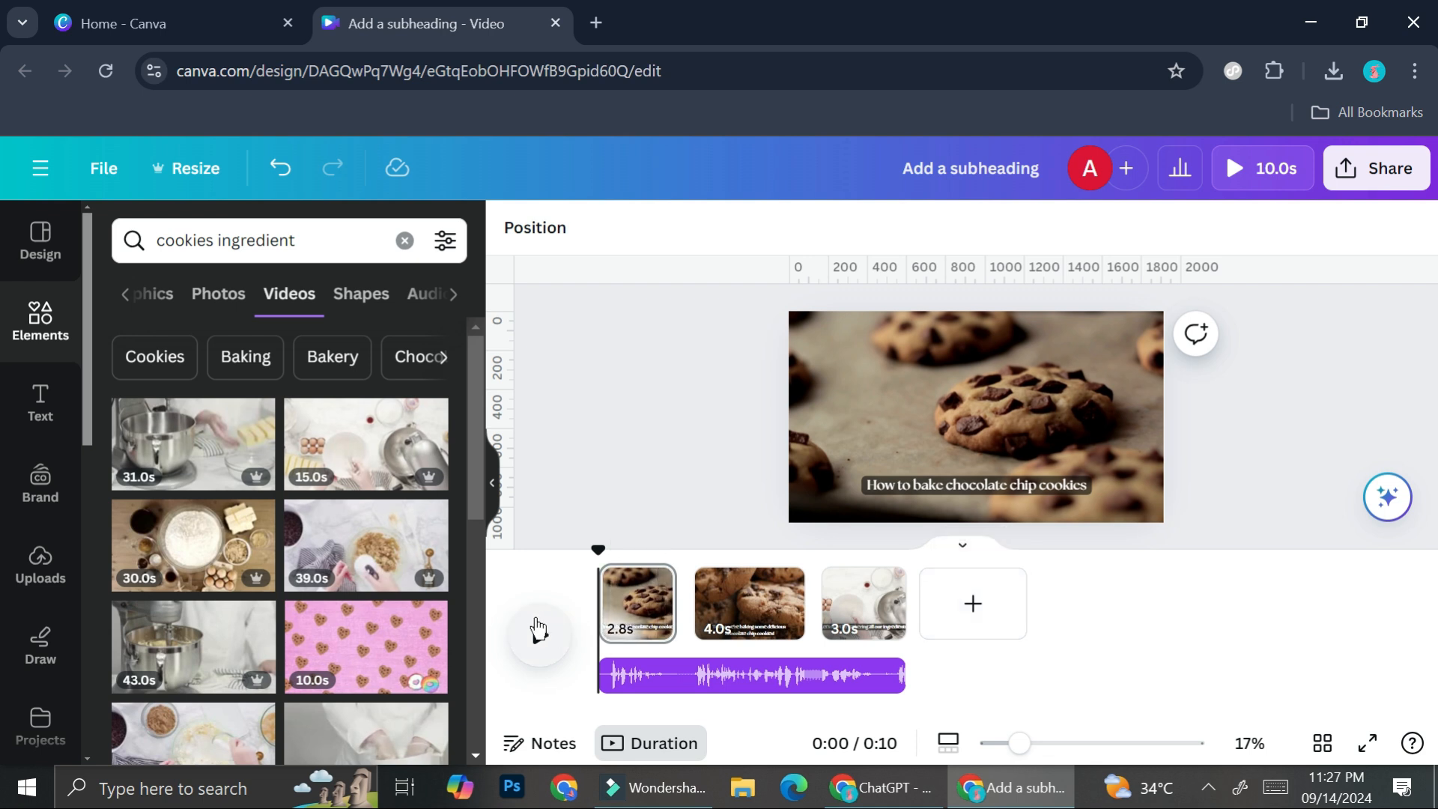
# Add the 39-second mixing-bowl clip as the fourth page and split it after 2.8 seconds
pyautogui.click(538, 631)
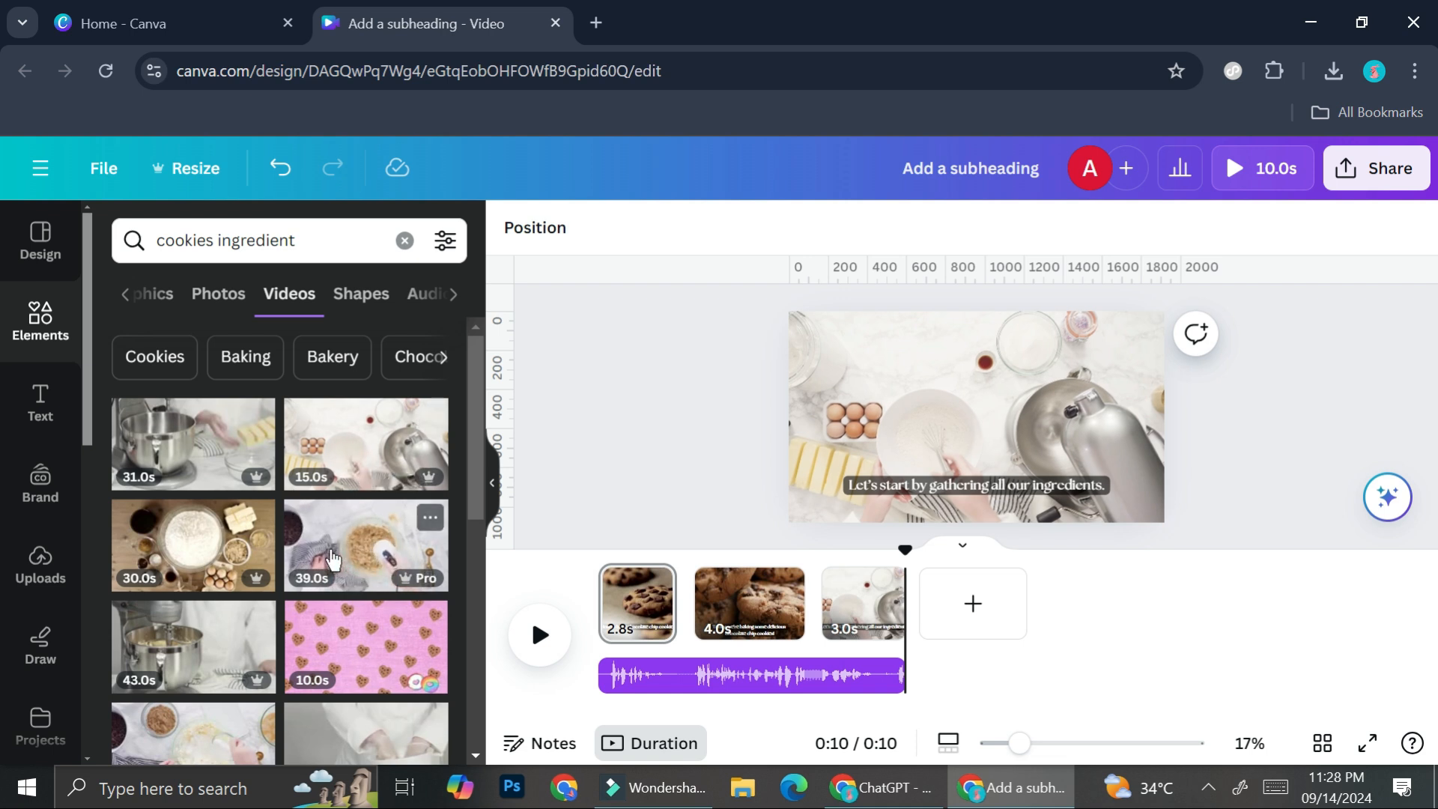
pyautogui.moveTo(346, 573); pyautogui.dragTo(1000, 594)
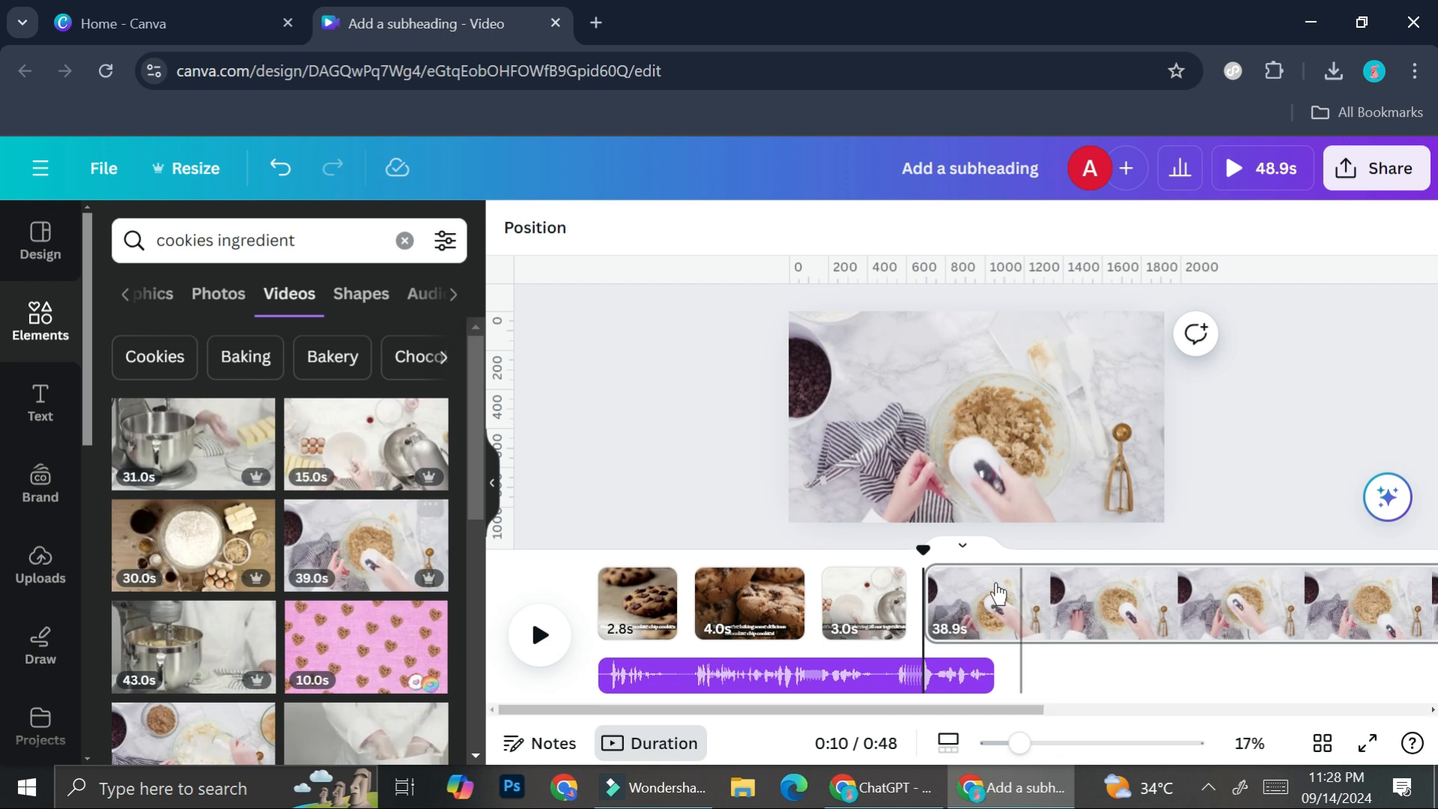
pyautogui.moveTo(888, 707); pyautogui.dragTo(943, 711)
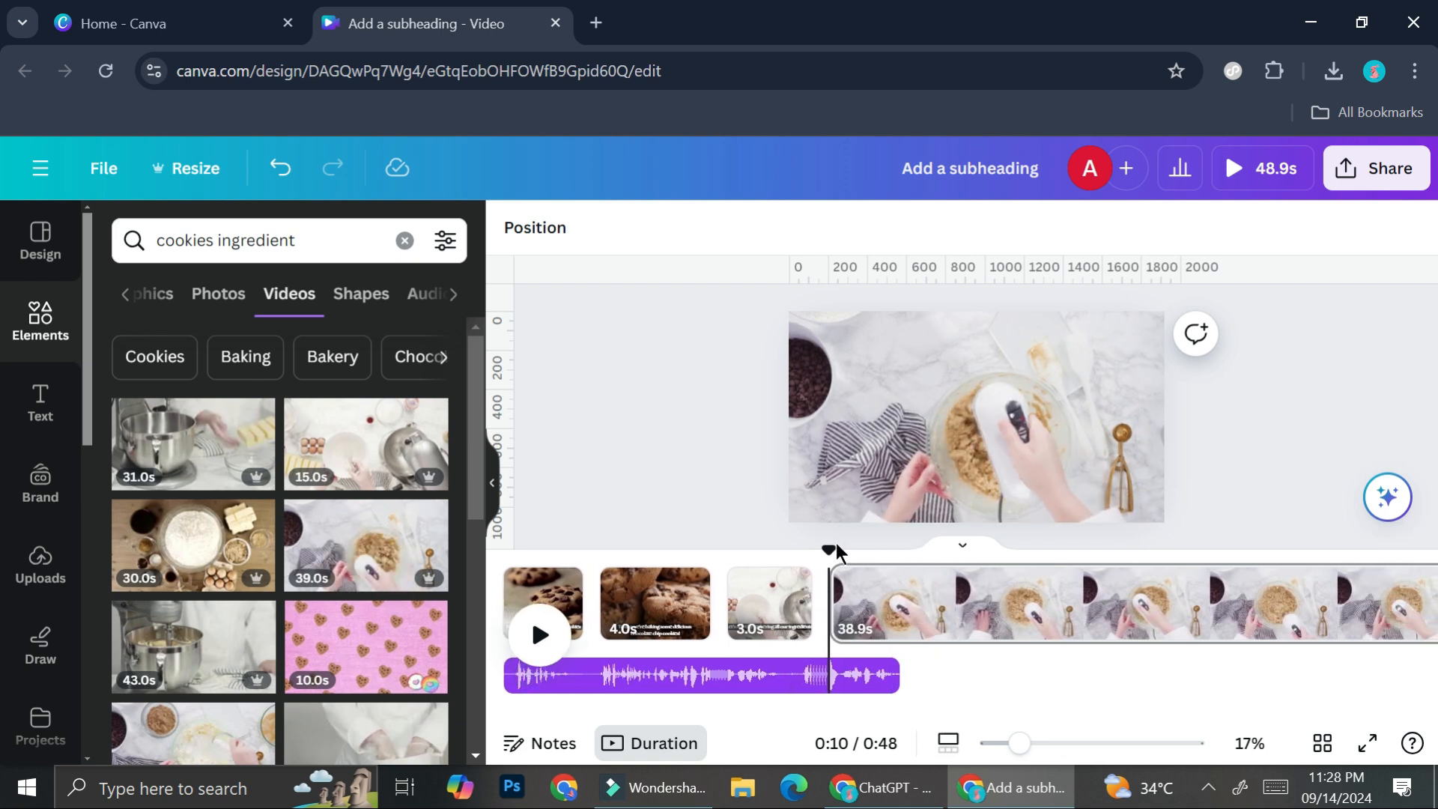
pyautogui.moveTo(839, 553); pyautogui.dragTo(902, 581)
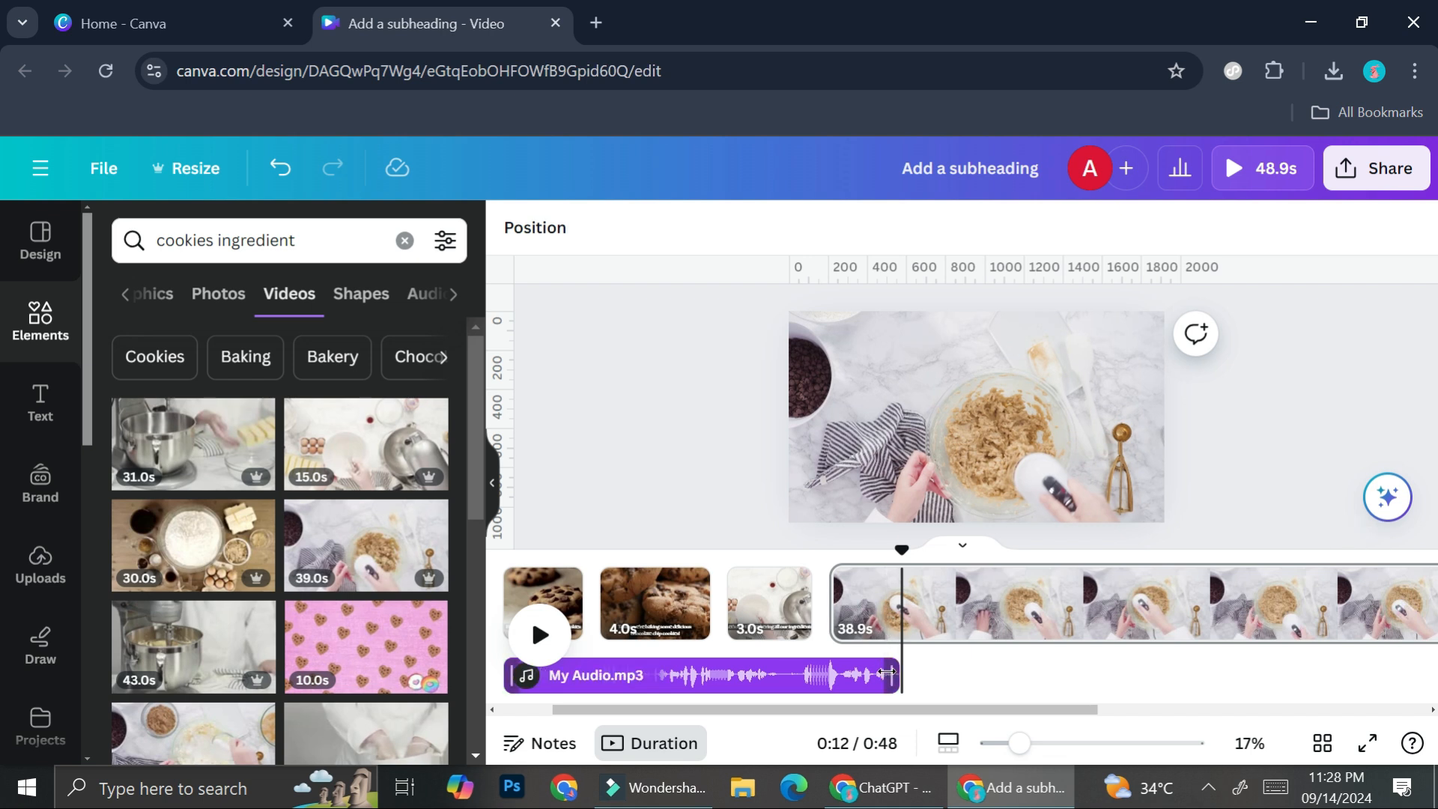
pyautogui.click(927, 628)
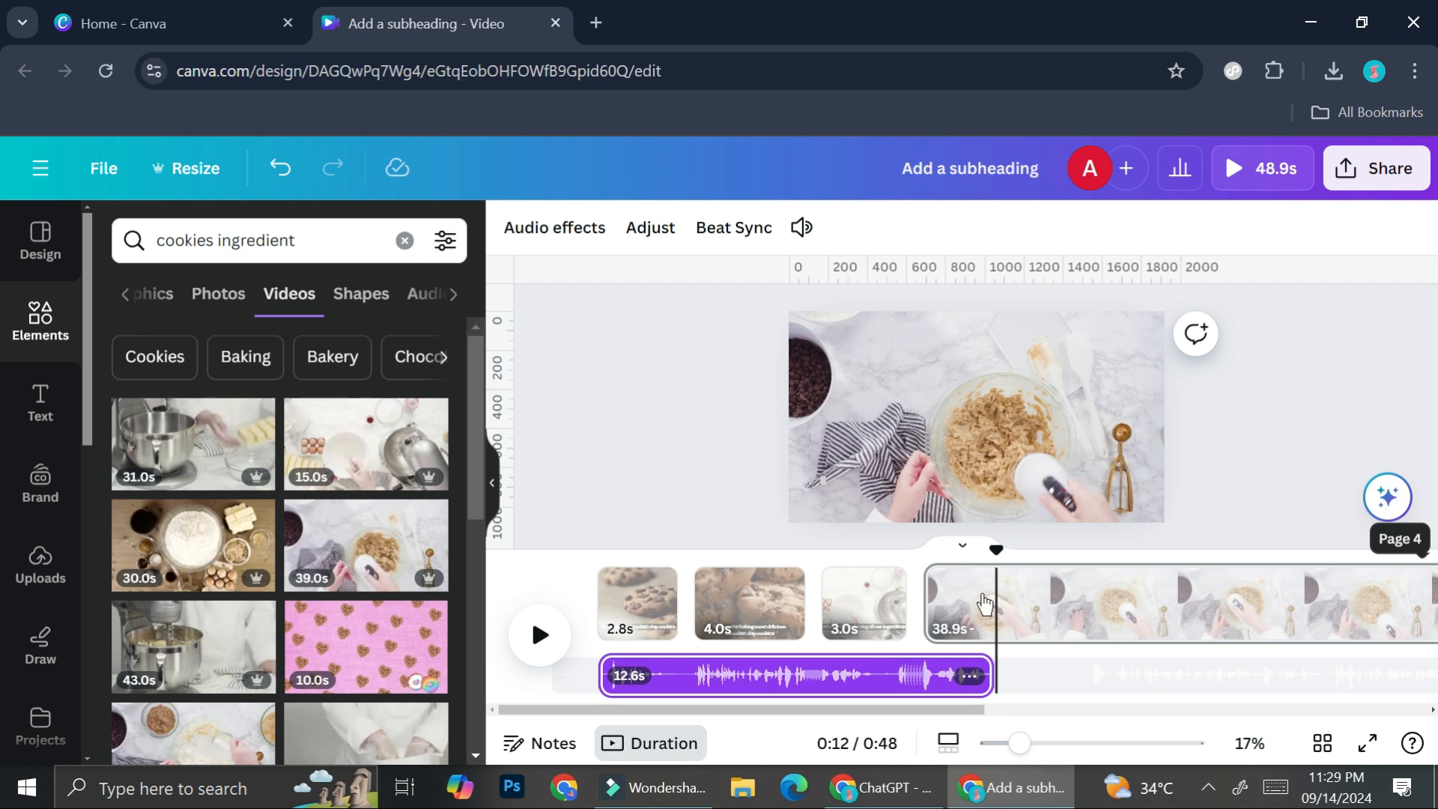
pyautogui.rightClick(991, 598)
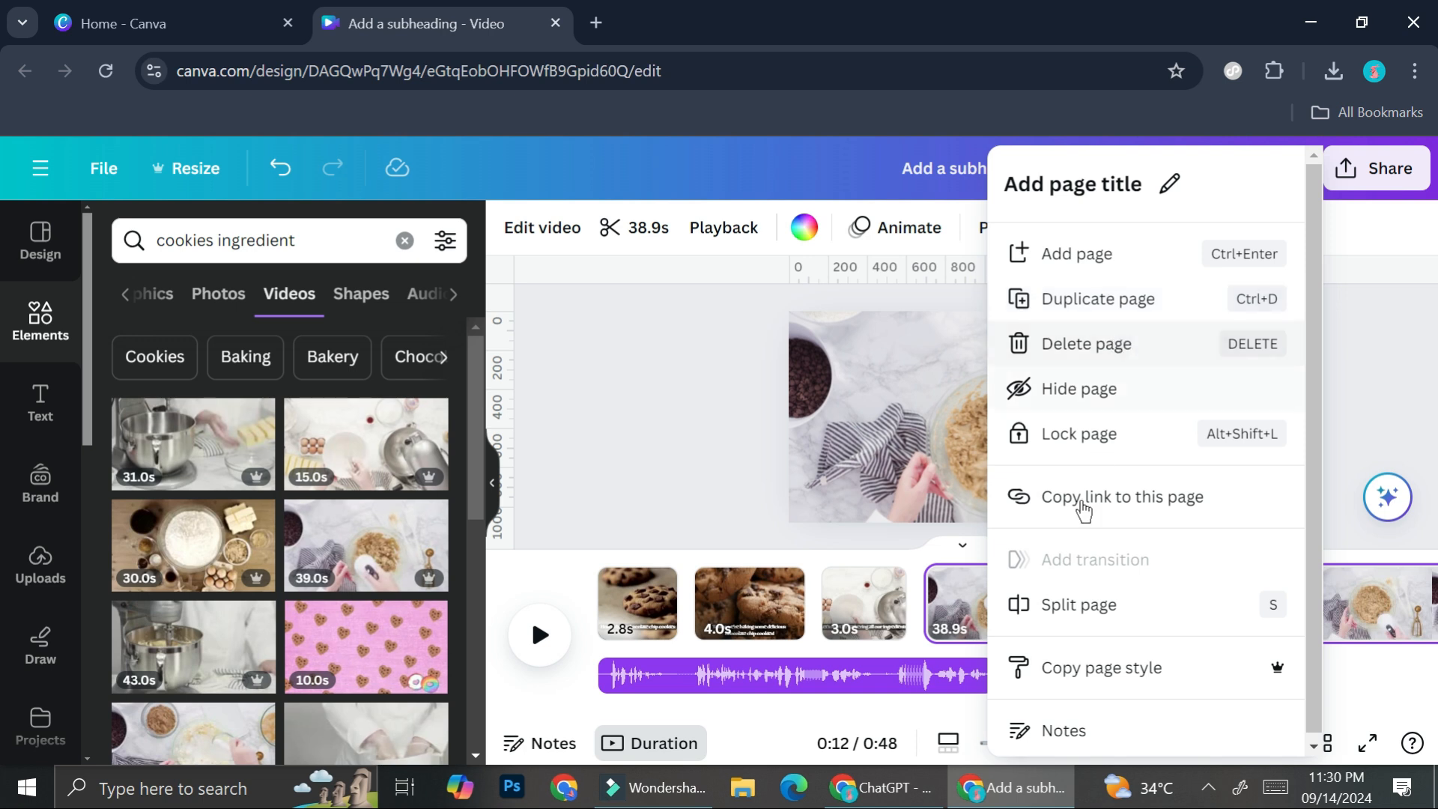
pyautogui.click(1111, 611)
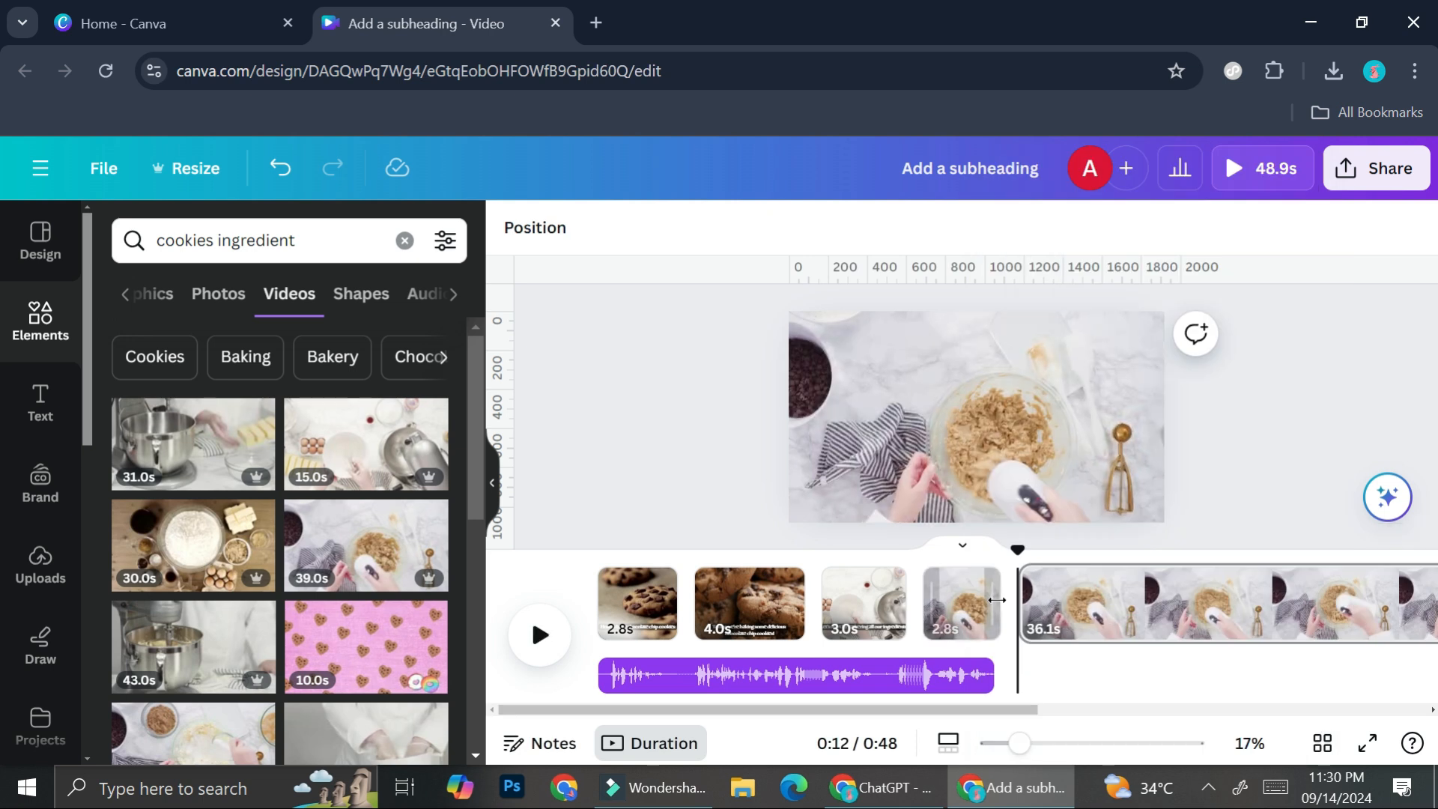
# Split the long remainder of the mixing-bowl clip again to separate a 3.1-second piece
pyautogui.moveTo(1017, 558); pyautogui.dragTo(1115, 592)
pyautogui.click(1097, 591)
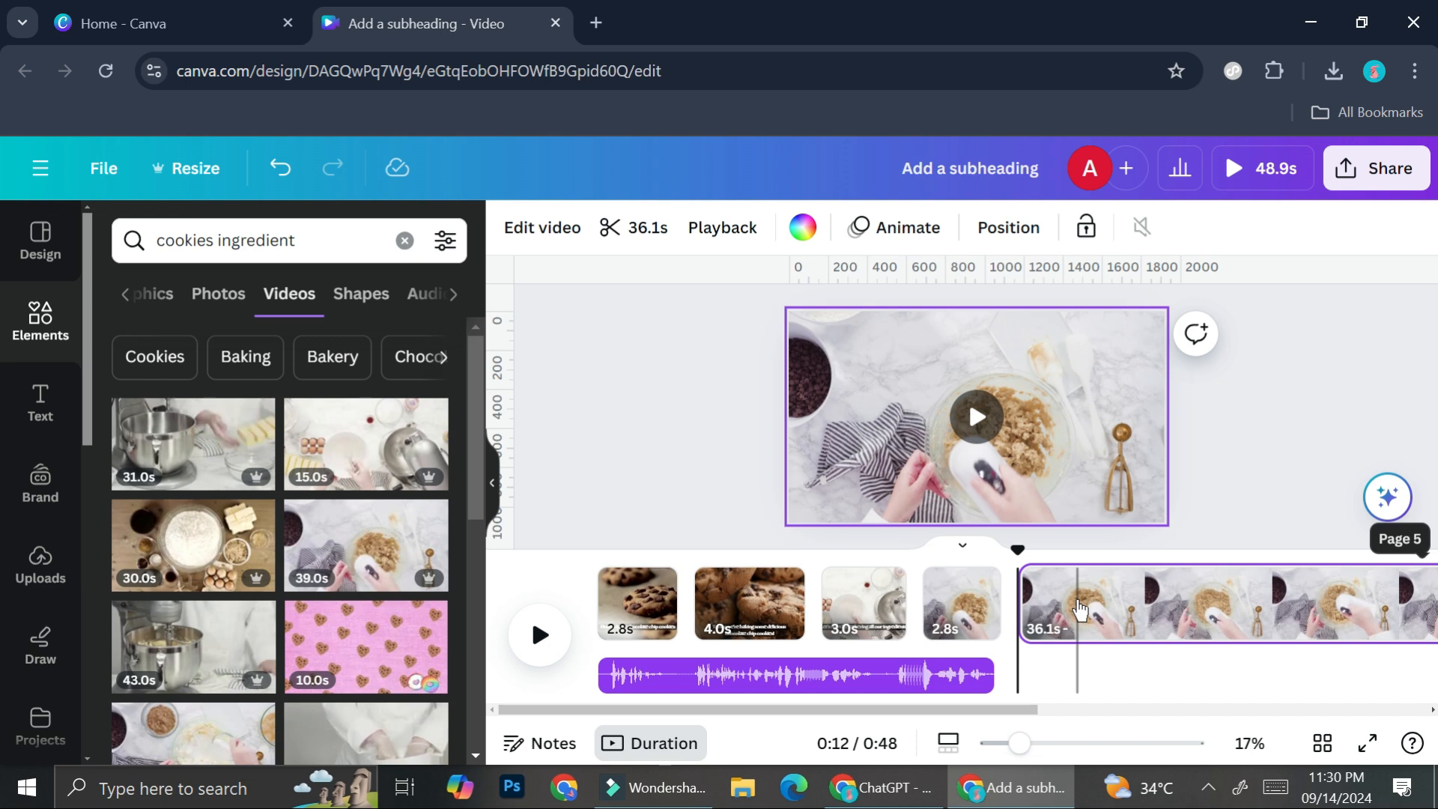
pyautogui.rightClick(1079, 608)
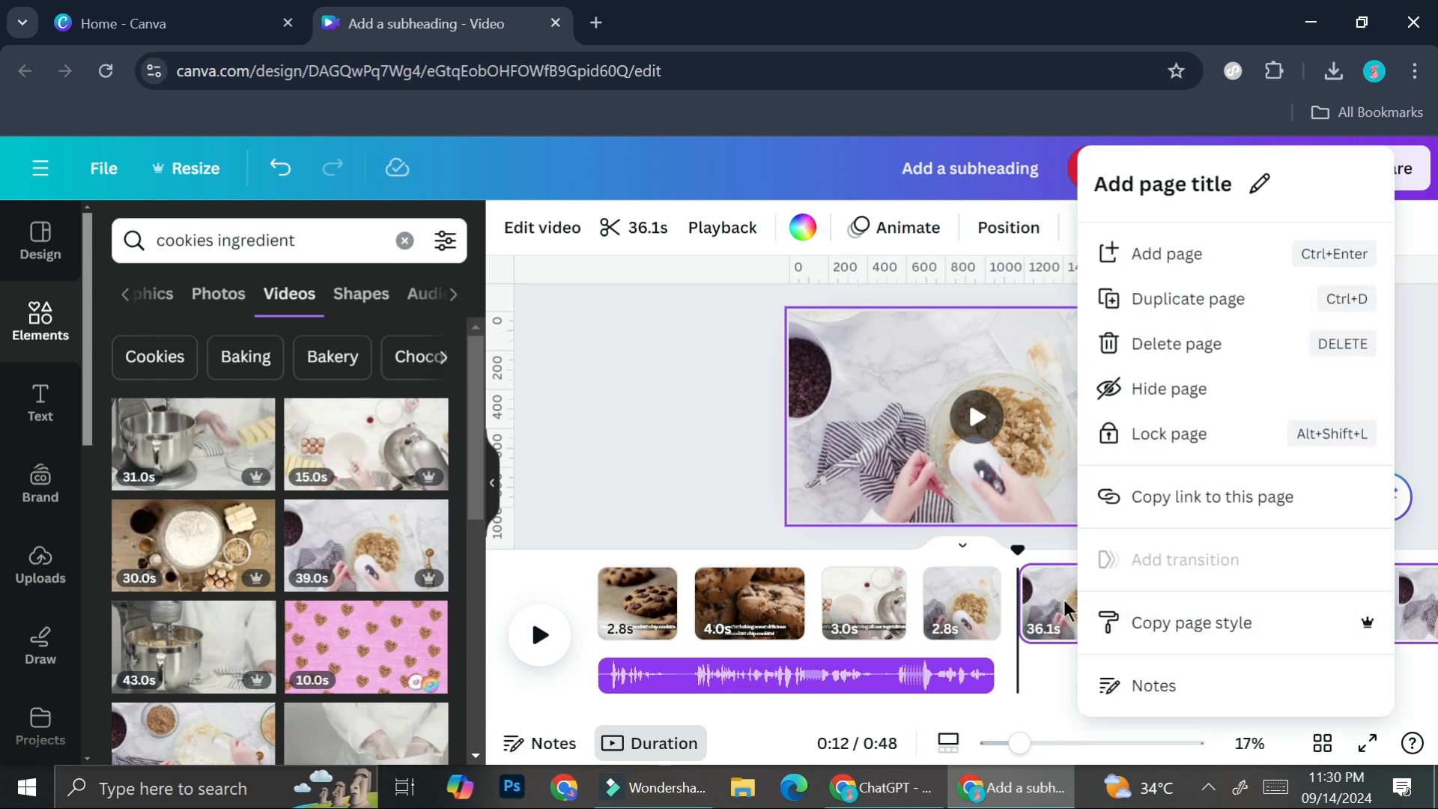
pyautogui.click(1032, 643)
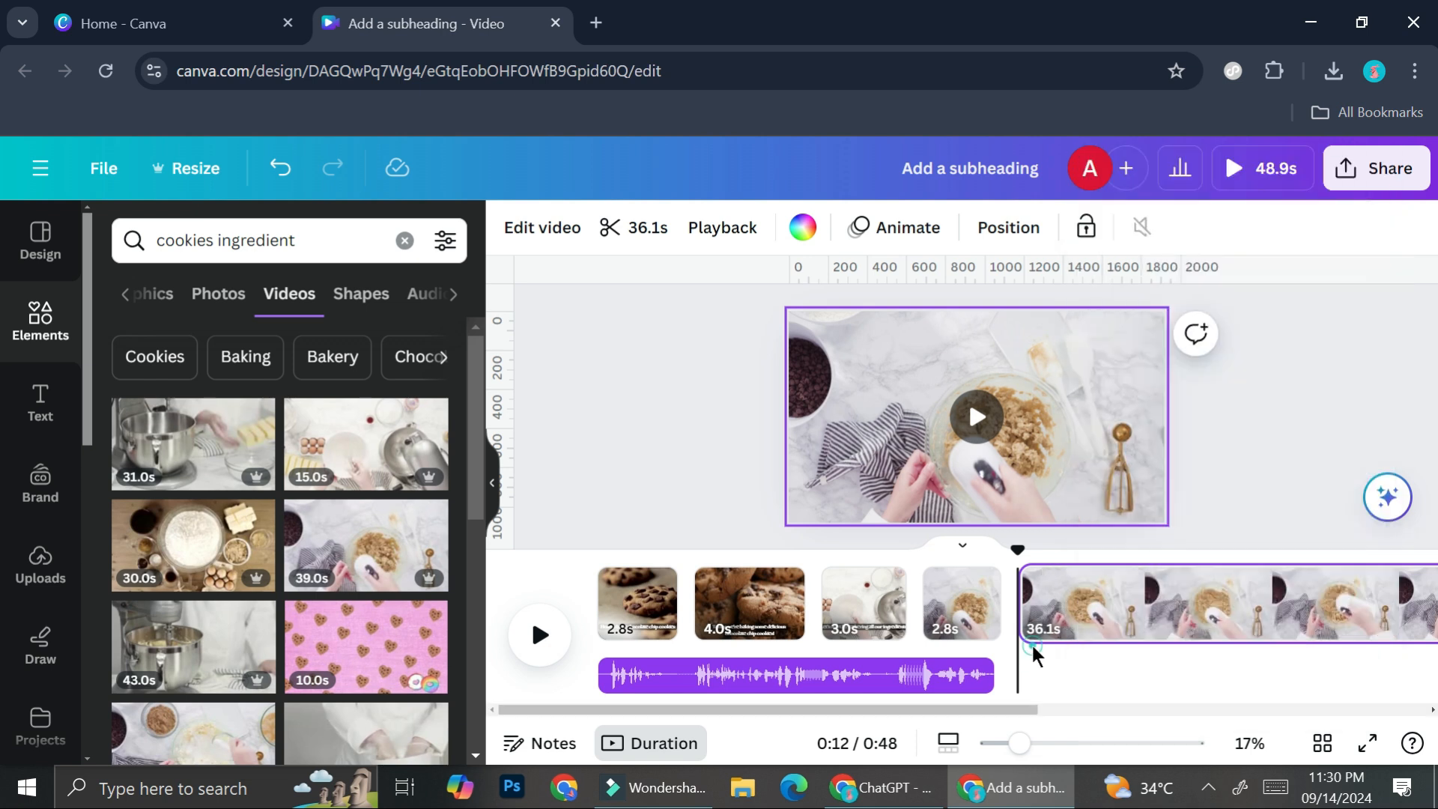
pyautogui.click(1101, 605)
pyautogui.rightClick(1106, 609)
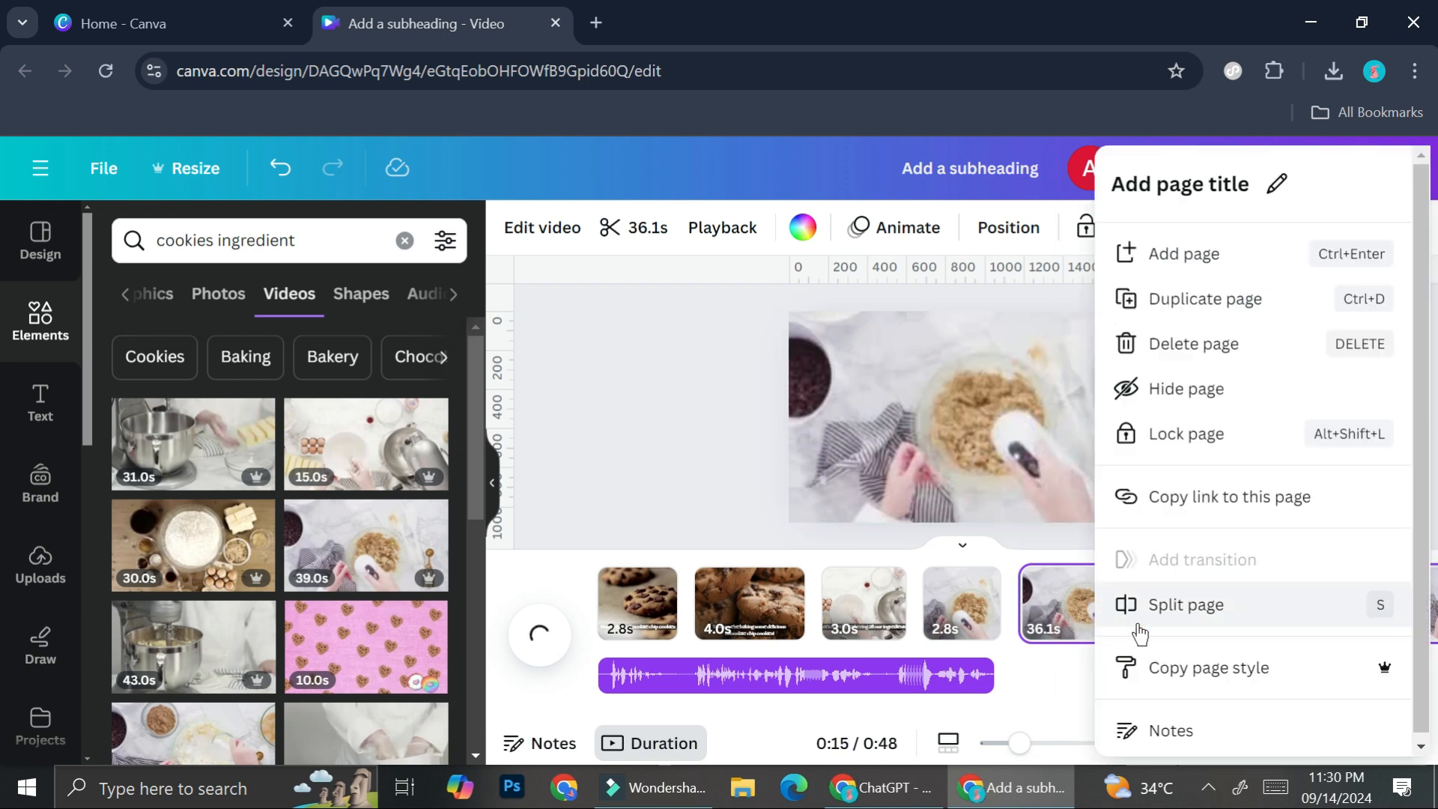
pyautogui.click(1184, 605)
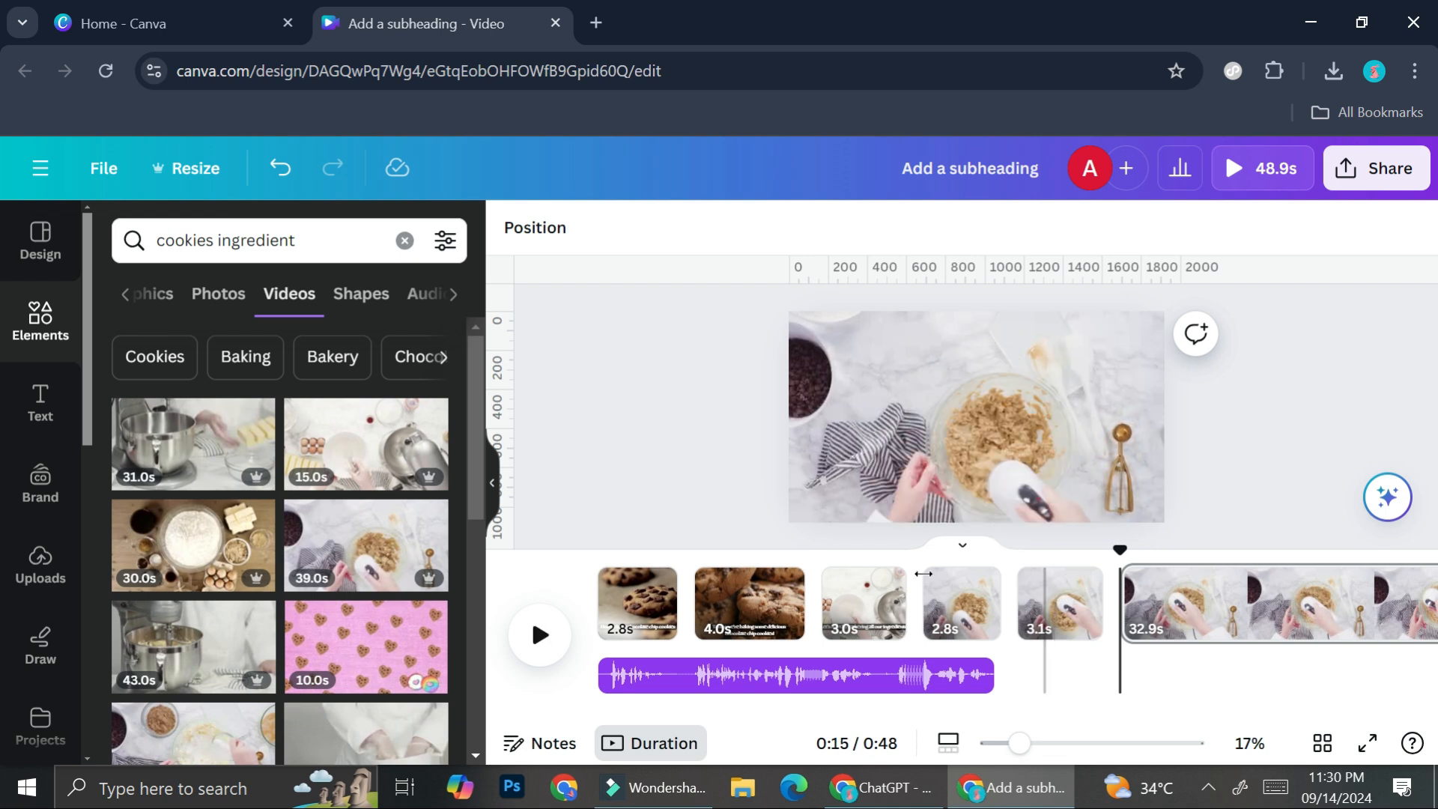
# Delete all three pieces of the split mixing-bowl clip from the timeline
pyautogui.click(842, 599)
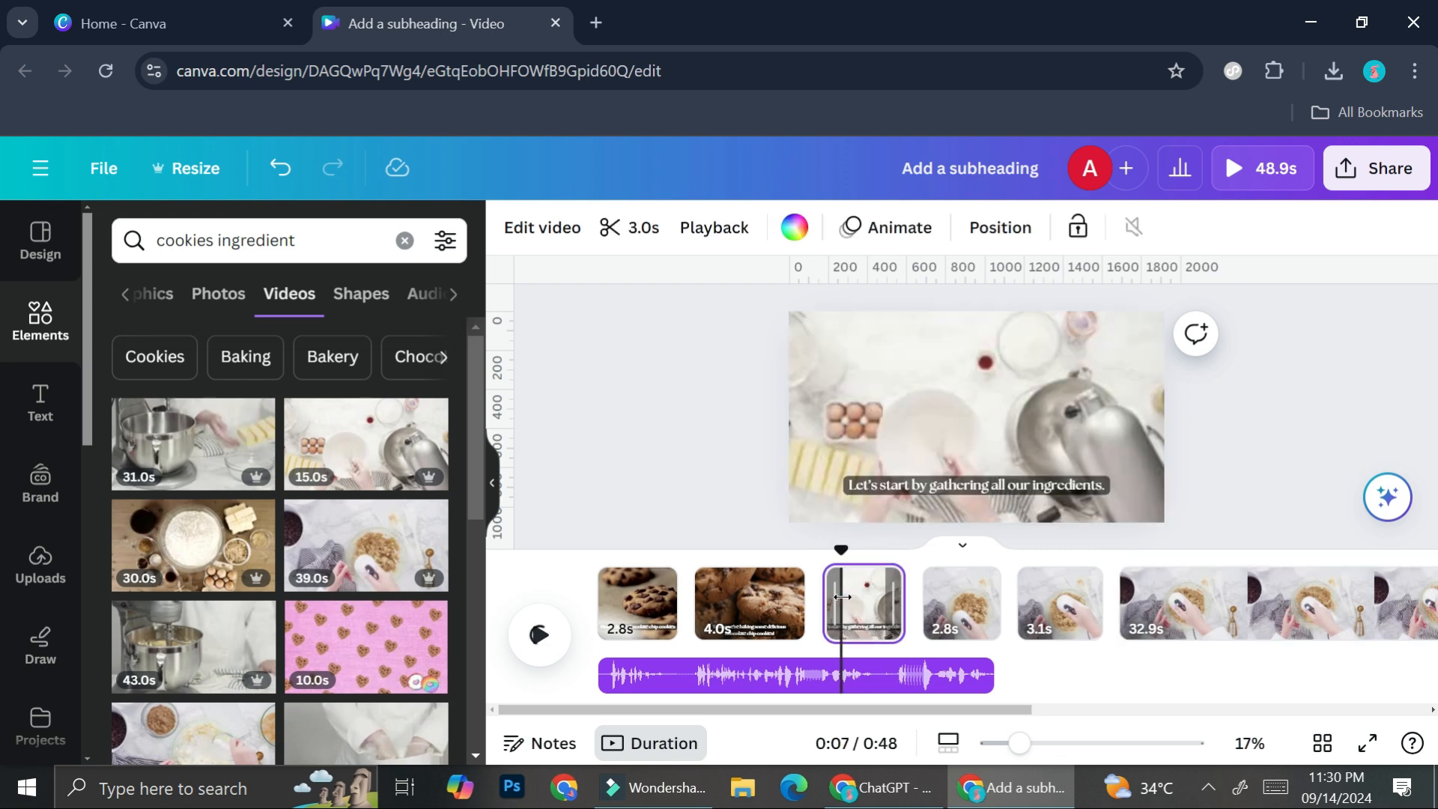
pyautogui.click(957, 635)
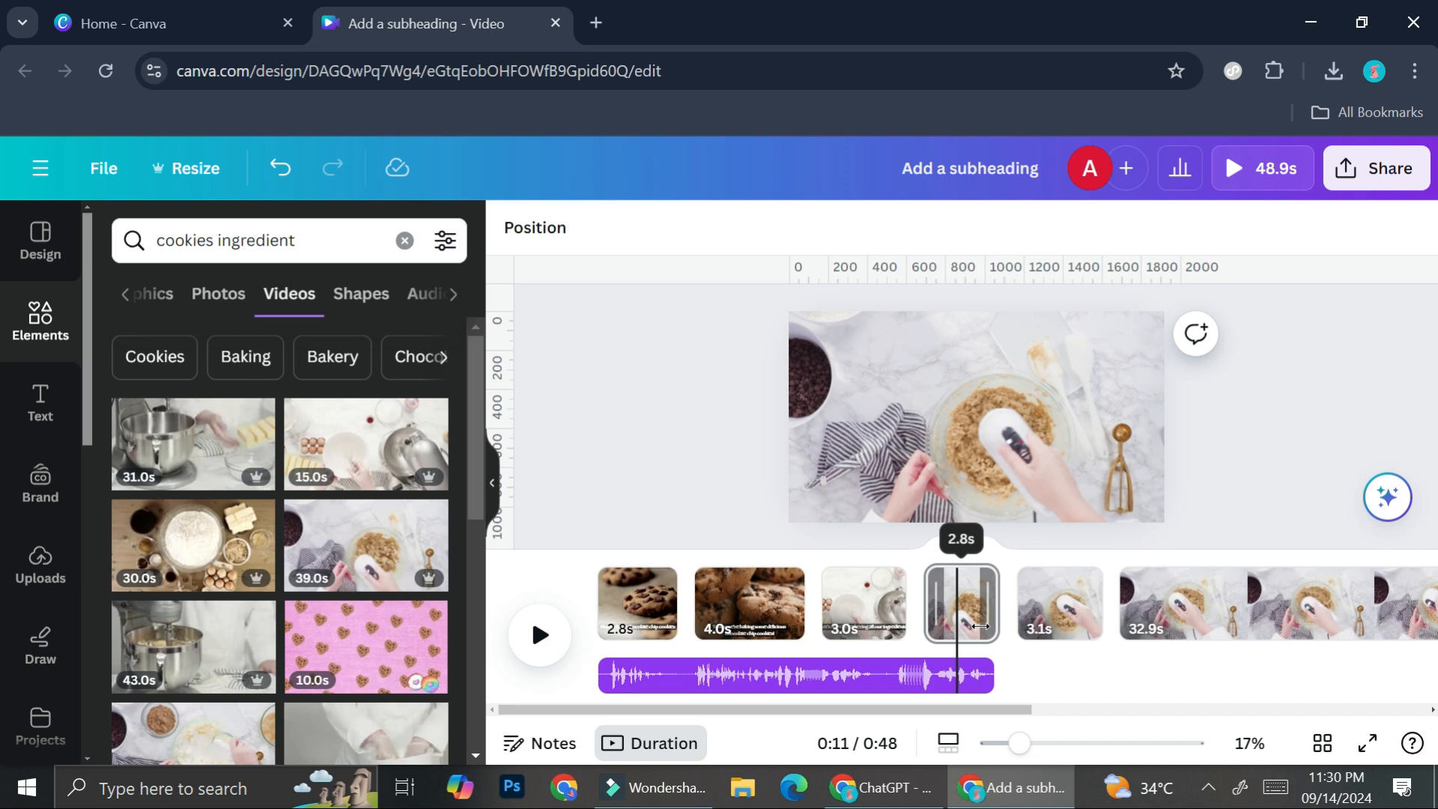
pyautogui.click(980, 606)
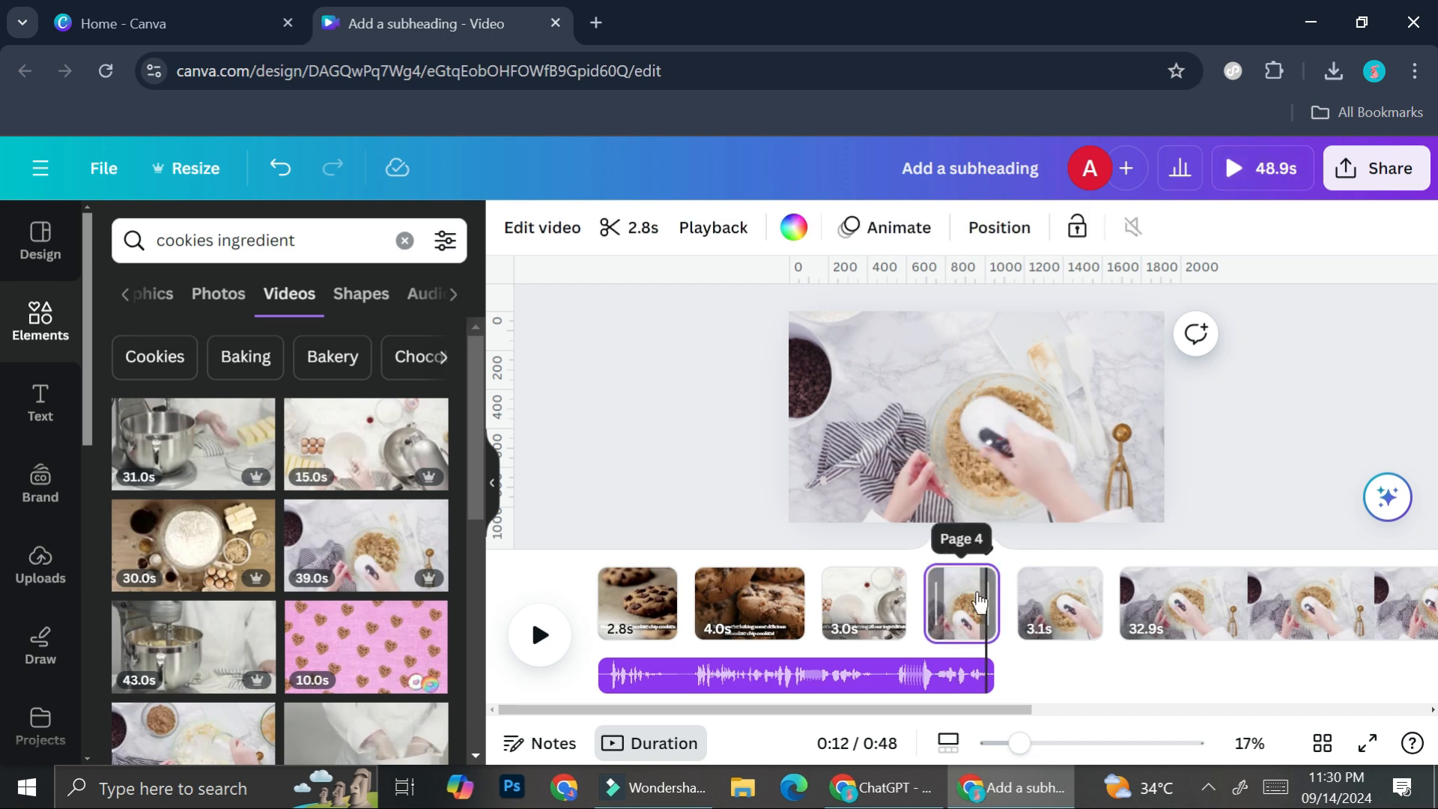
pyautogui.press('Delete')
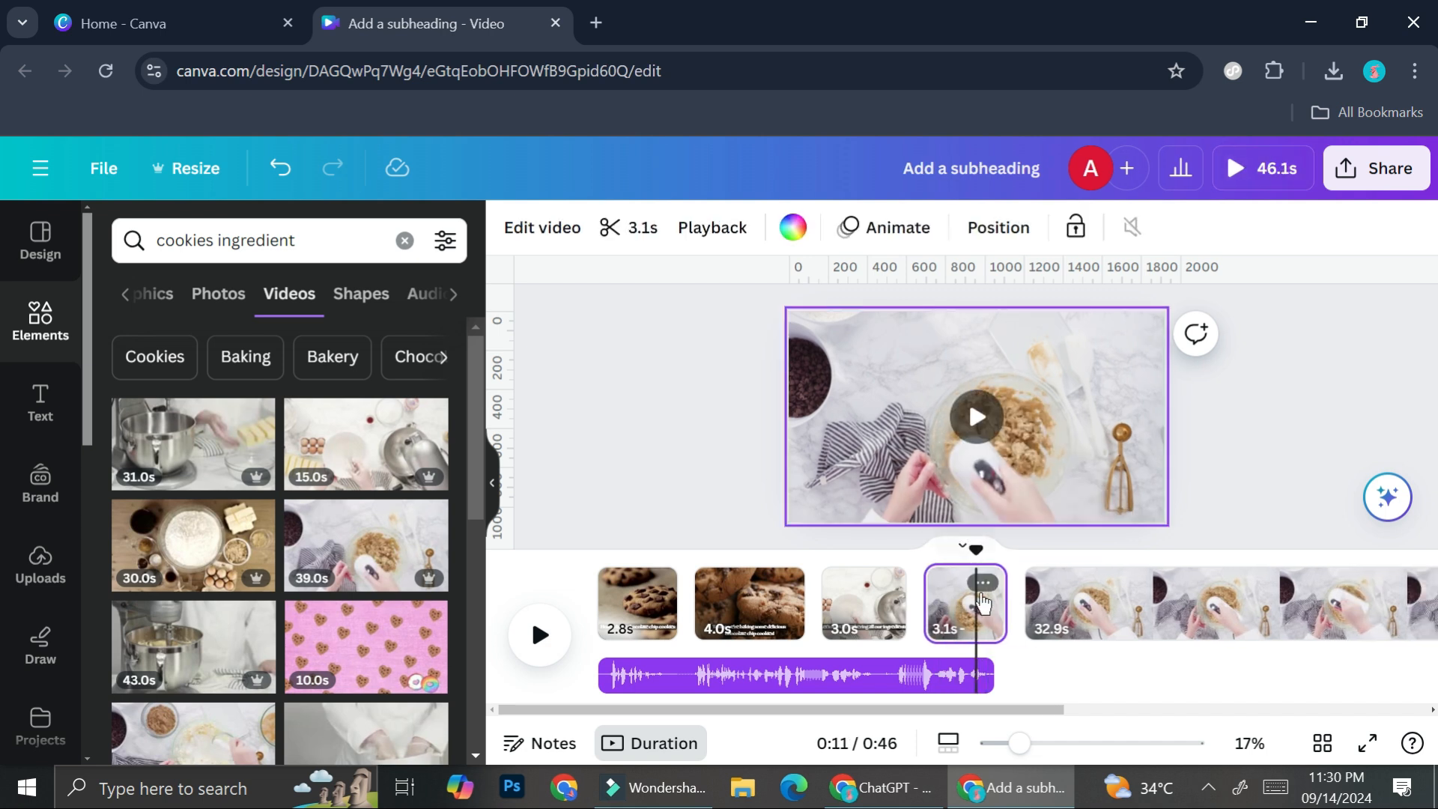
pyautogui.press('Delete')
pyautogui.click(1019, 603)
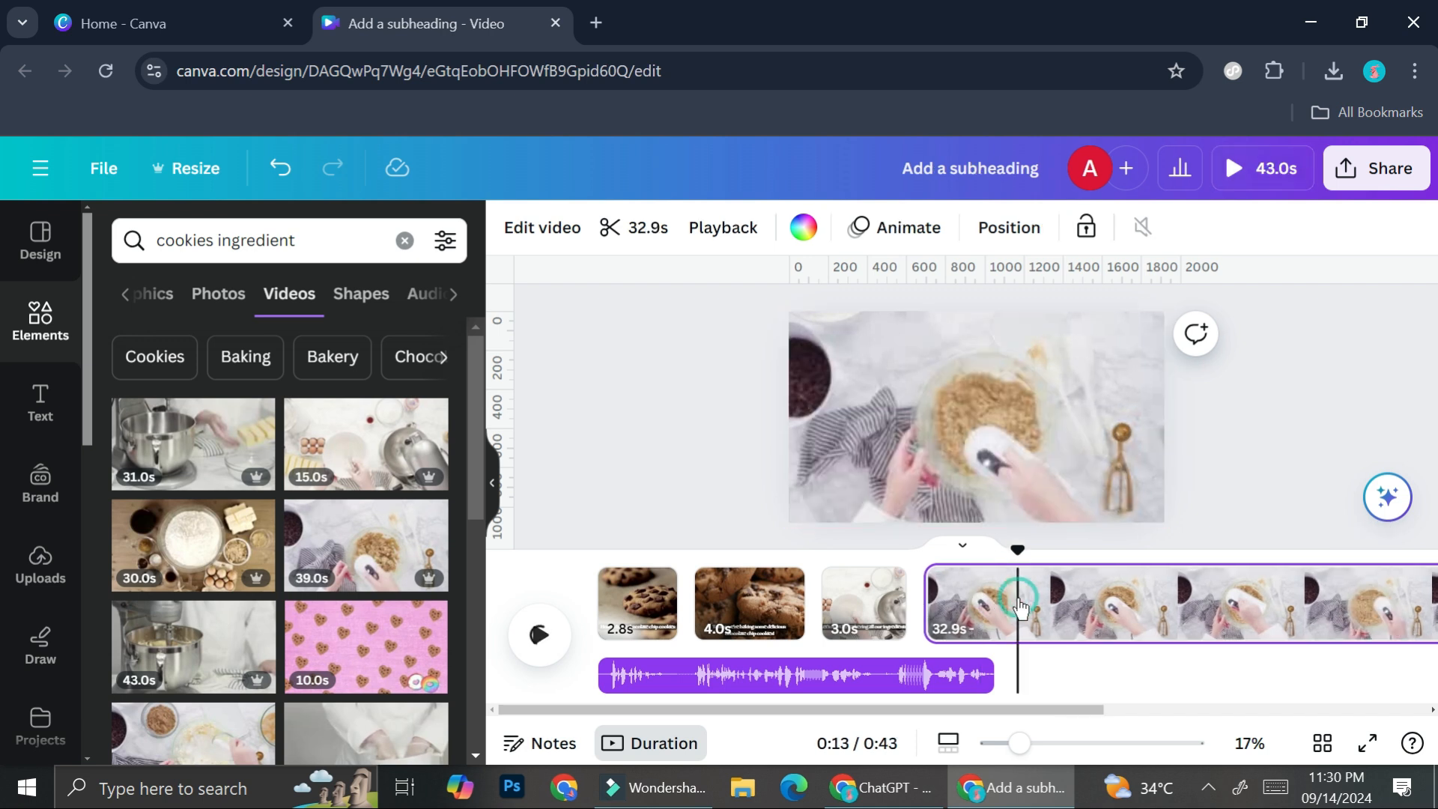
pyautogui.press('Delete')
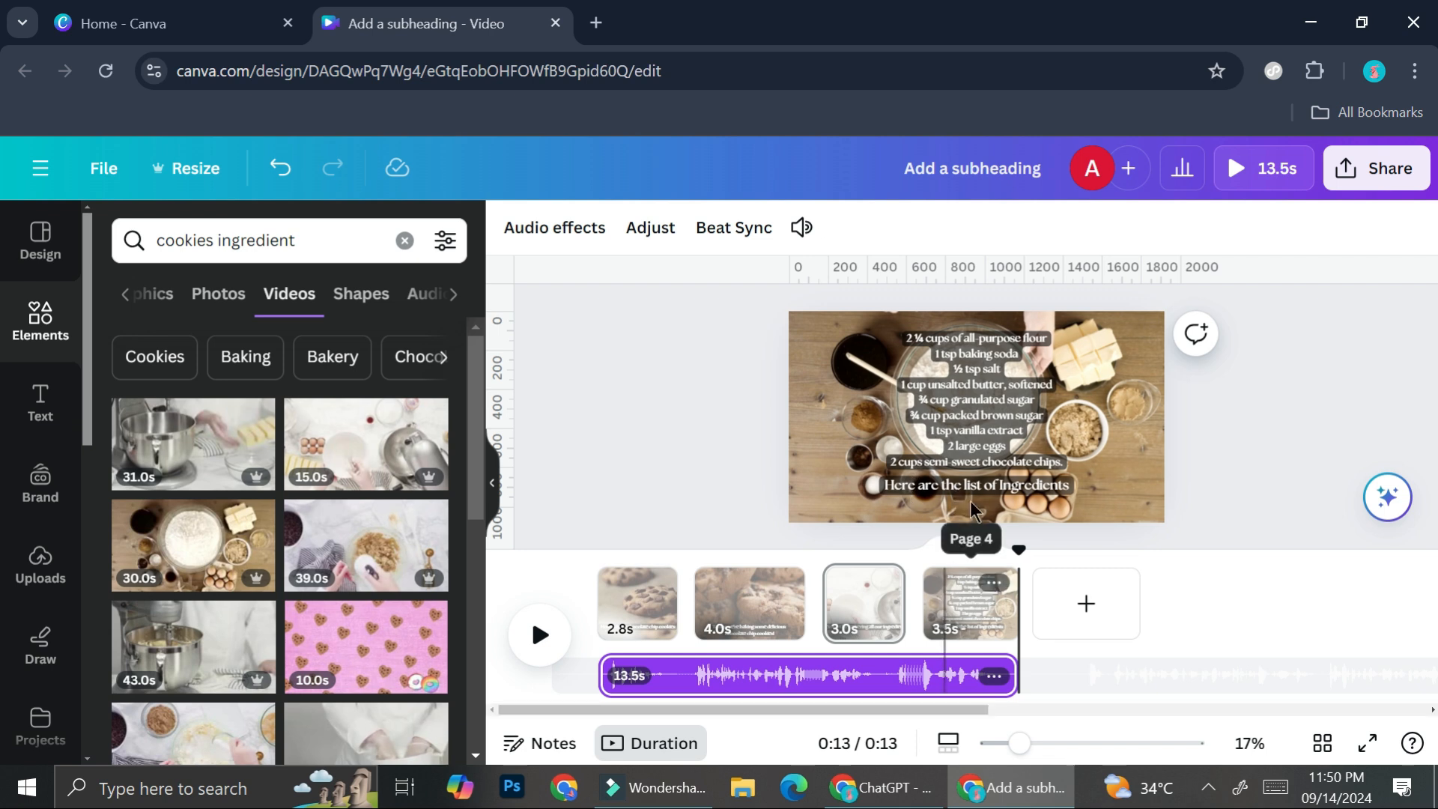
# Set the background effect colour of the ingredient list text on the fourth page to white
pyautogui.click(991, 430)
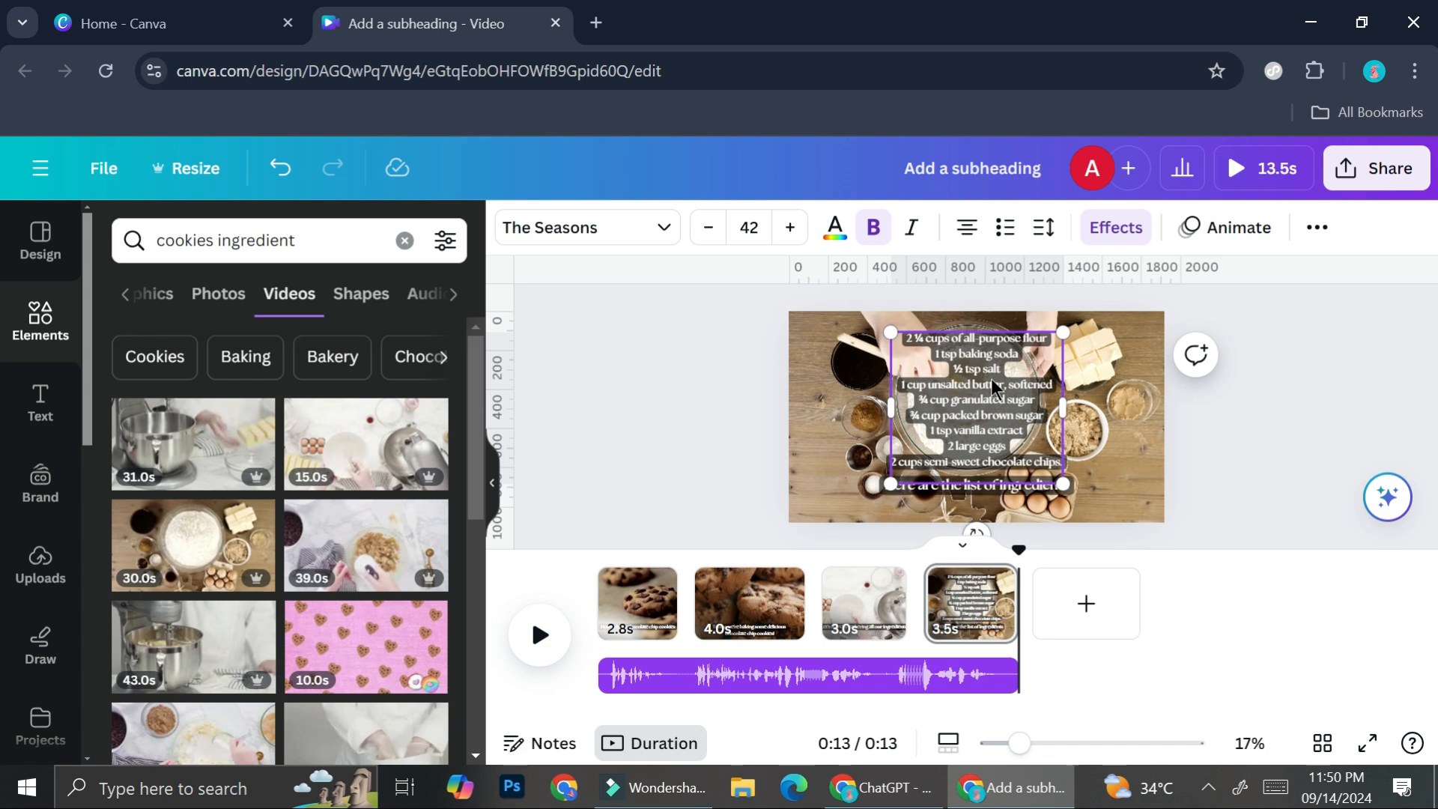
pyautogui.click(1118, 228)
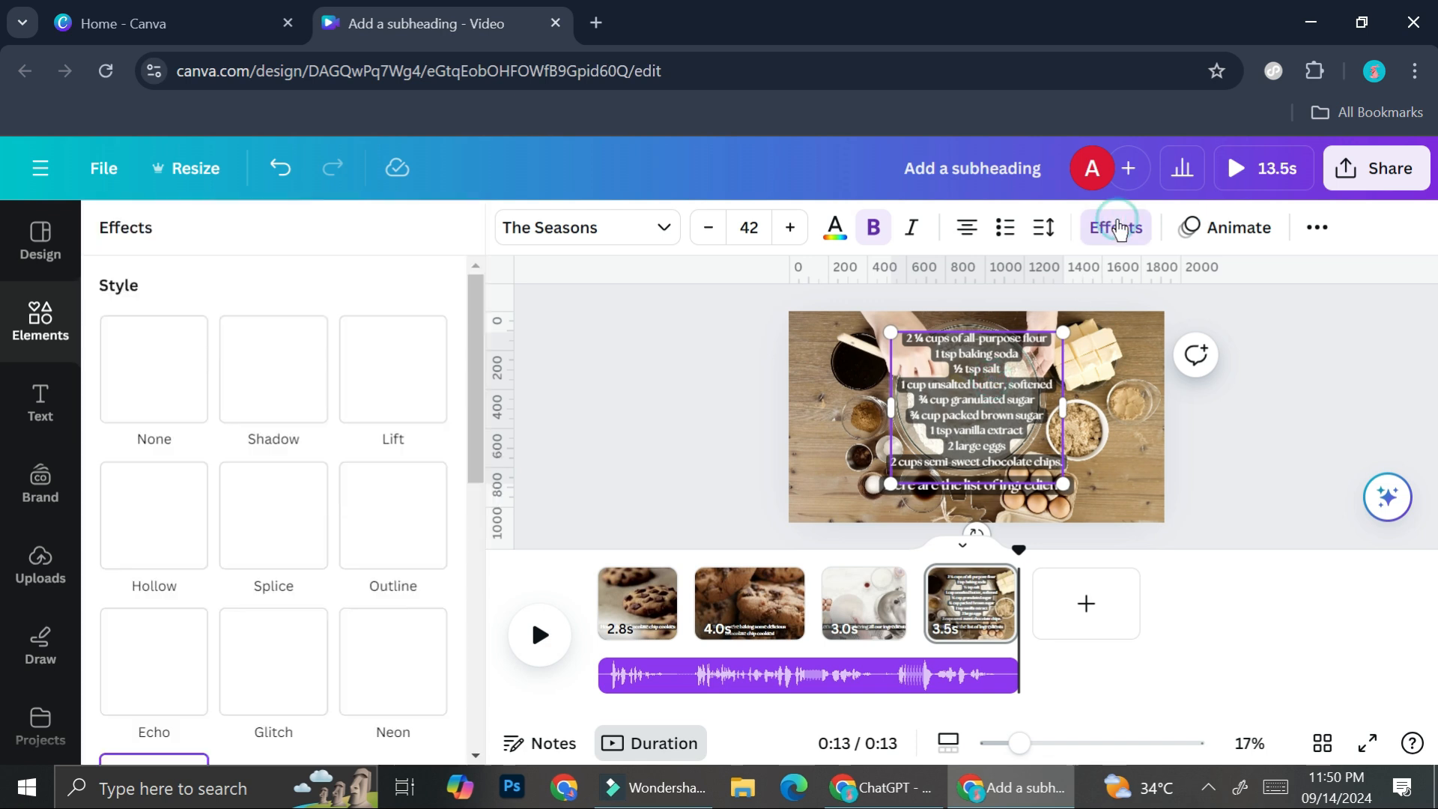
pyautogui.scroll(-5, 271, 556)
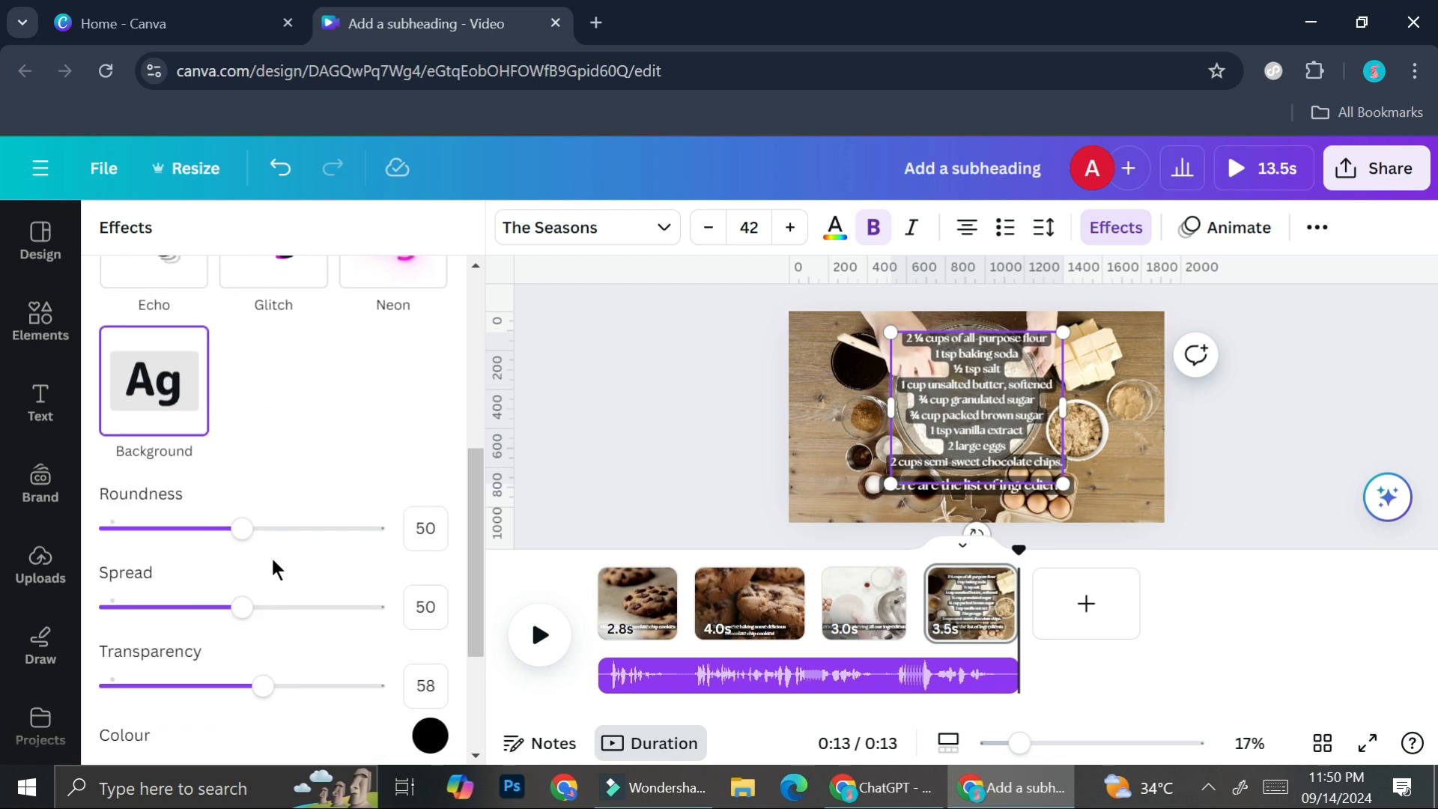
pyautogui.scroll(-2, 271, 555)
pyautogui.click(432, 594)
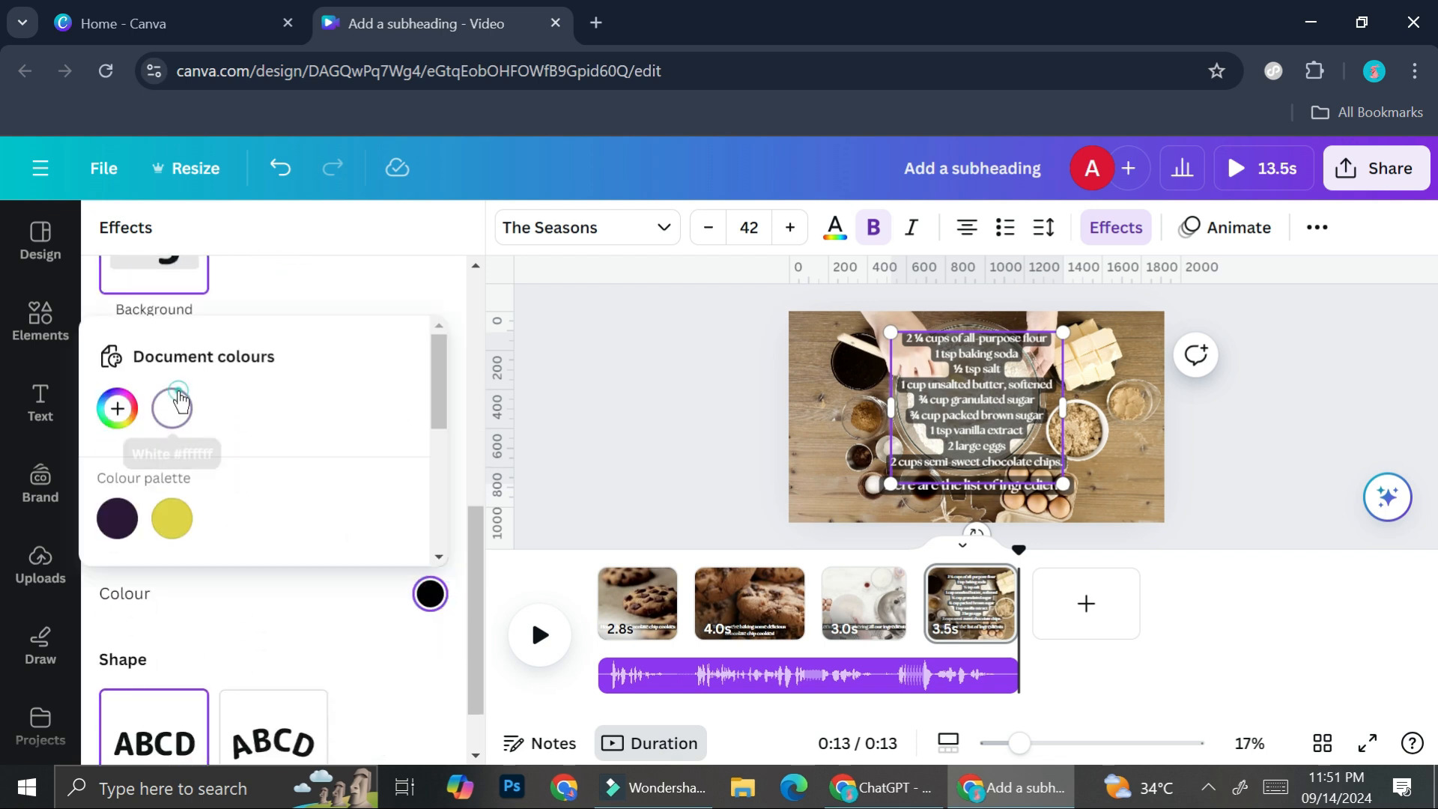
pyautogui.click(179, 405)
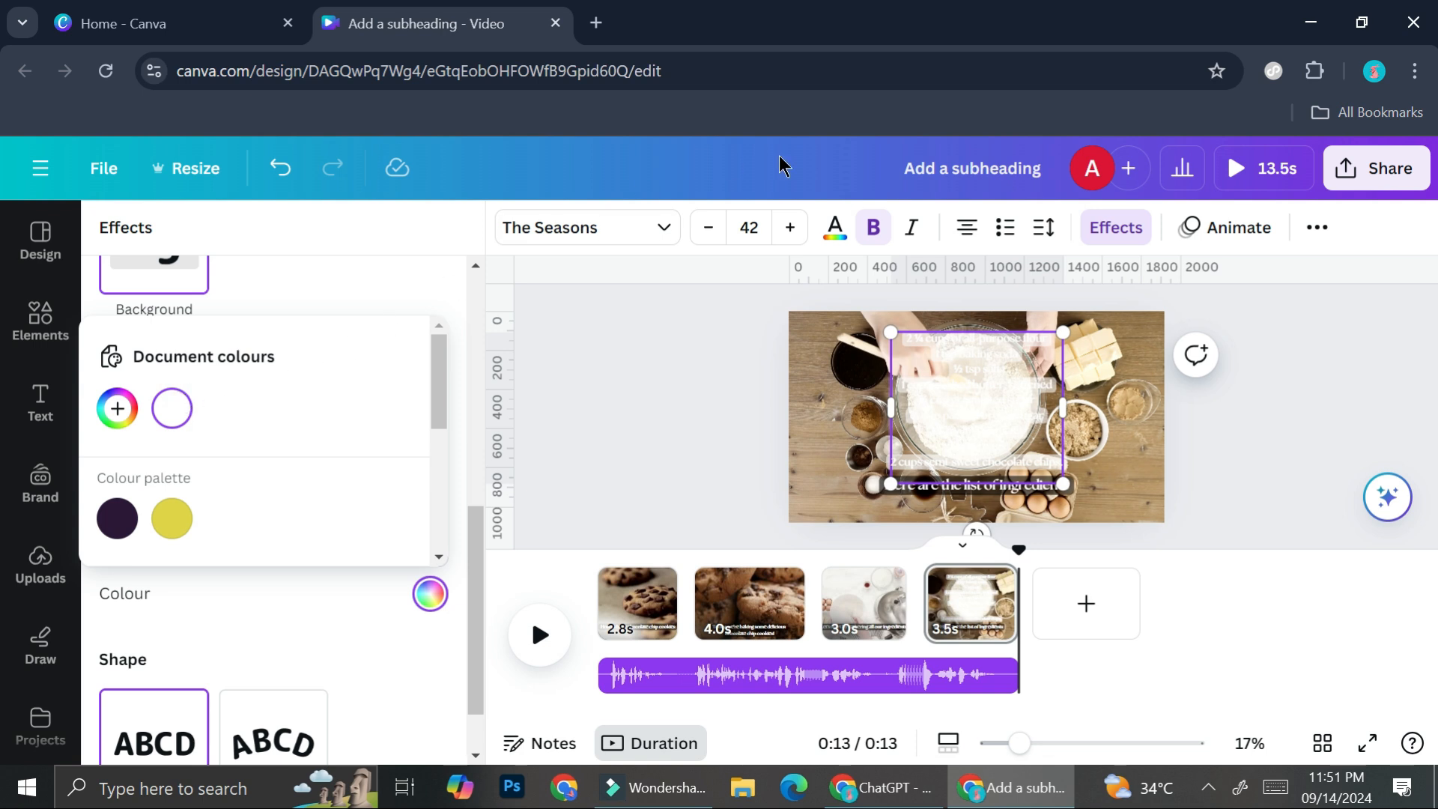
# Change the ingredient list's text colour to black (#000000) and deselect the text box
pyautogui.click(828, 231)
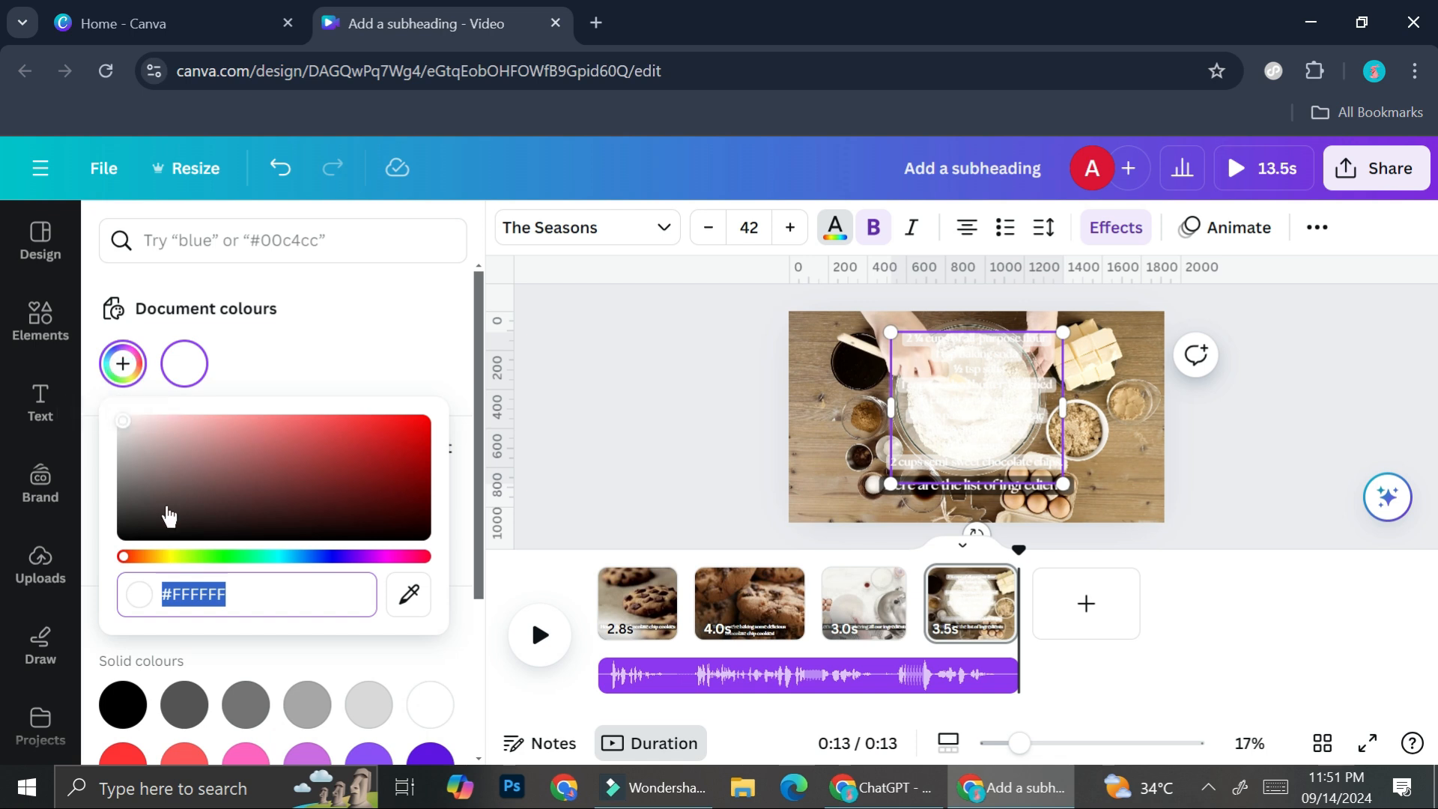
pyautogui.click(140, 503)
pyautogui.moveTo(140, 504); pyautogui.dragTo(108, 550)
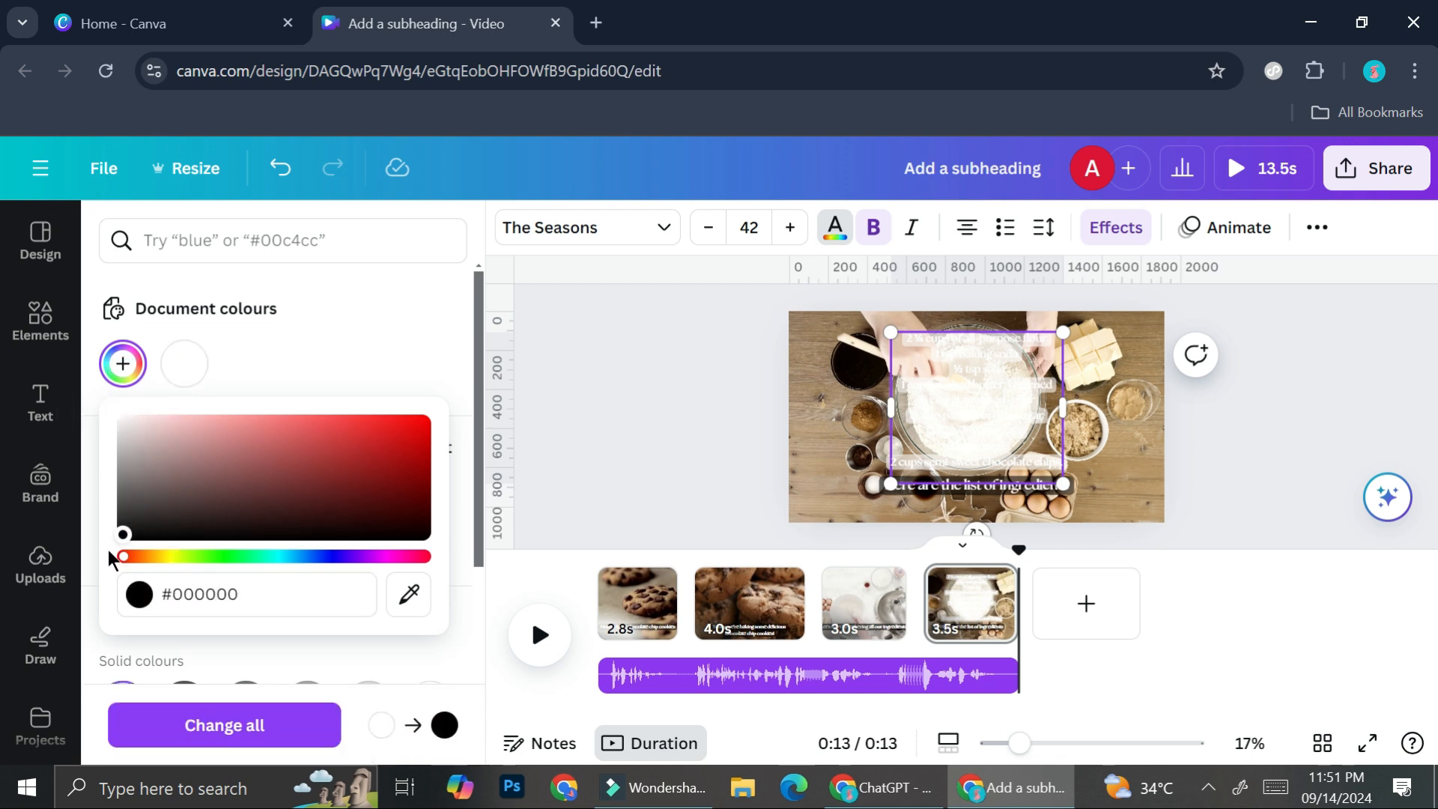
pyautogui.click(532, 498)
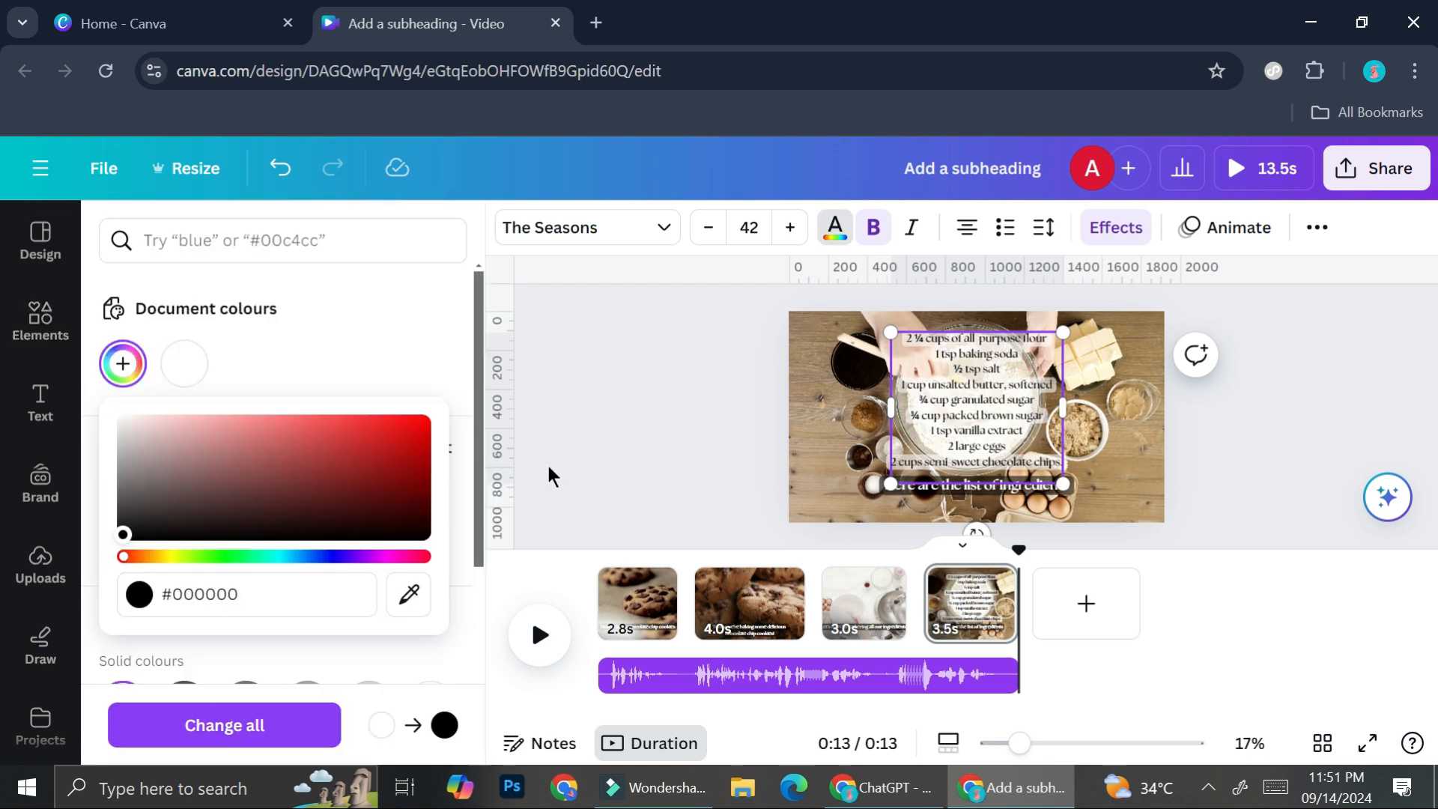
pyautogui.click(548, 467)
pyautogui.click(1356, 384)
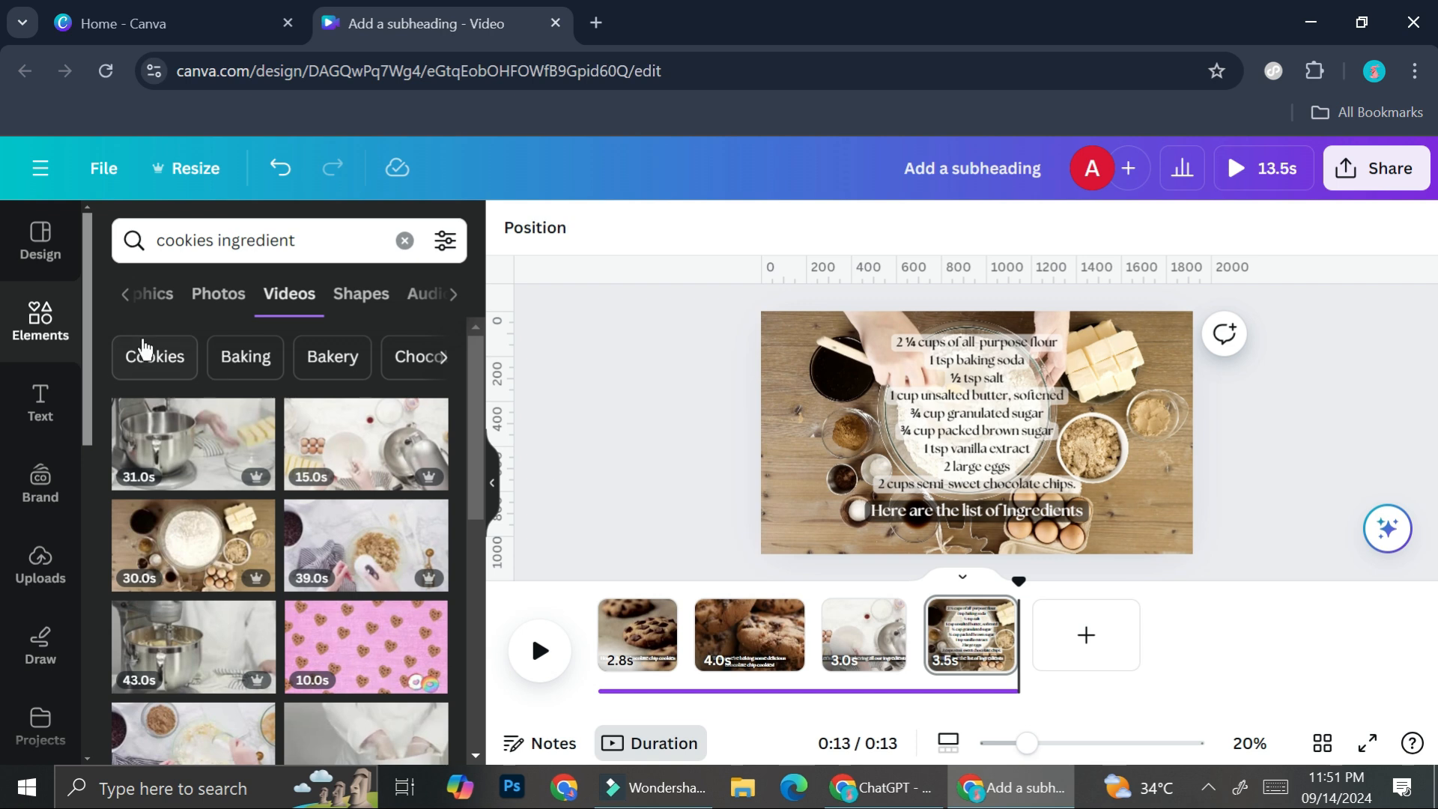
# Add the pop track "Spin for Me" from the audio library to the start of the timeline as background music
pyautogui.scroll(-3, 54, 629)
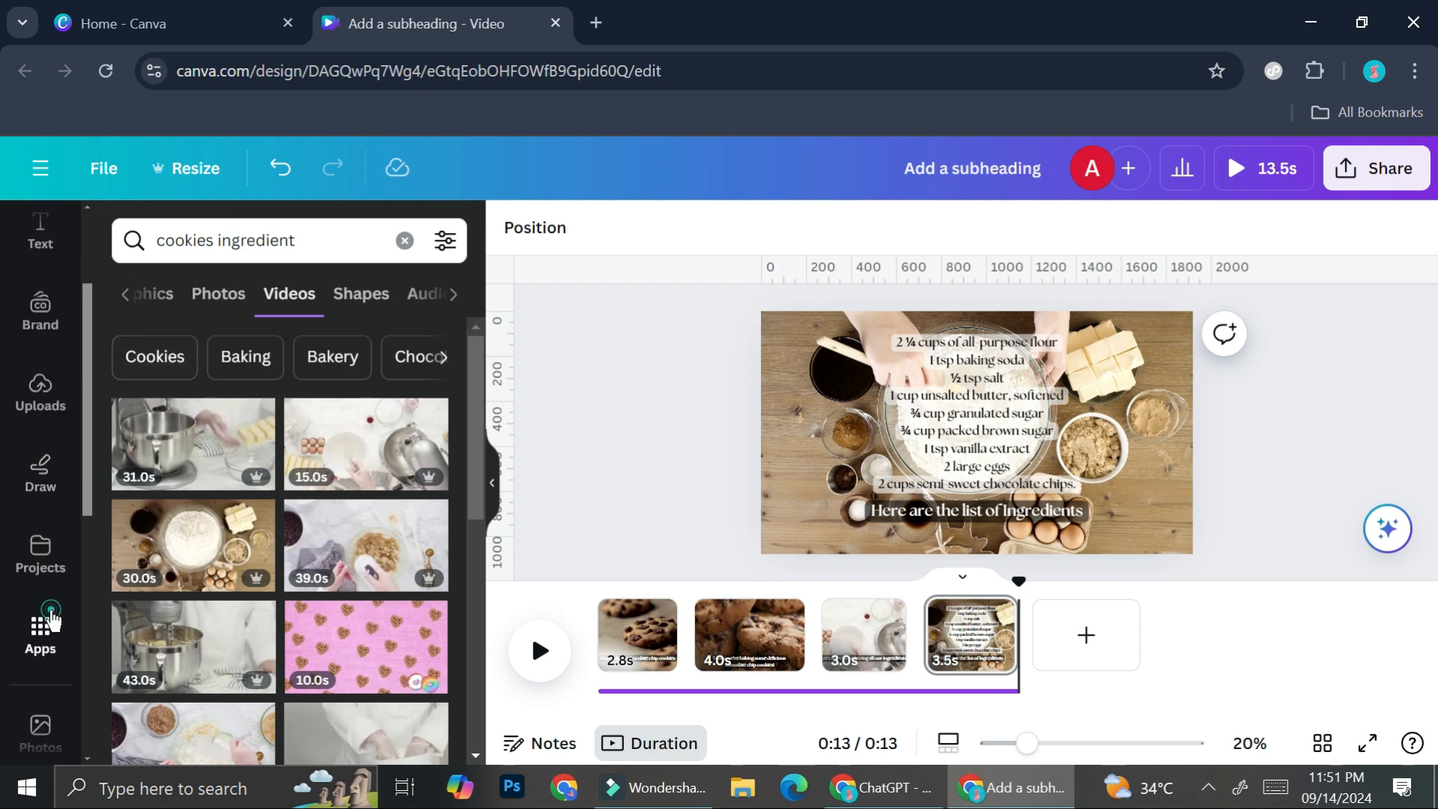
pyautogui.click(51, 620)
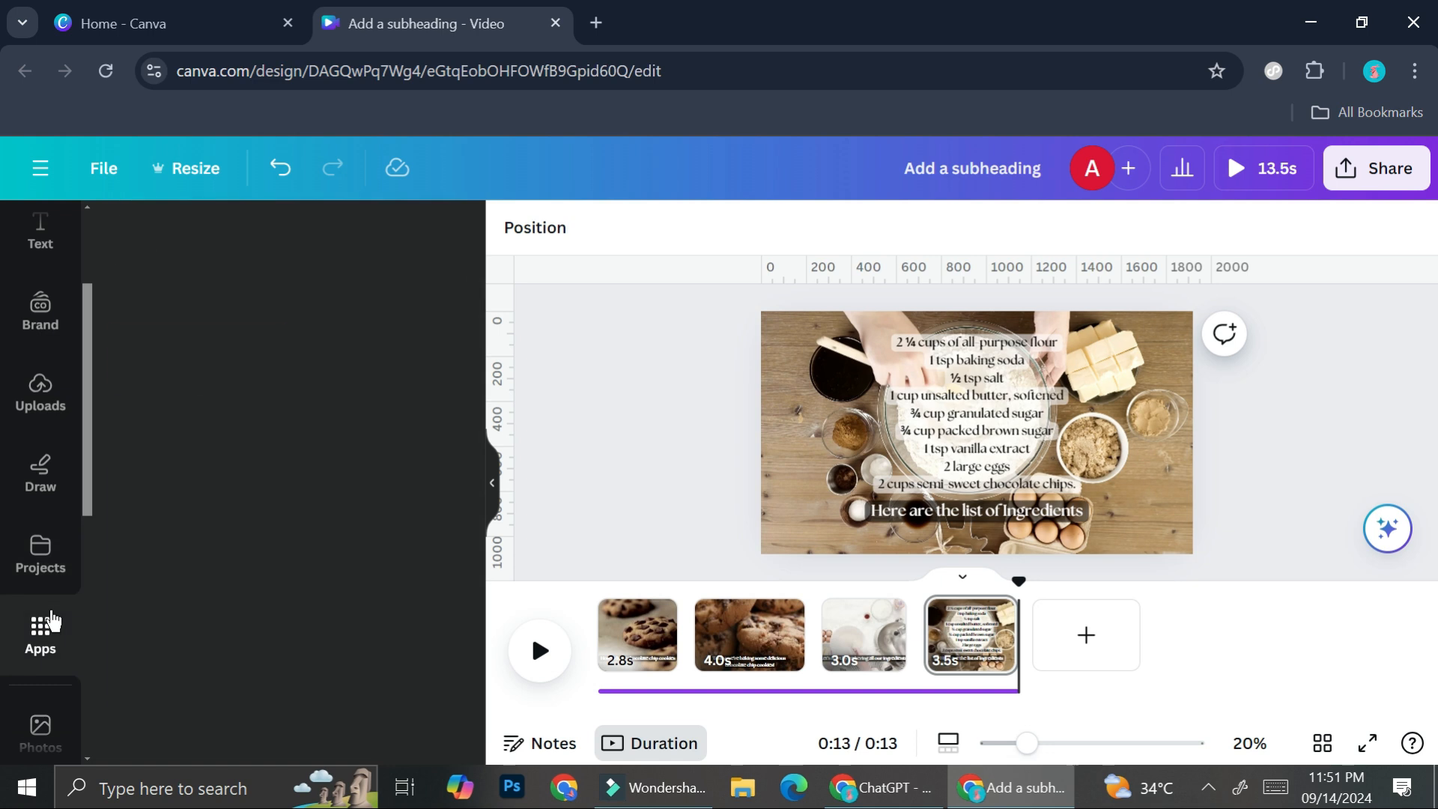
pyautogui.scroll(-5, 222, 468)
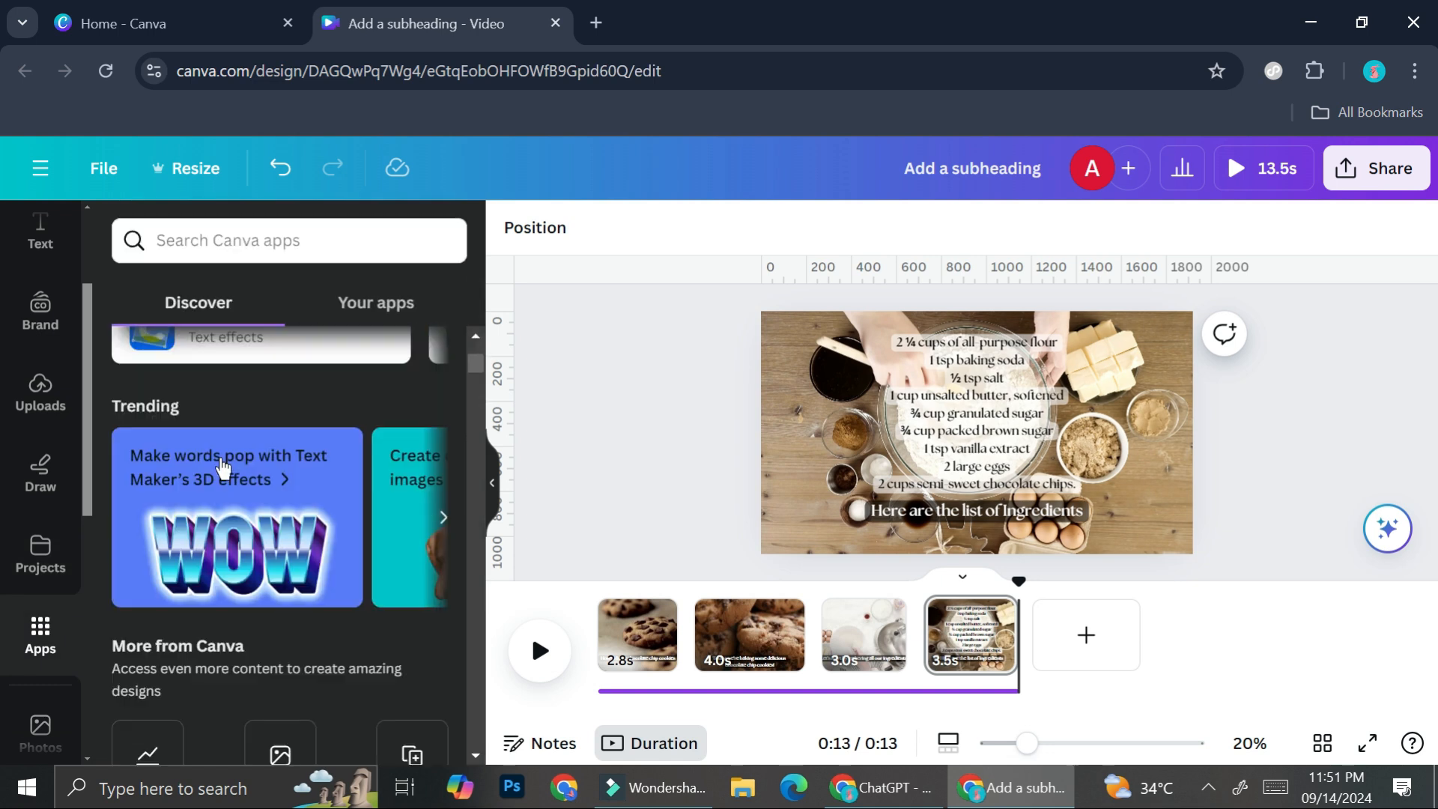
pyautogui.scroll(-5, 222, 467)
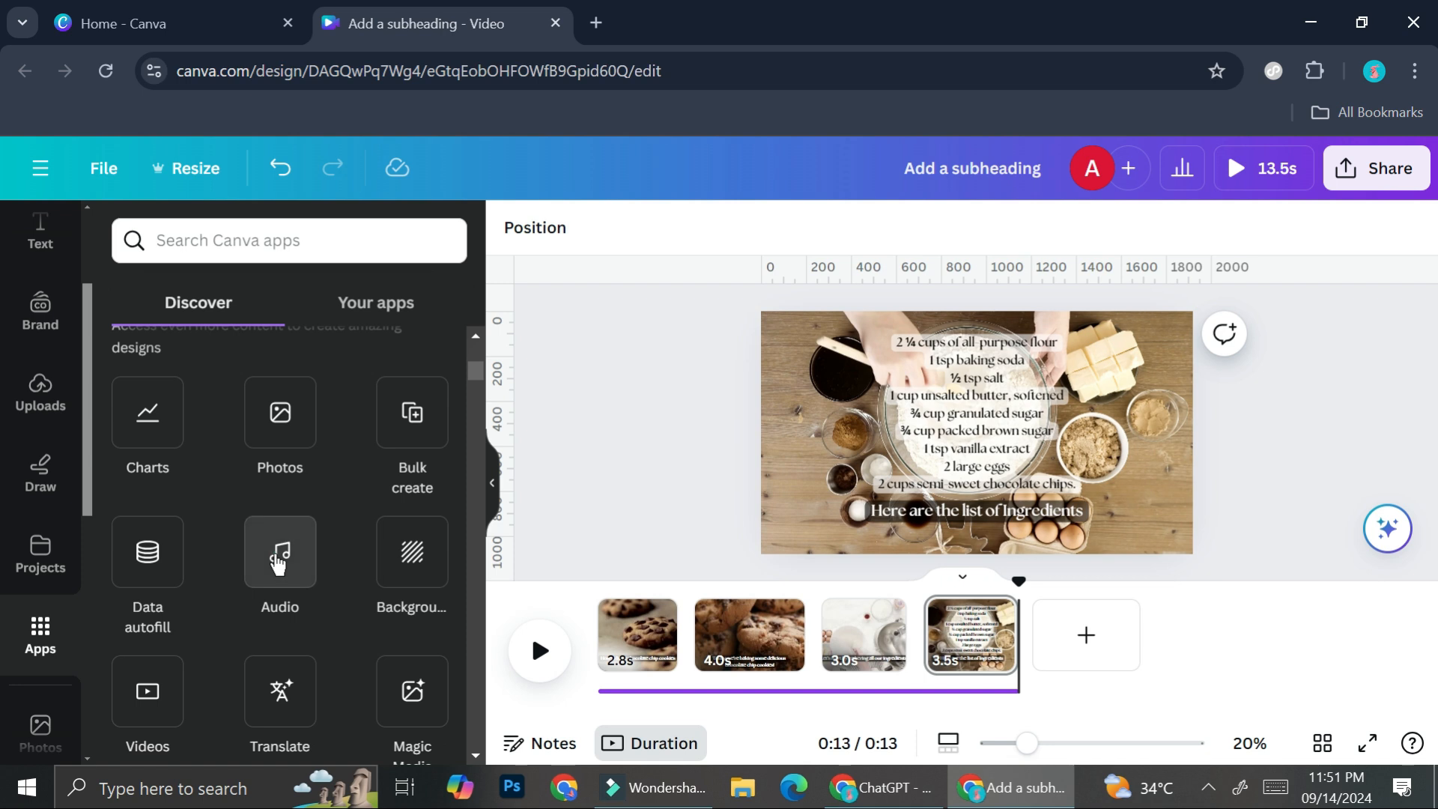
pyautogui.click(279, 555)
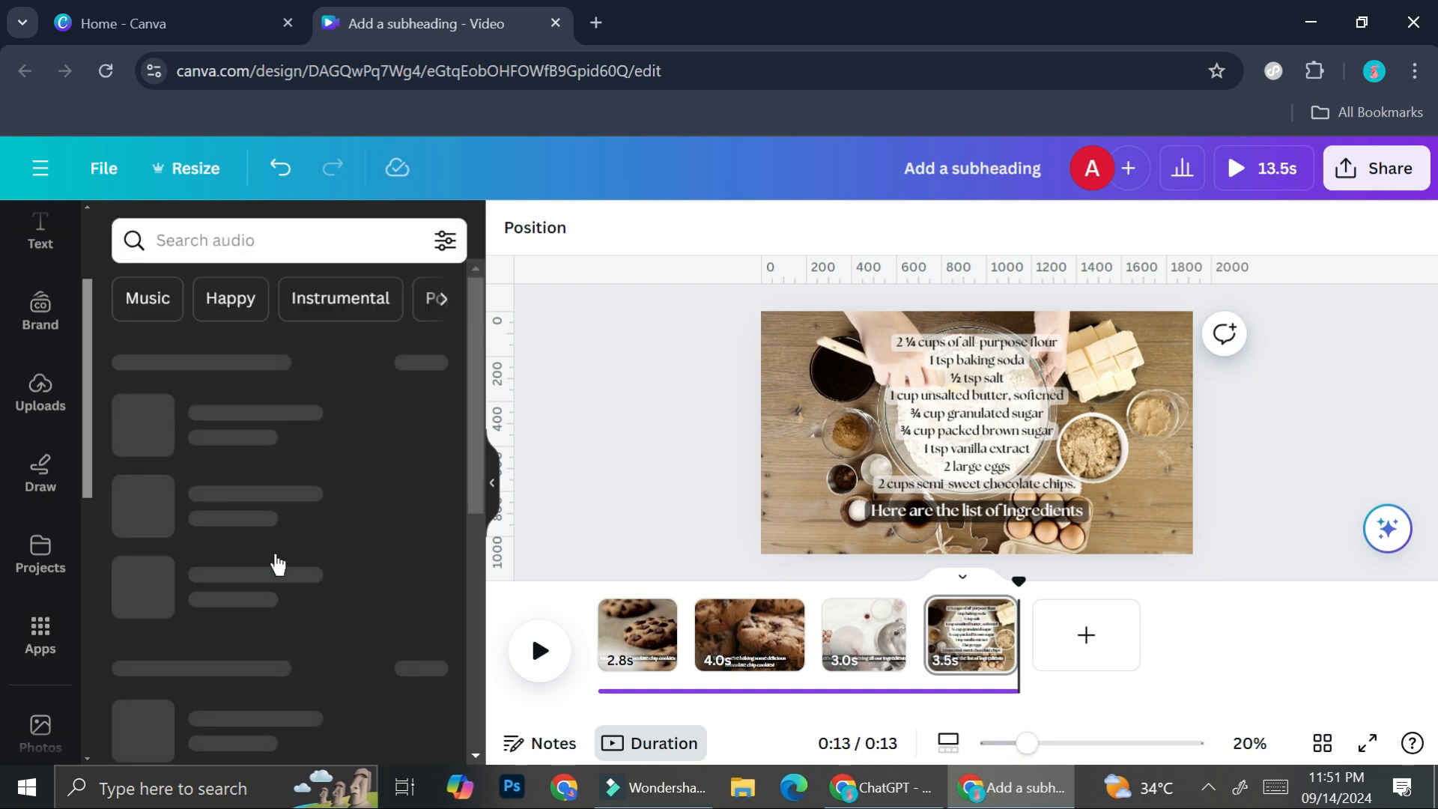
pyautogui.scroll(-3, 285, 484)
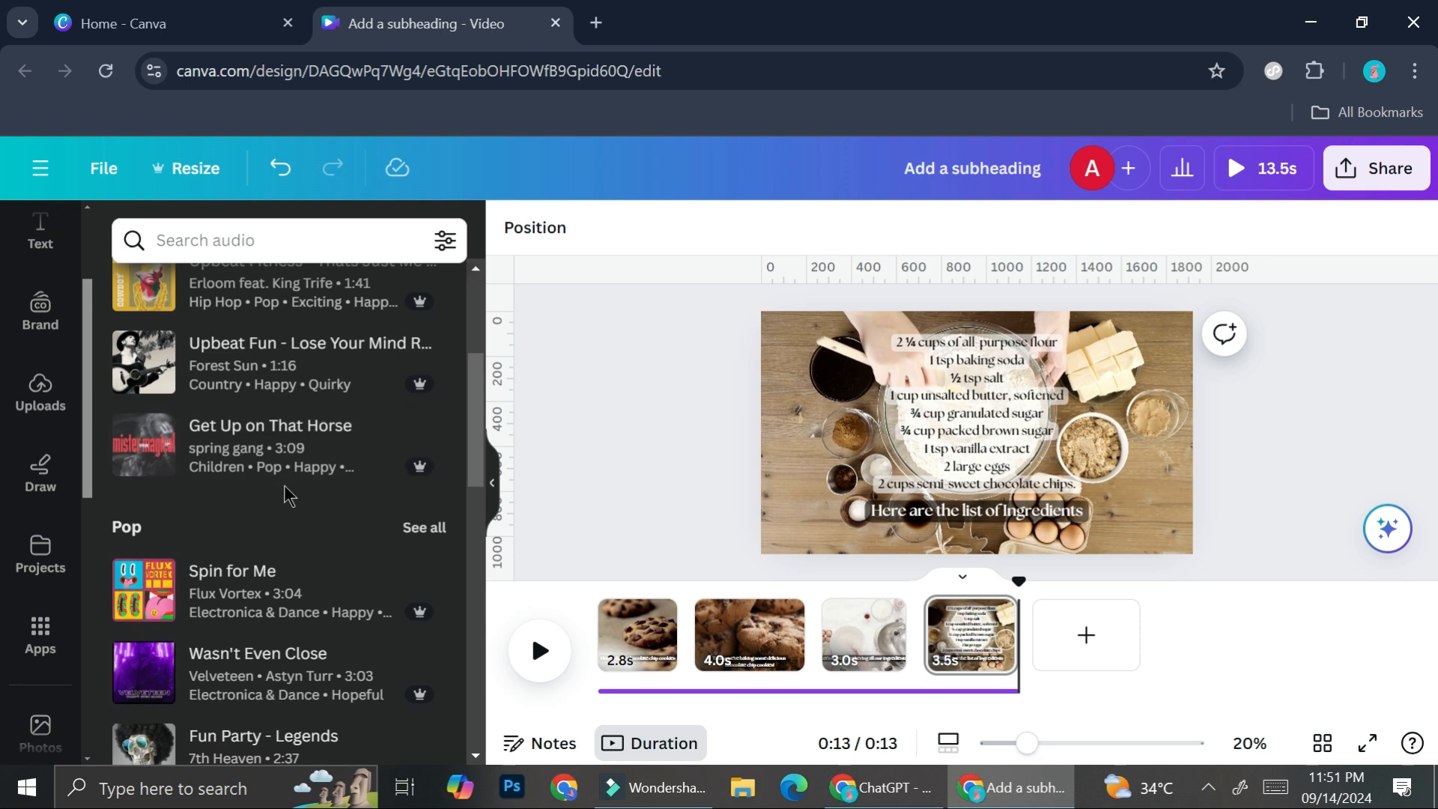
pyautogui.scroll(-2, 299, 476)
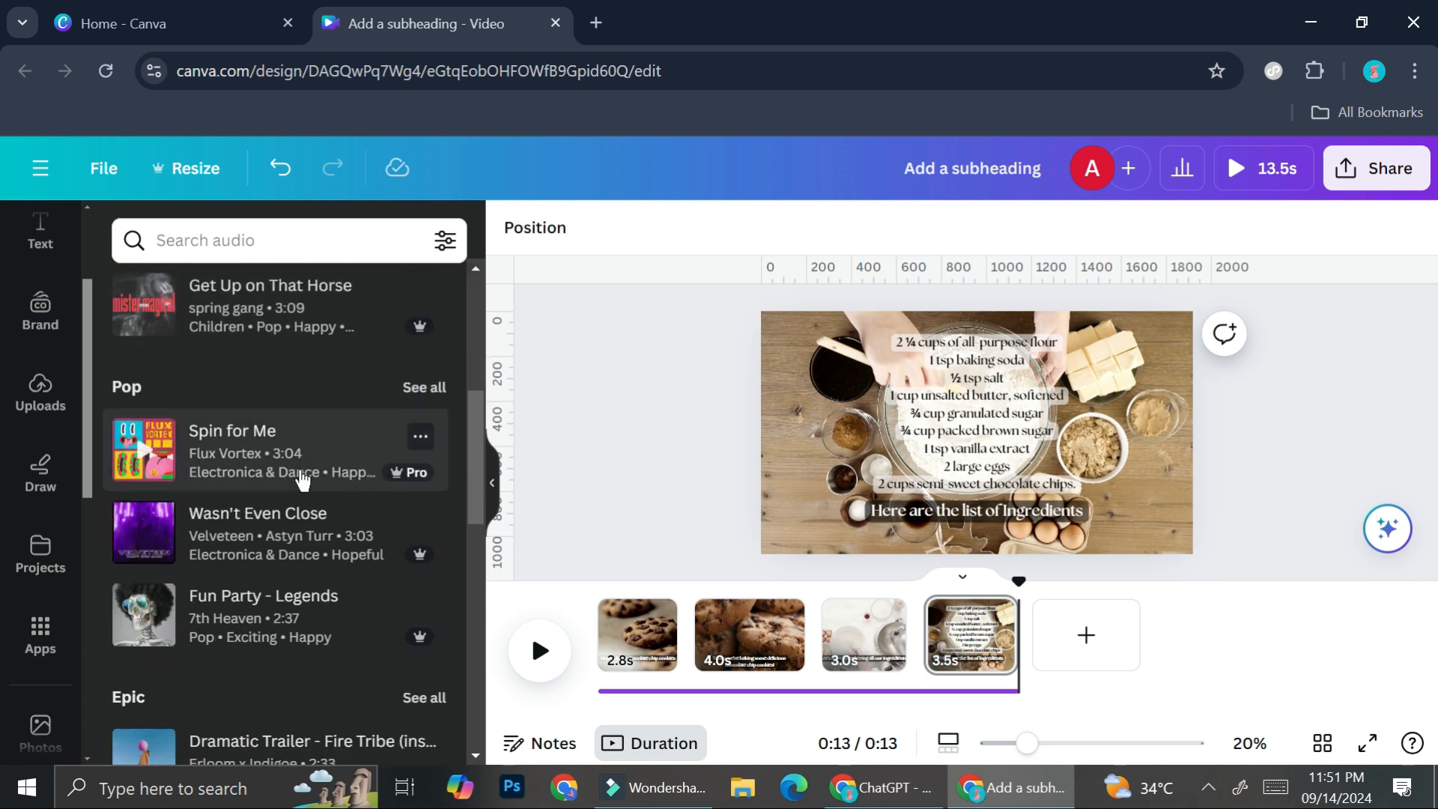
pyautogui.moveTo(290, 482); pyautogui.dragTo(600, 681)
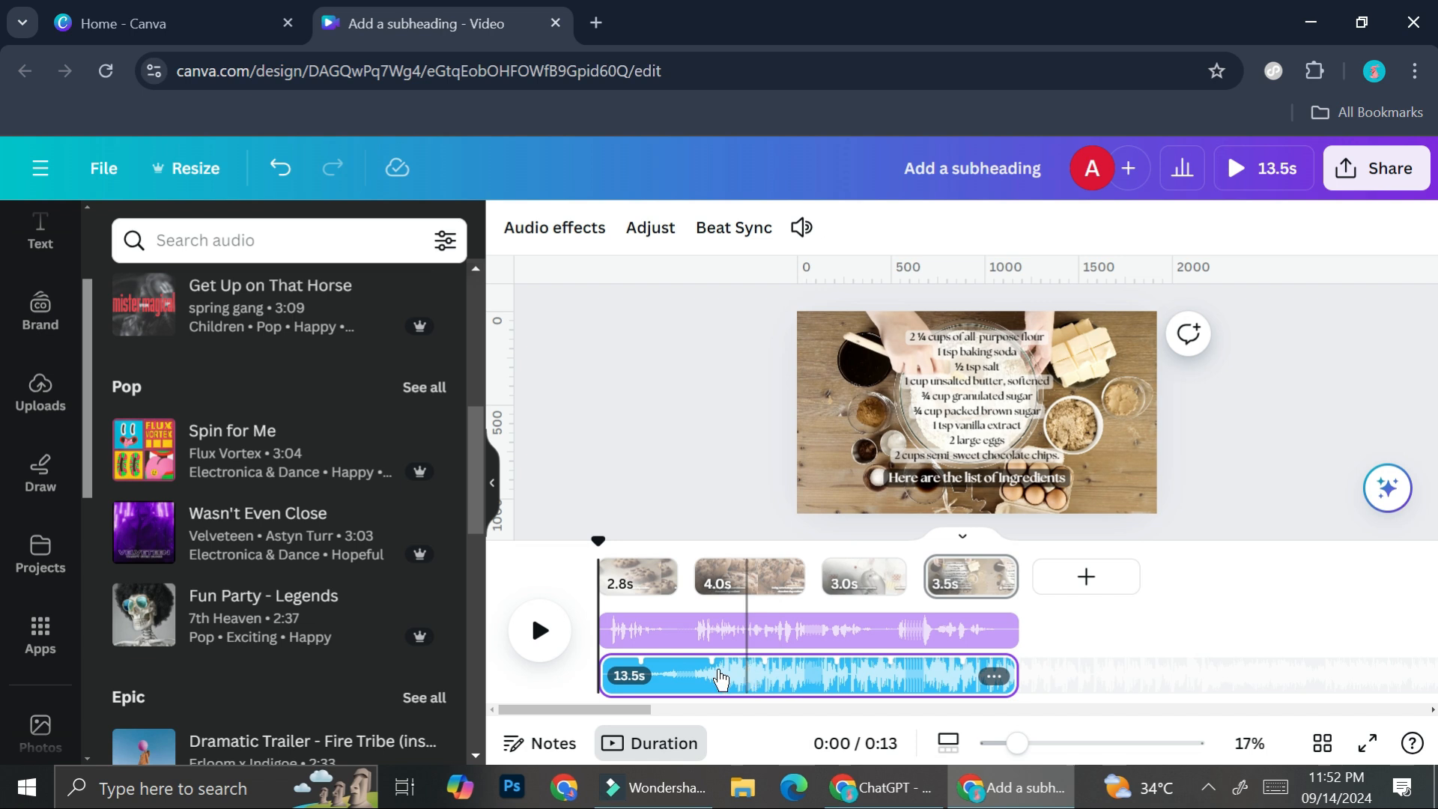
# Lower the volume of the "Spin for Me" background music track without applying the change to all audio tracks
pyautogui.hscroll(3, 633, 634)
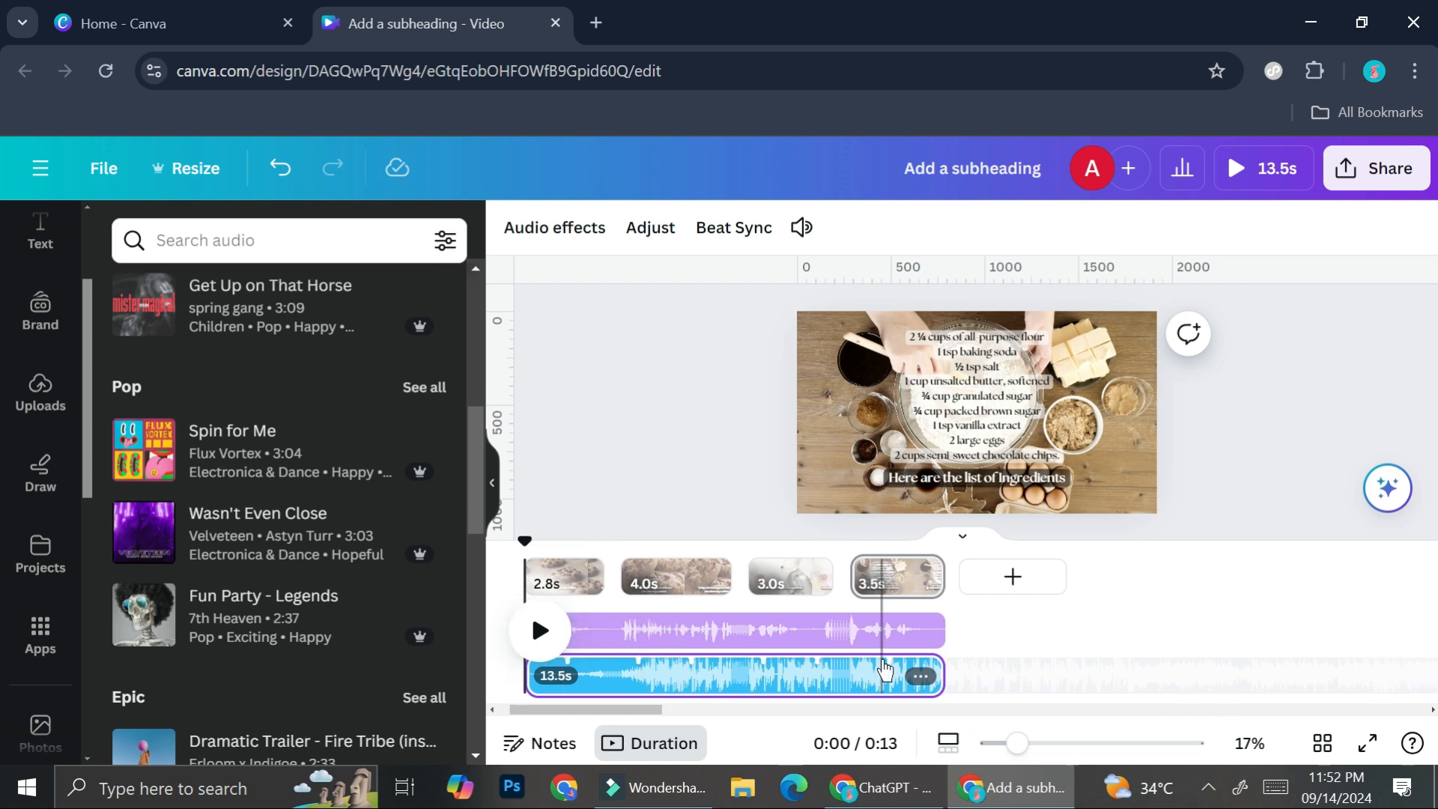
pyautogui.click(920, 677)
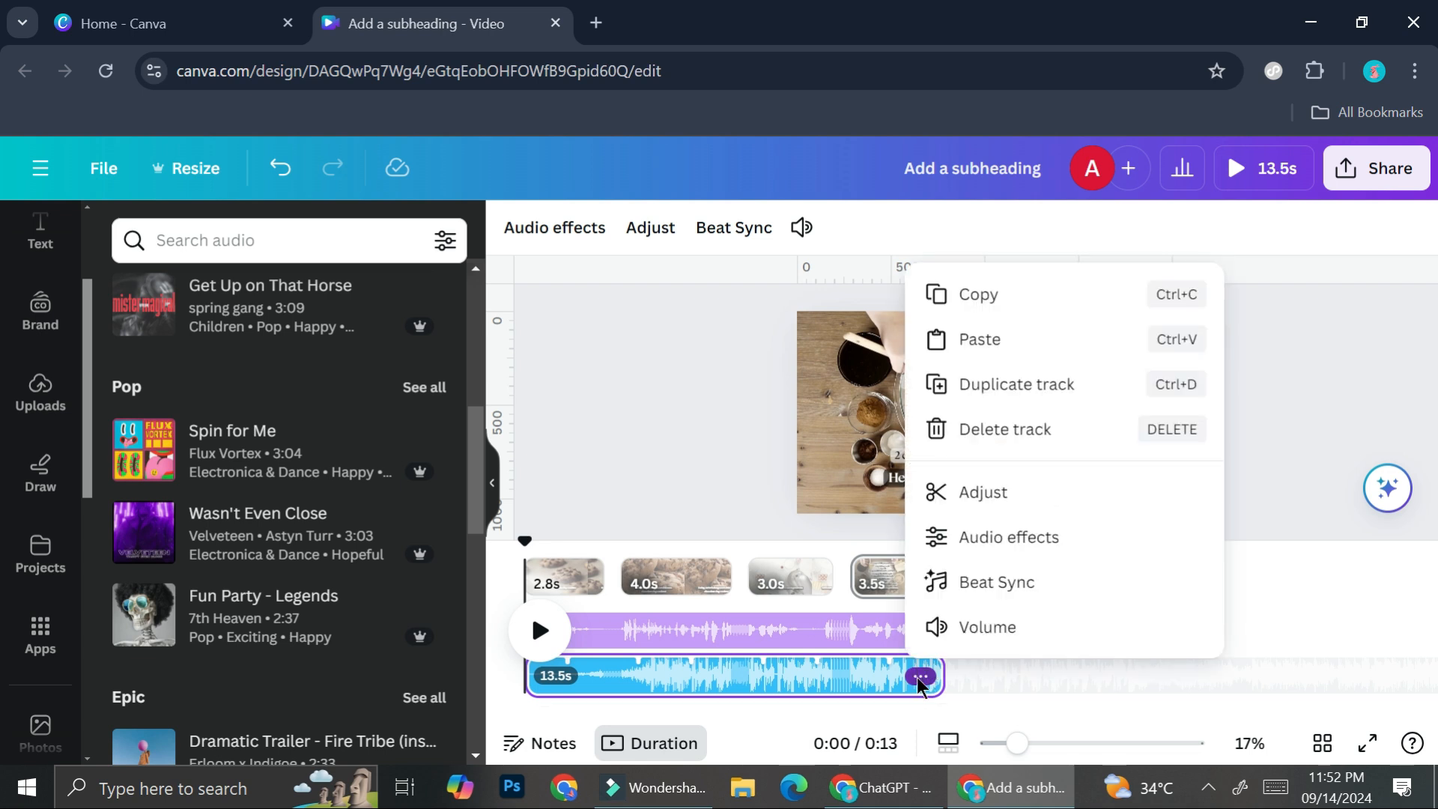
pyautogui.click(951, 633)
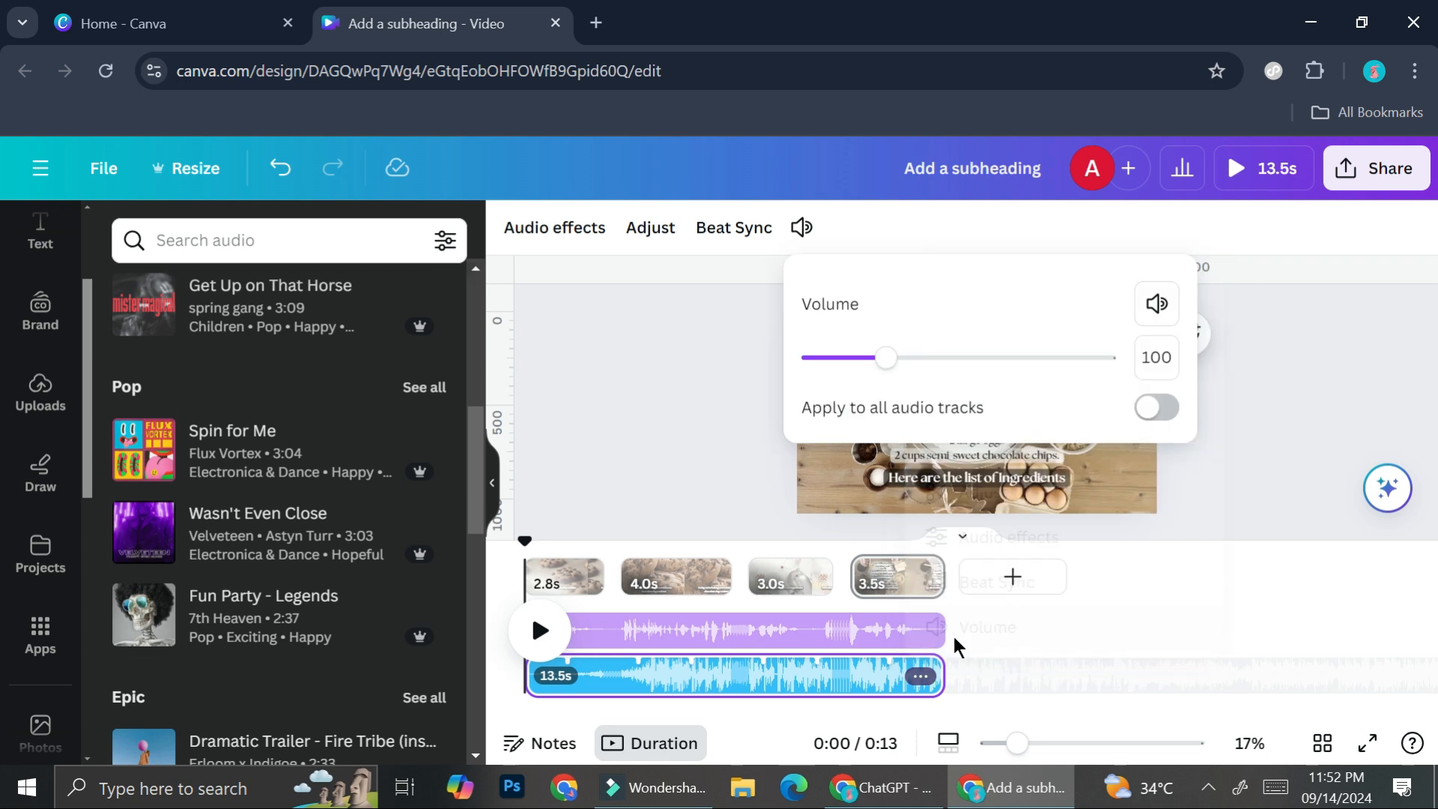
pyautogui.moveTo(888, 359); pyautogui.dragTo(834, 372)
pyautogui.click(735, 396)
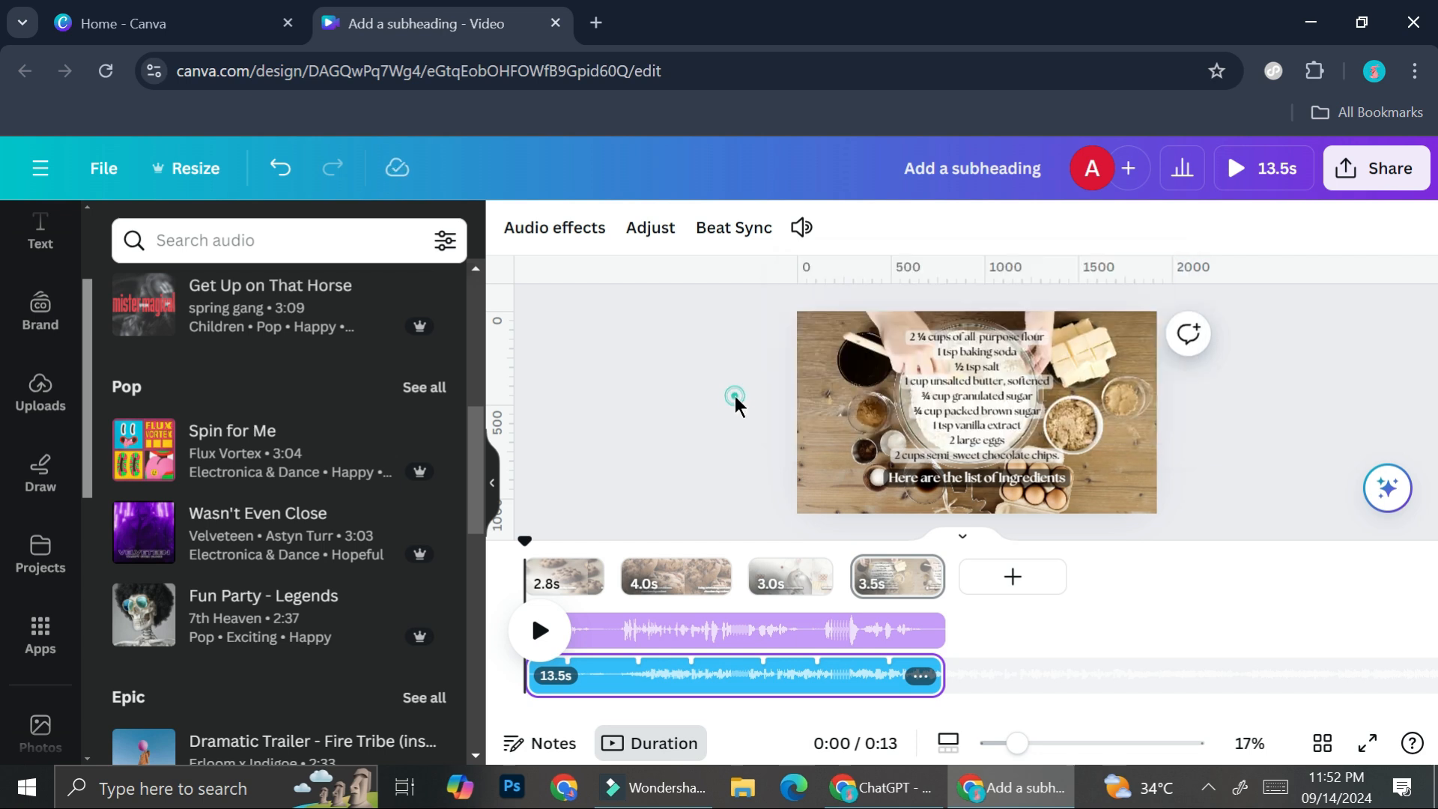
# Open the design's sharing options and start the download of the finished cookie video
pyautogui.click(865, 690)
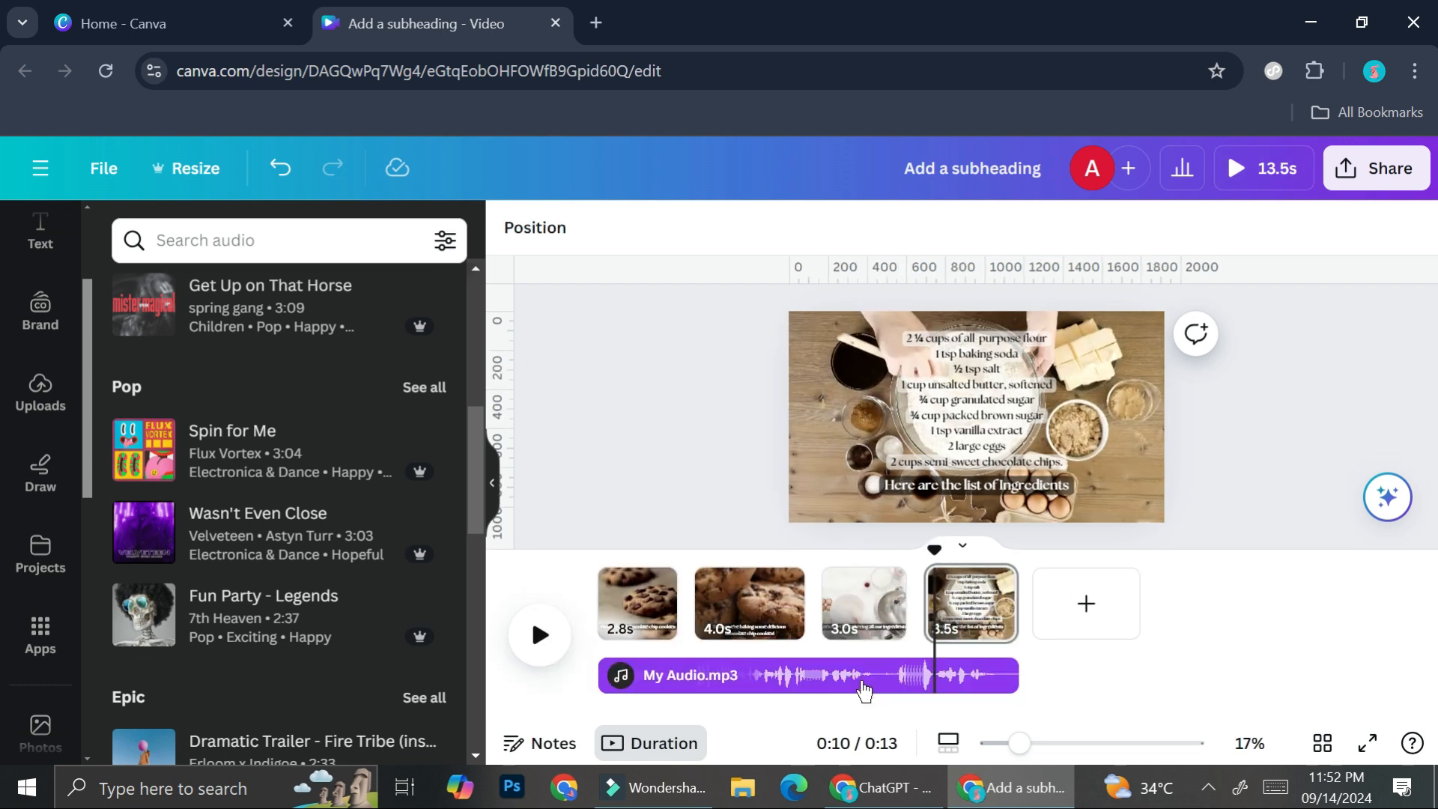
pyautogui.moveTo(779, 587)
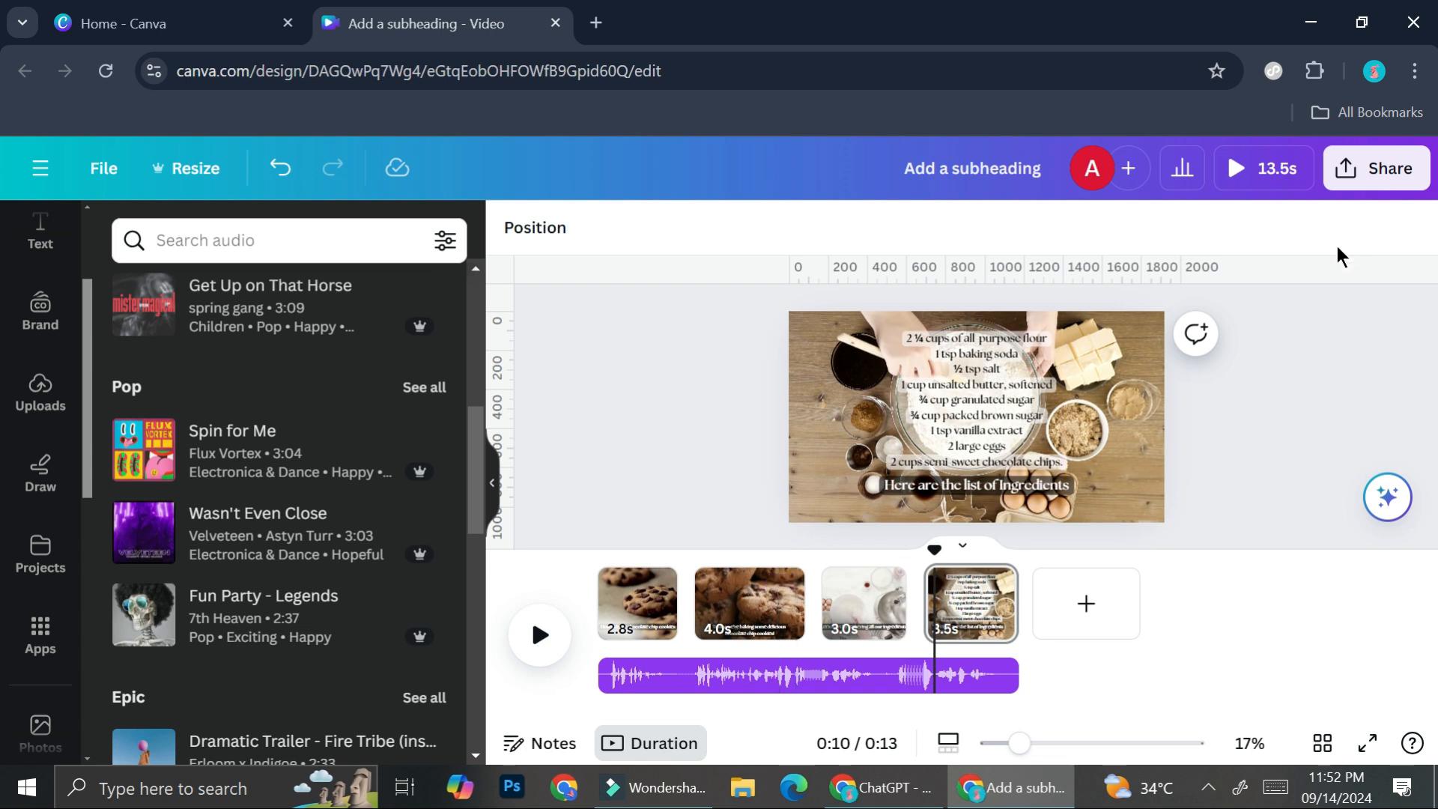
pyautogui.click(1367, 187)
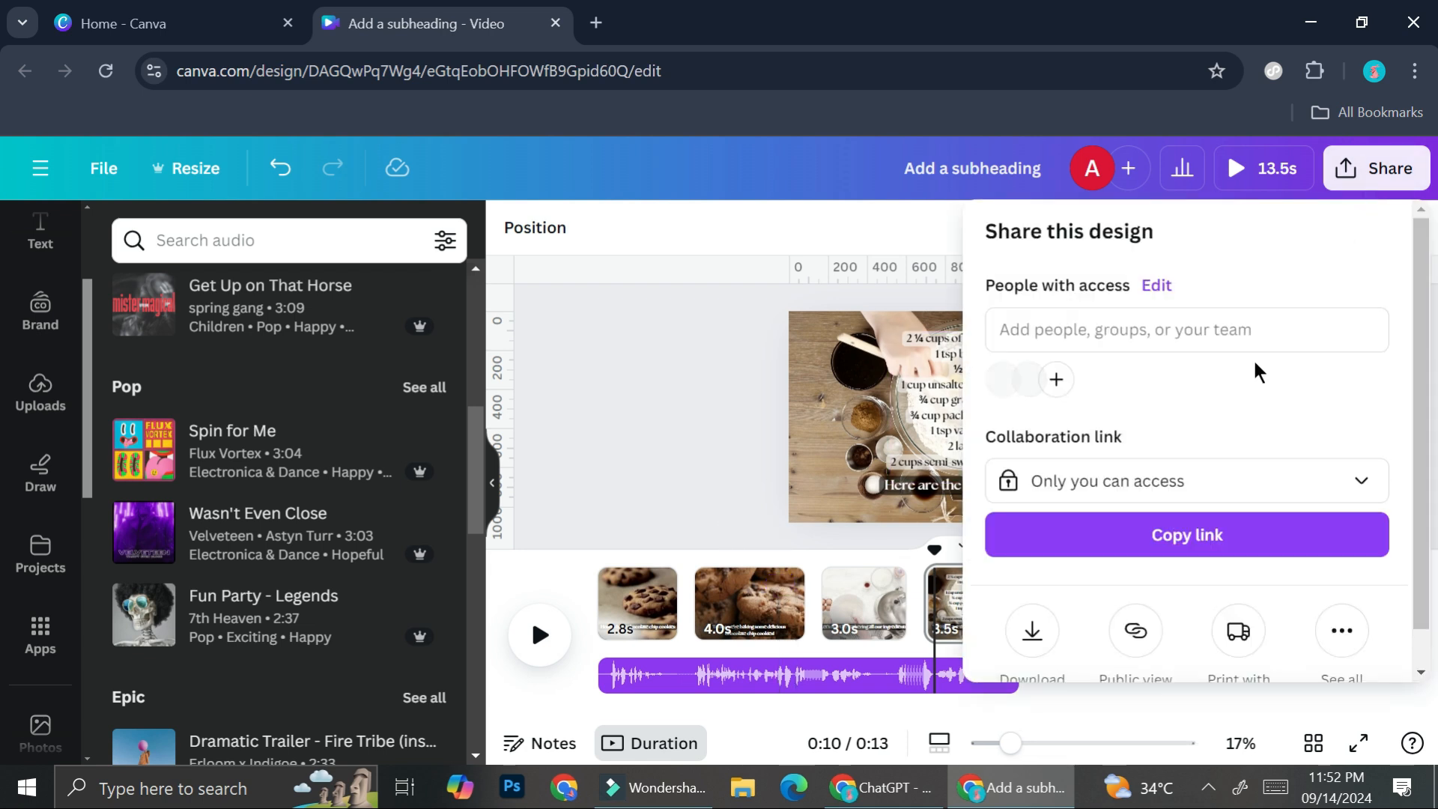
pyautogui.click(1032, 630)
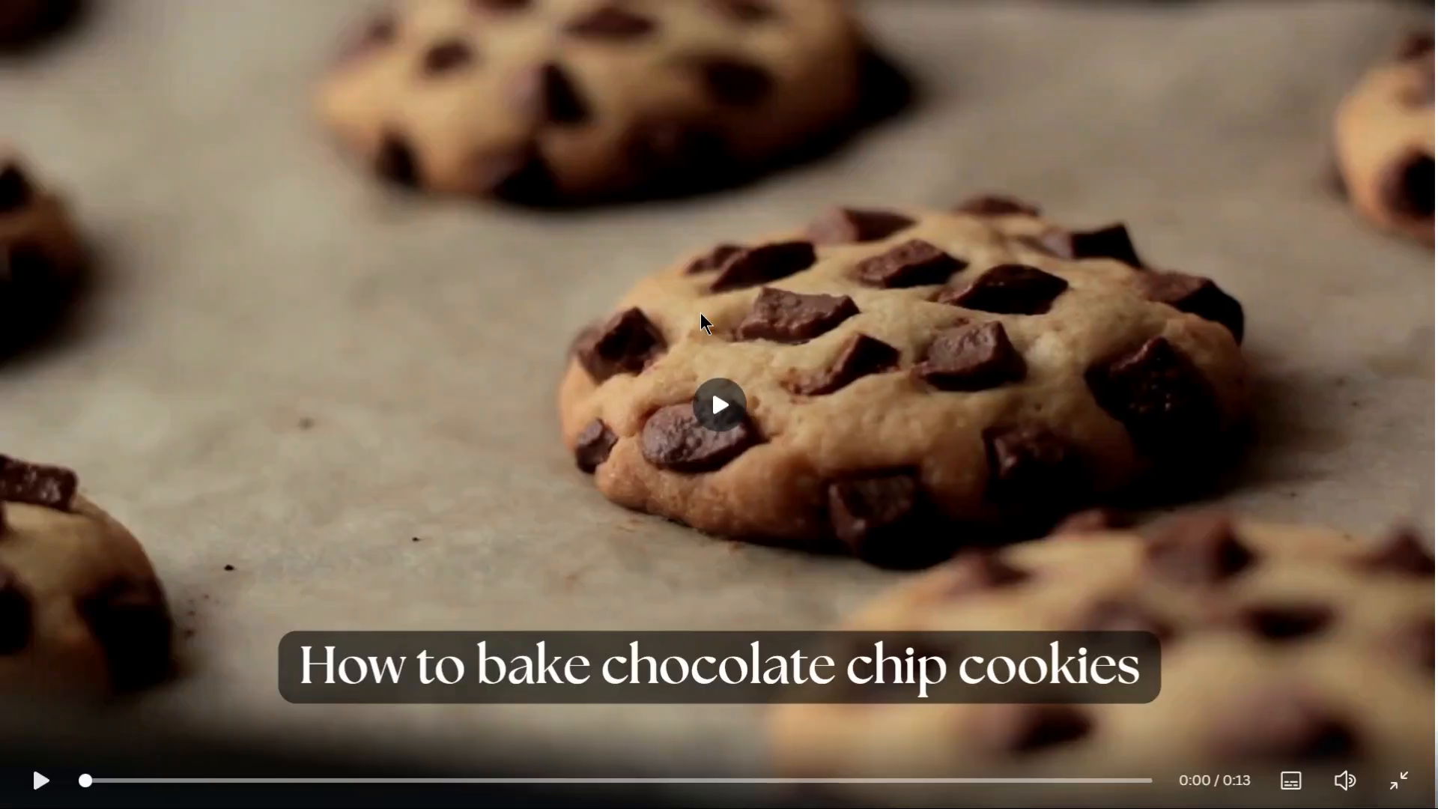
# Play the cookie video in full screen to review it, and select the narration track in the timeline
pyautogui.click(722, 405)
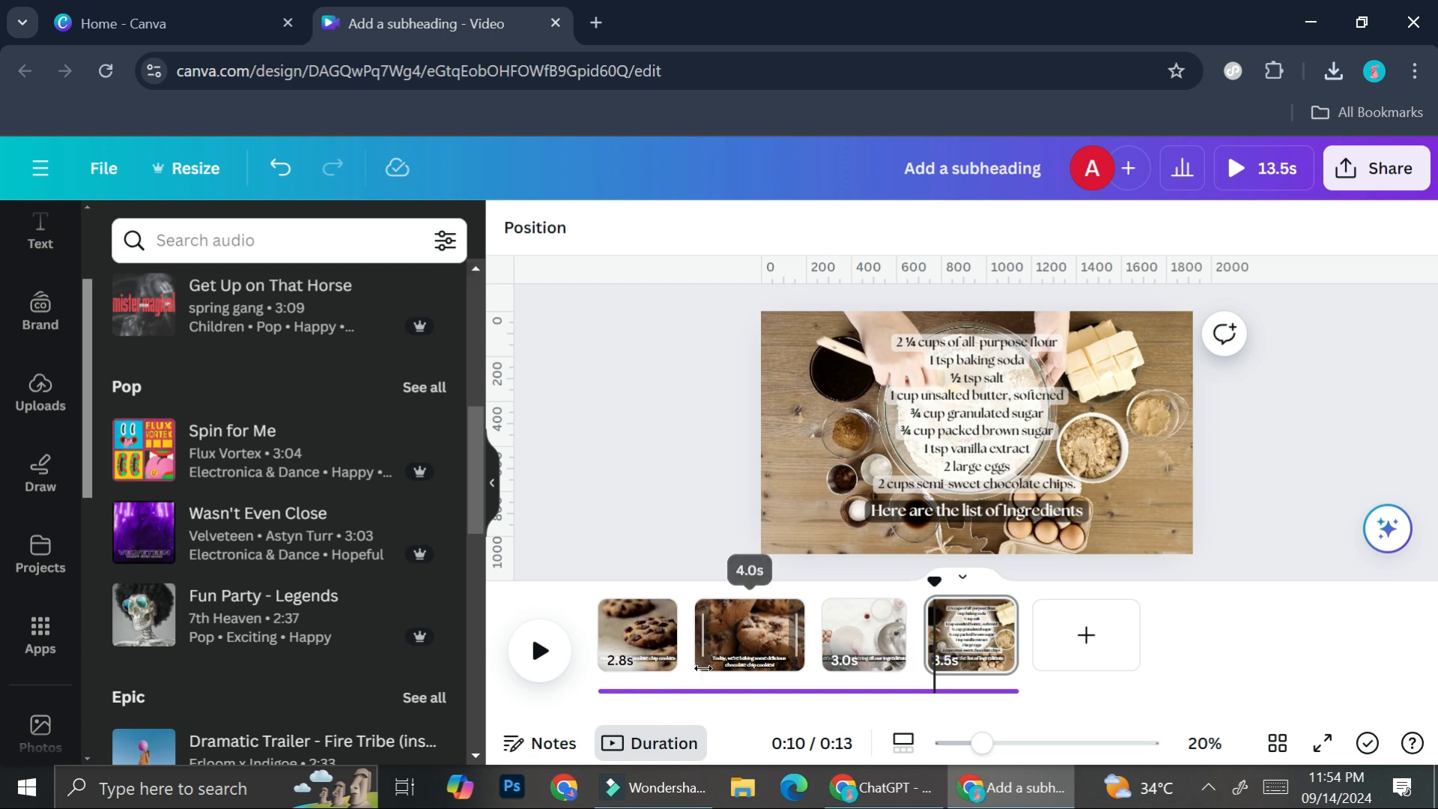
pyautogui.click(719, 691)
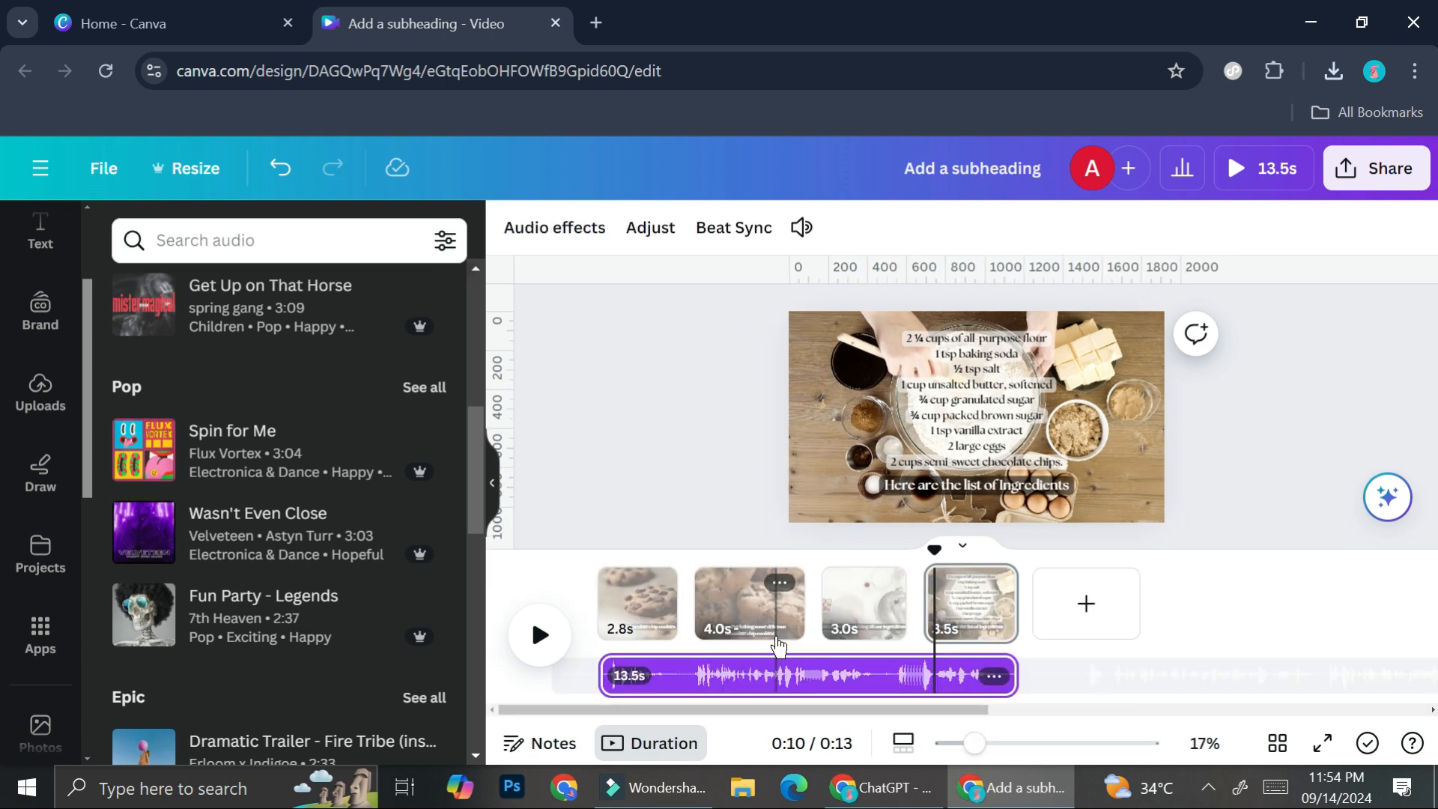